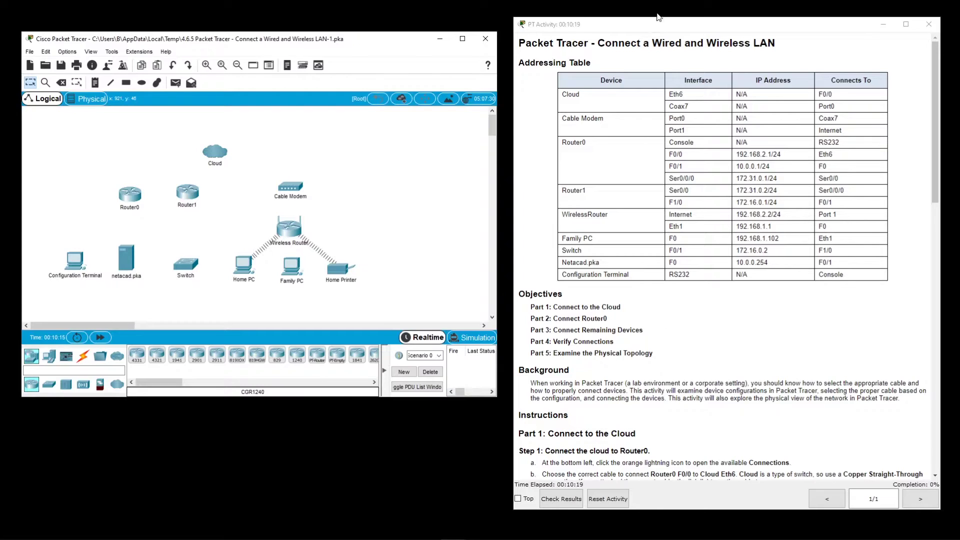
Review the activity's addressing table, objectives and the instructions for connecting the wired and wireless LAN
drag(385, 43, 389, 42)
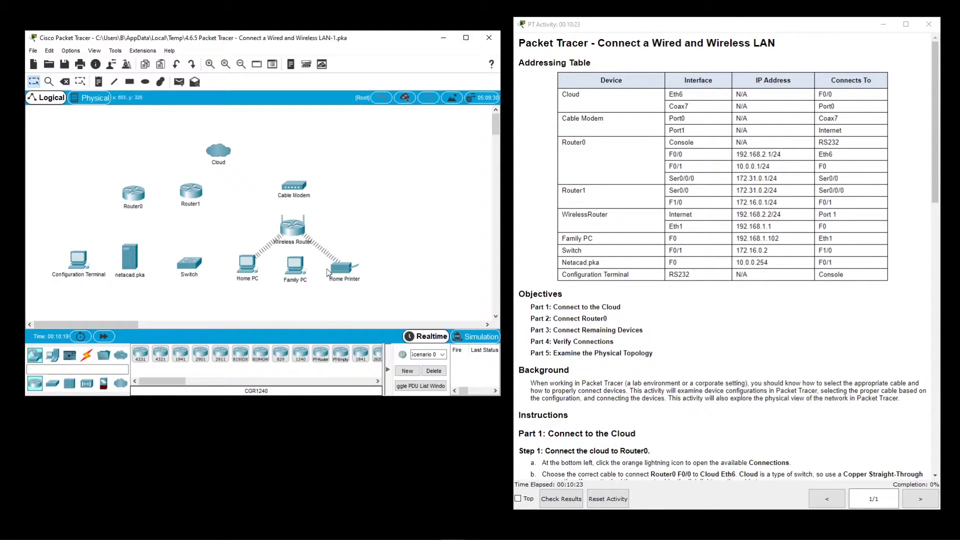
click(675, 348)
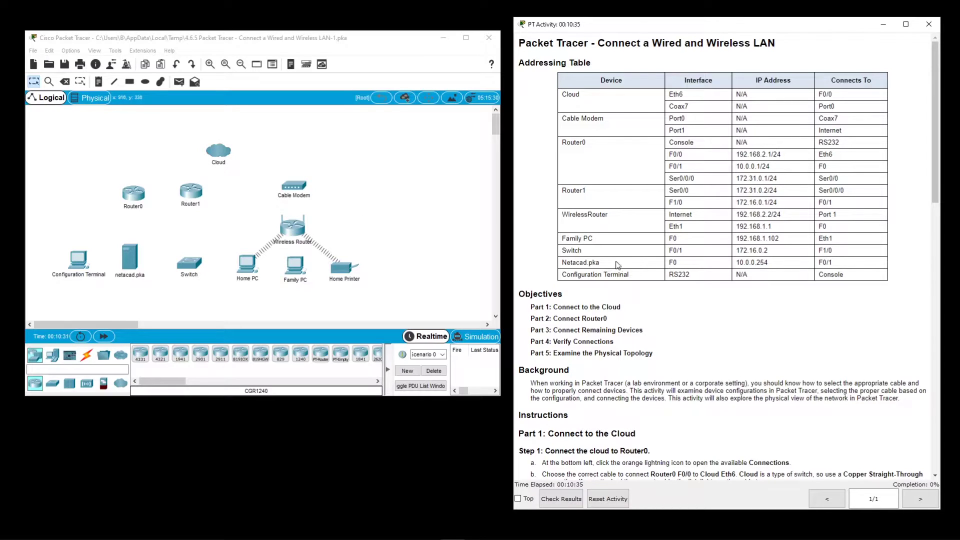
scroll(676, 306, down, 5)
scroll(676, 306, up, 5)
scroll(602, 149, down, 15)
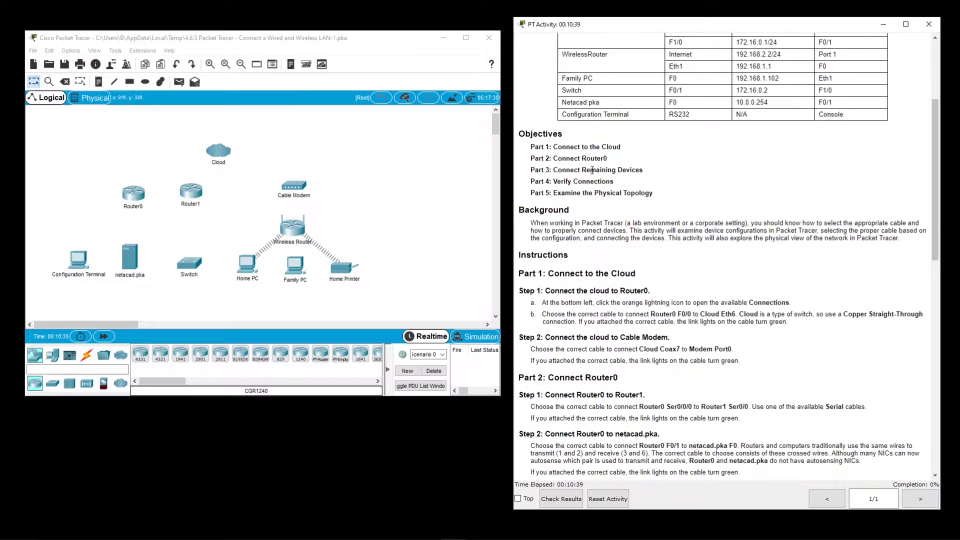
scroll(596, 261, up, 15)
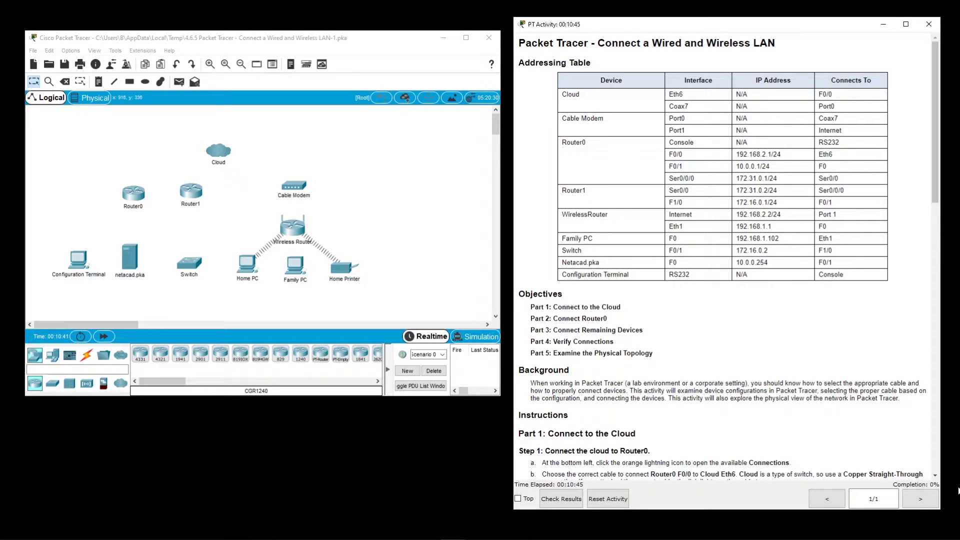
scroll(613, 359, down, 3)
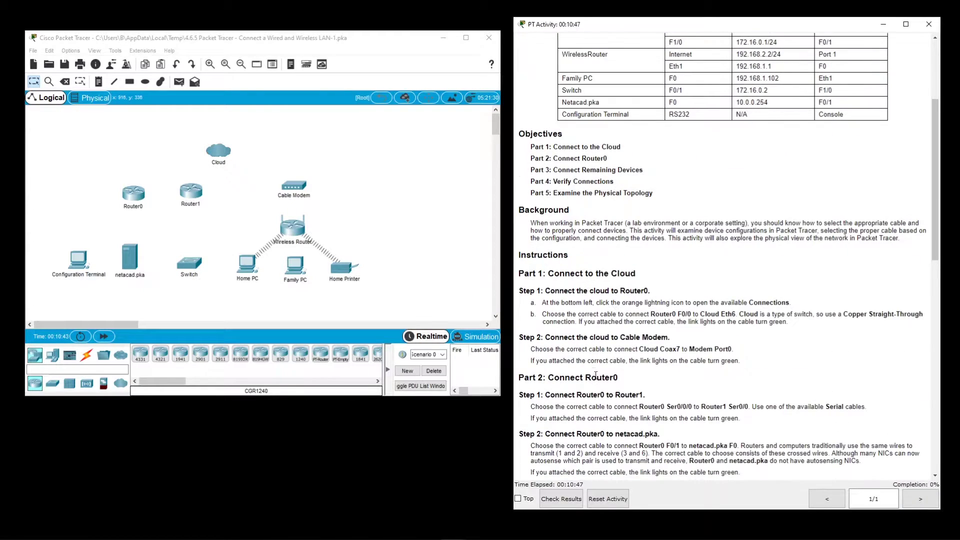
scroll(600, 320, up, 3)
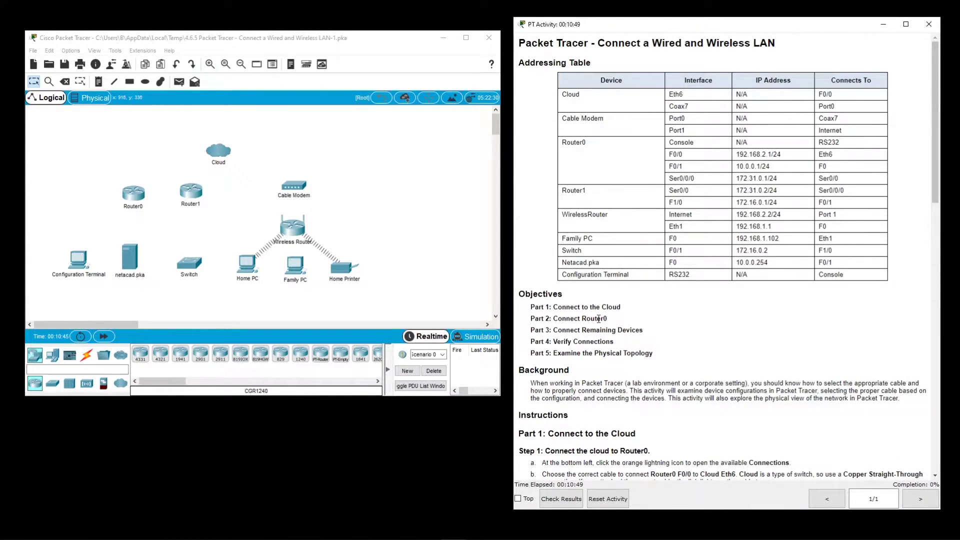
scroll(669, 442, down, 3)
scroll(650, 450, up, 2)
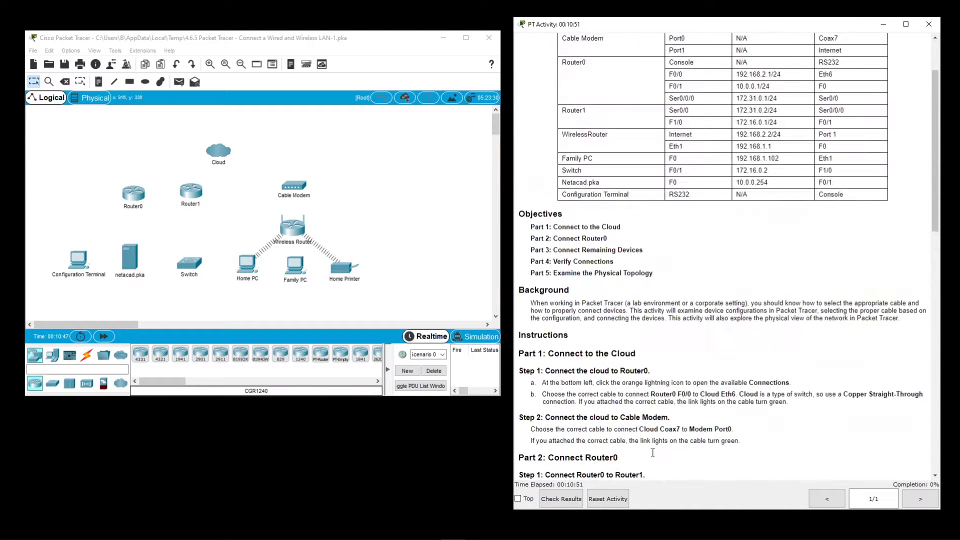
Check the activity results, look through the assessment items for the required device links, and close the results
click(559, 499)
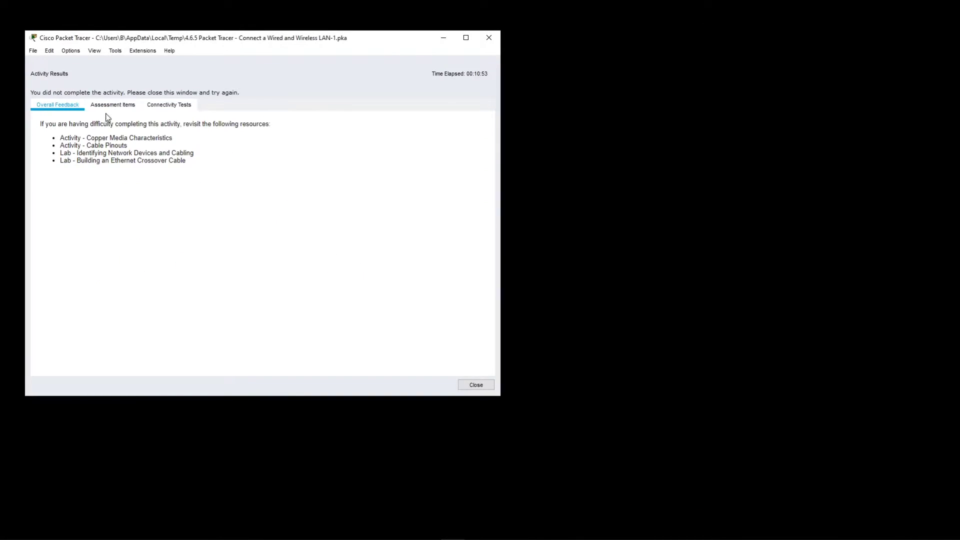
click(111, 105)
scroll(107, 228, down, 8)
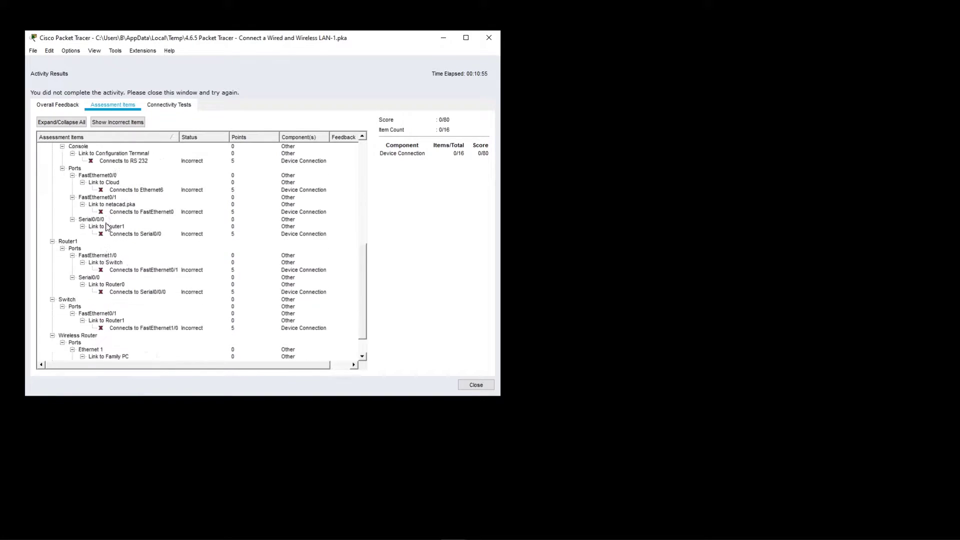
scroll(106, 227, down, 2)
scroll(107, 228, up, 10)
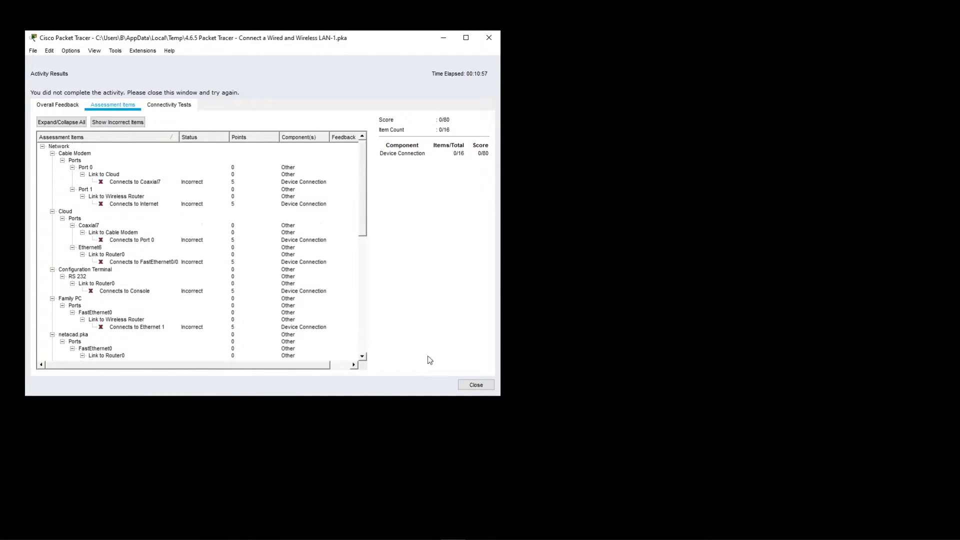
click(476, 385)
Reposition the activity instructions and read the addressing table, Background section and start of Part 1
drag(557, 18, 799, 32)
scroll(699, 220, up, 3)
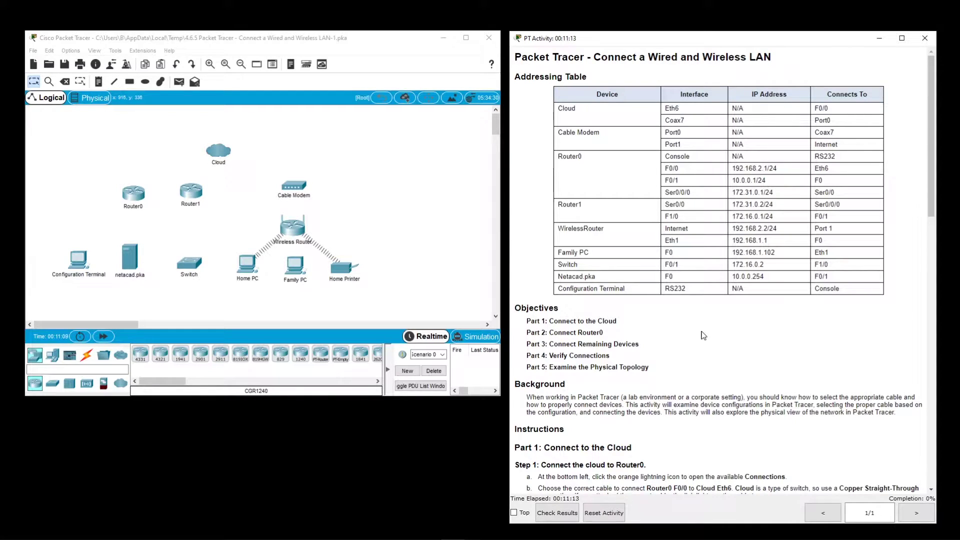
scroll(705, 336, down, 1)
scroll(558, 311, down, 1)
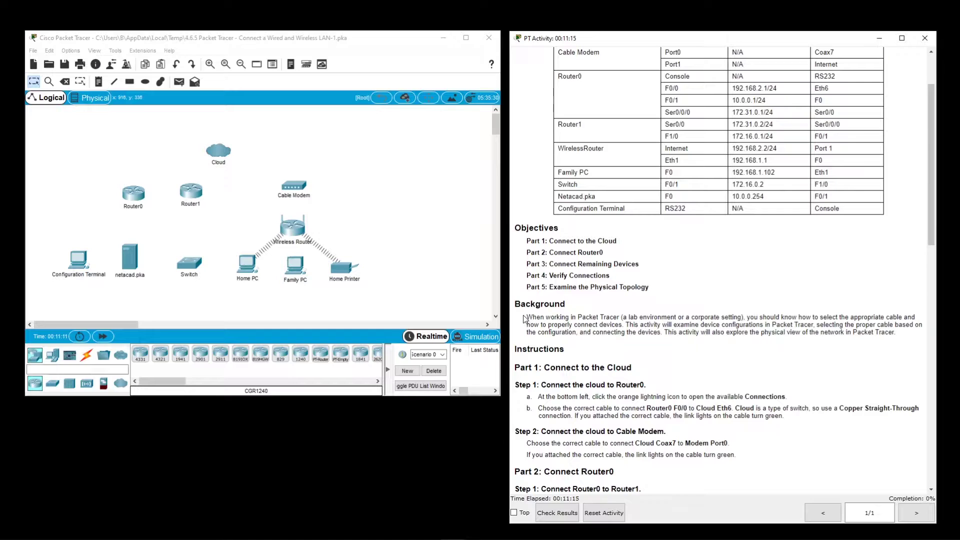
drag(526, 318, 896, 332)
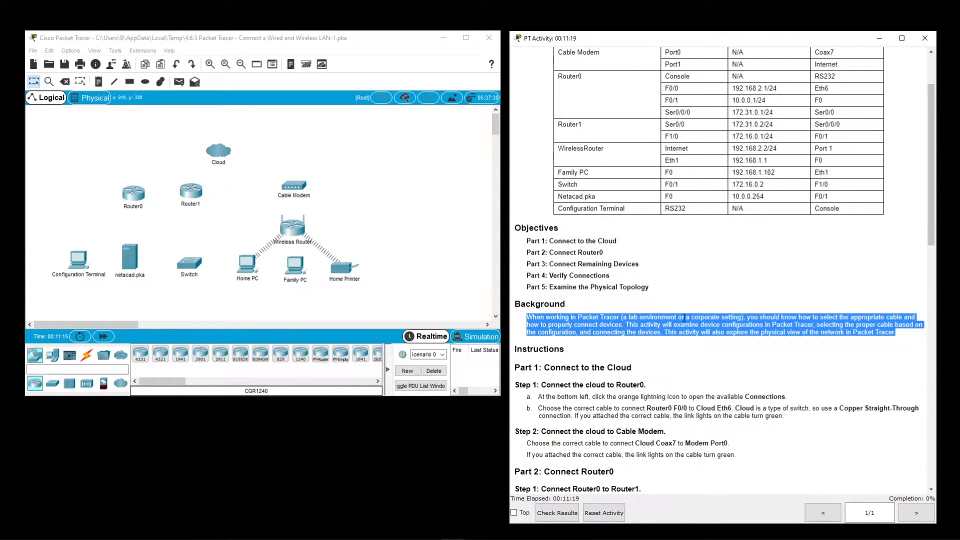
click(648, 332)
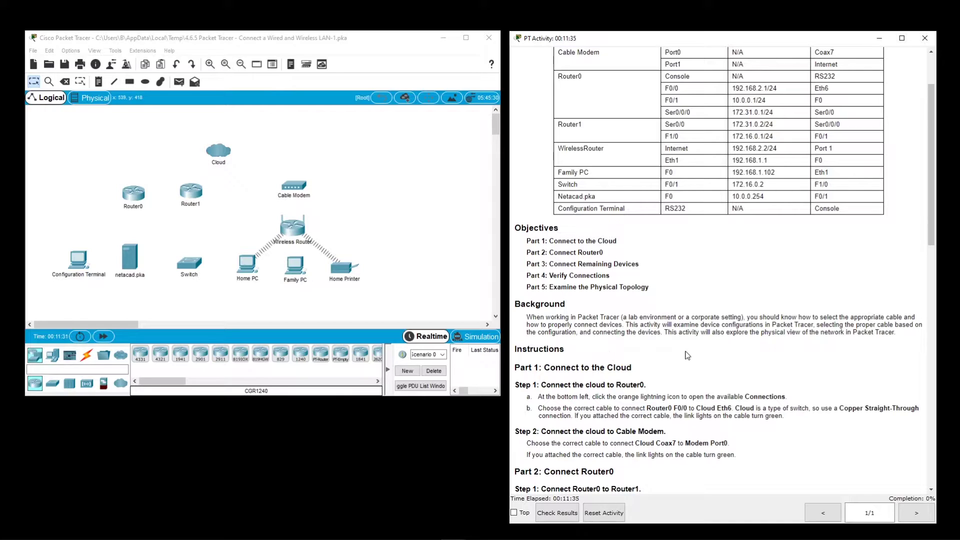
scroll(614, 335, up, 2)
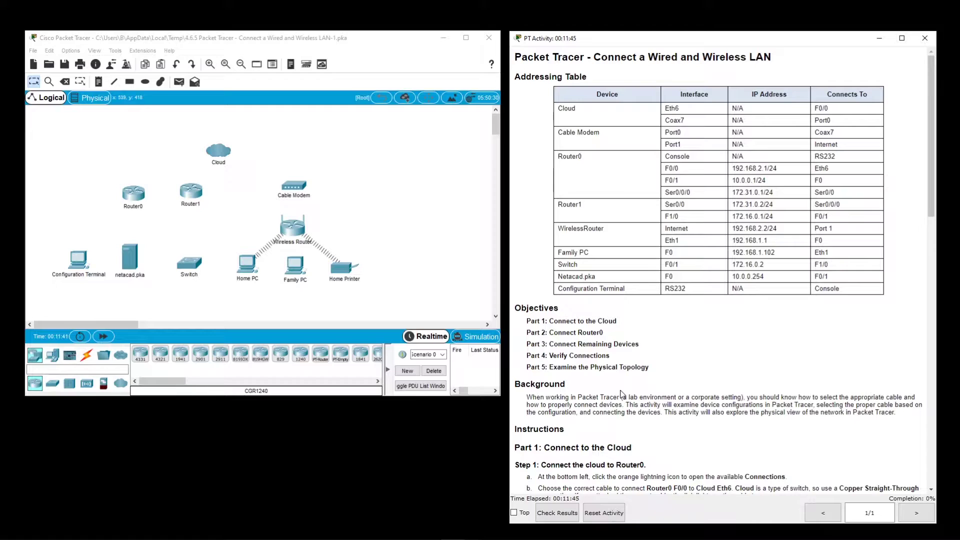
scroll(620, 393, down, 2)
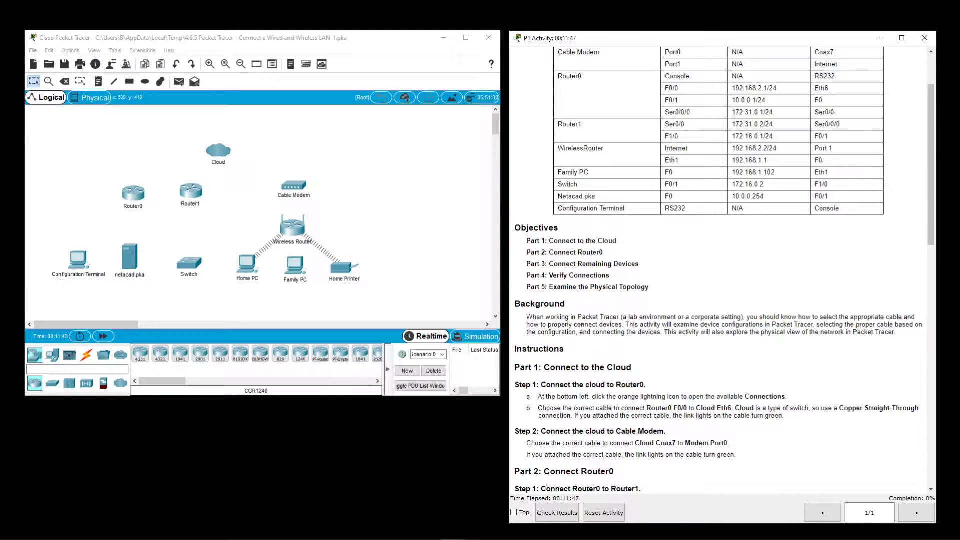
scroll(581, 330, down, 1)
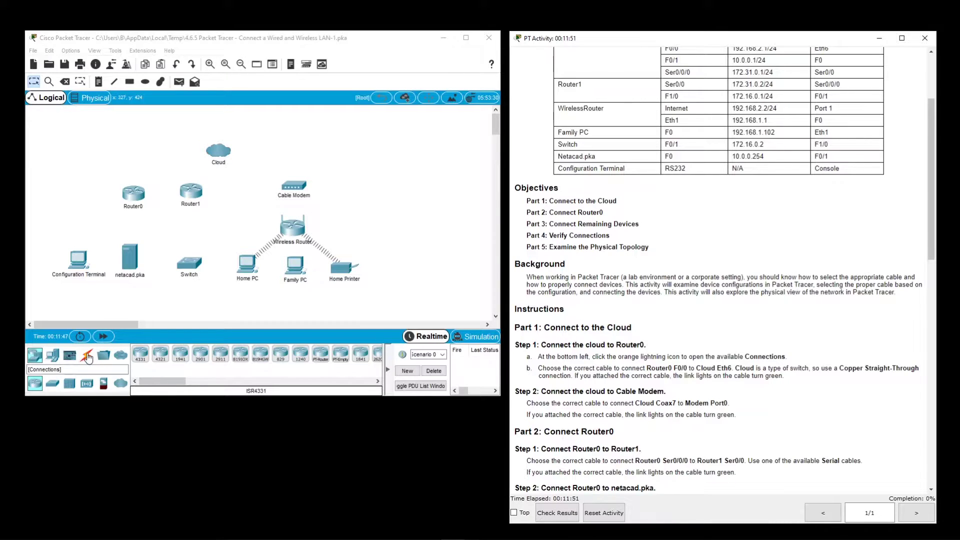
Show the available connection cables and read the Part 1 Step 1 instructions for connecting the cloud to Router0
click(88, 355)
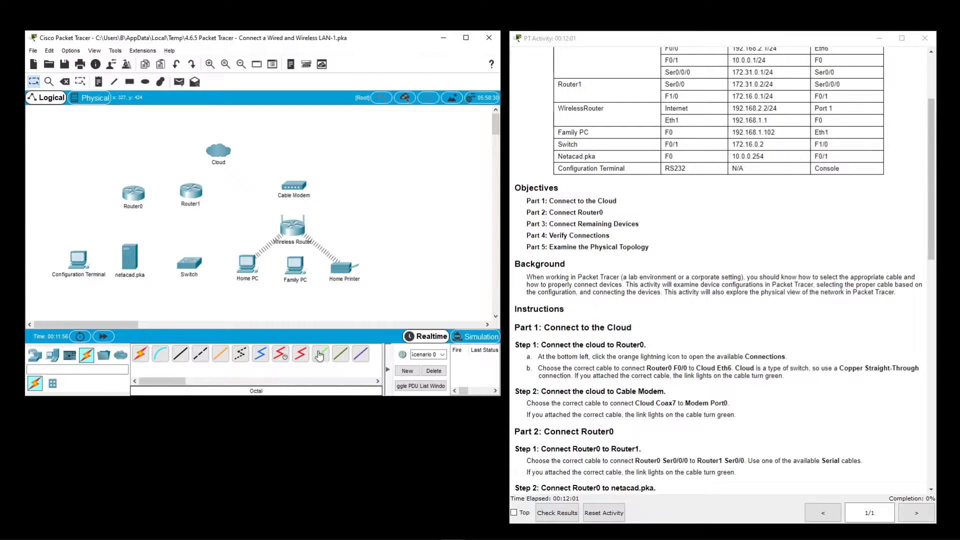
click(695, 296)
scroll(669, 292, down, 1)
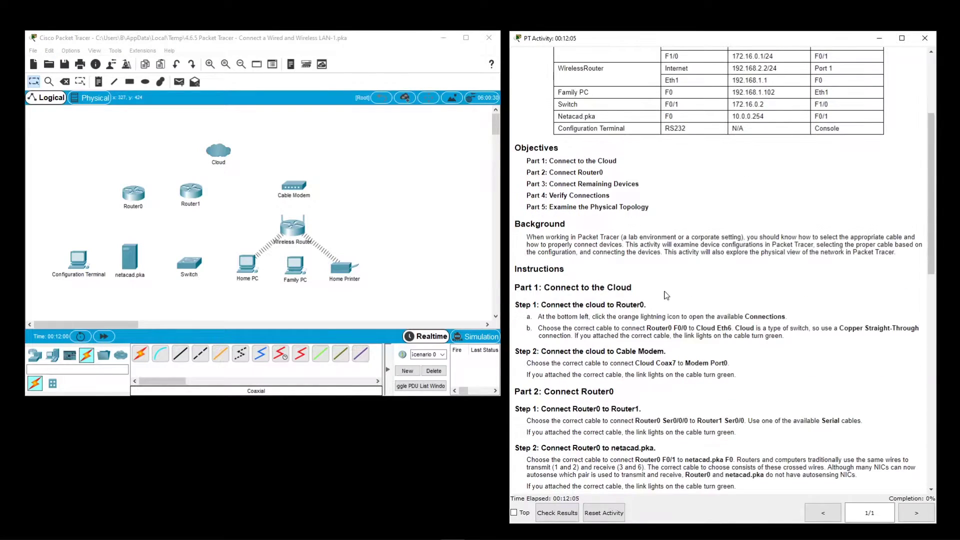
scroll(629, 290, down, 1)
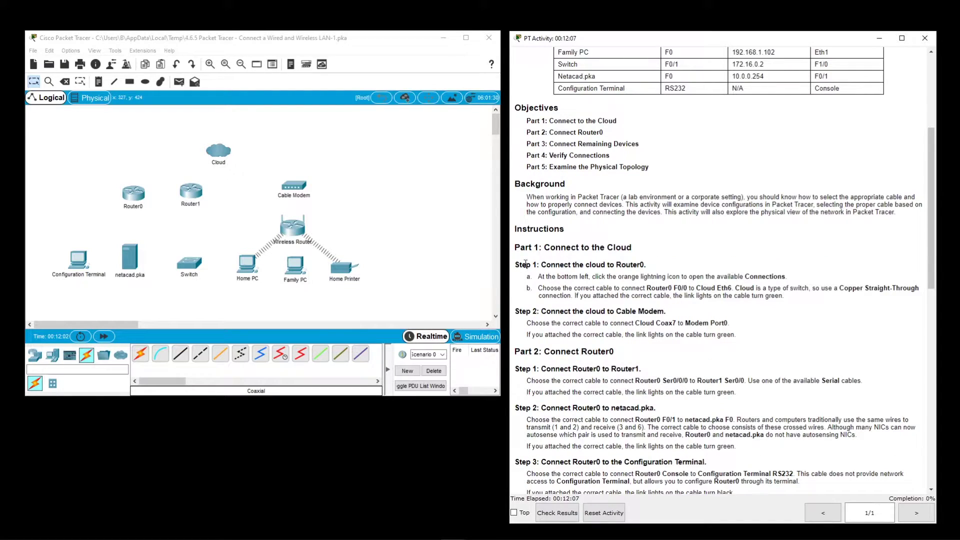
drag(542, 265, 640, 264)
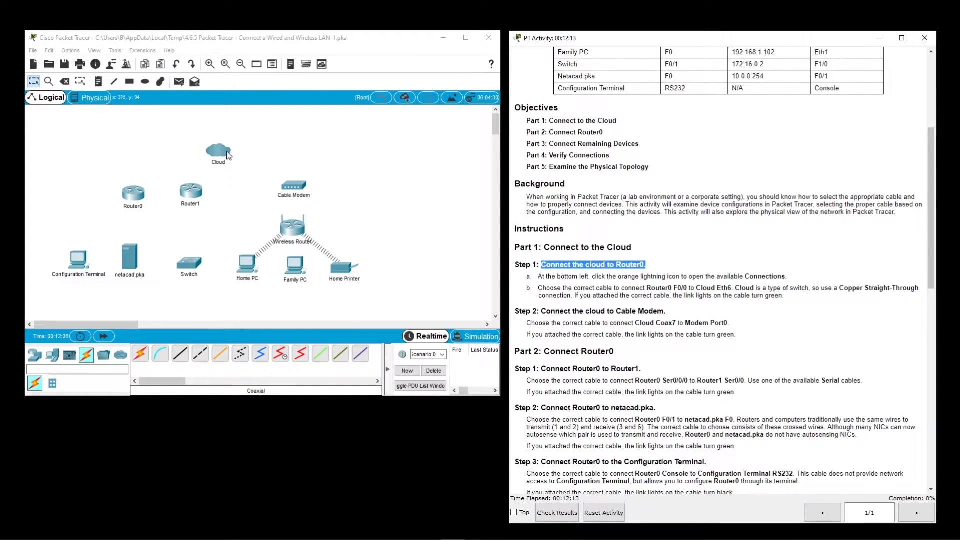
click(606, 302)
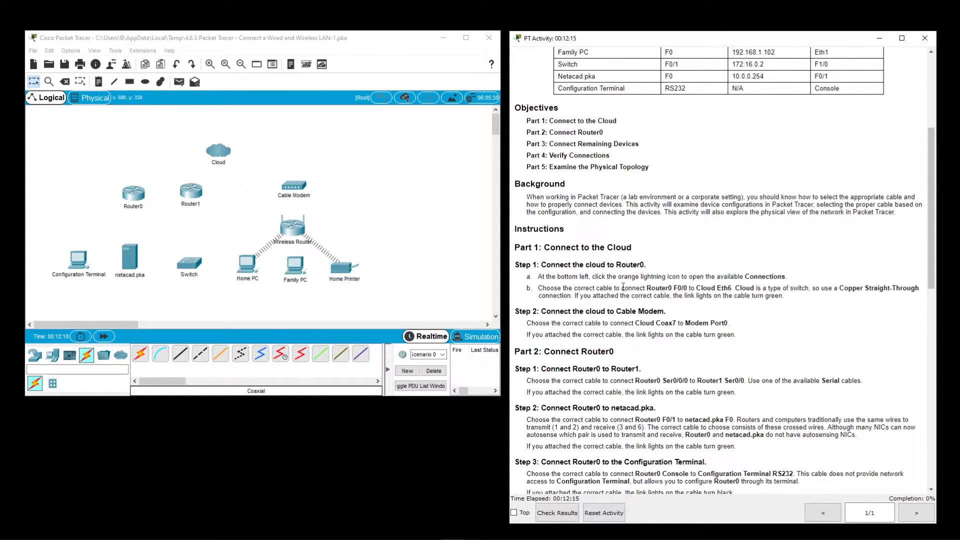
drag(537, 288, 653, 286)
click(647, 285)
drag(841, 284, 916, 285)
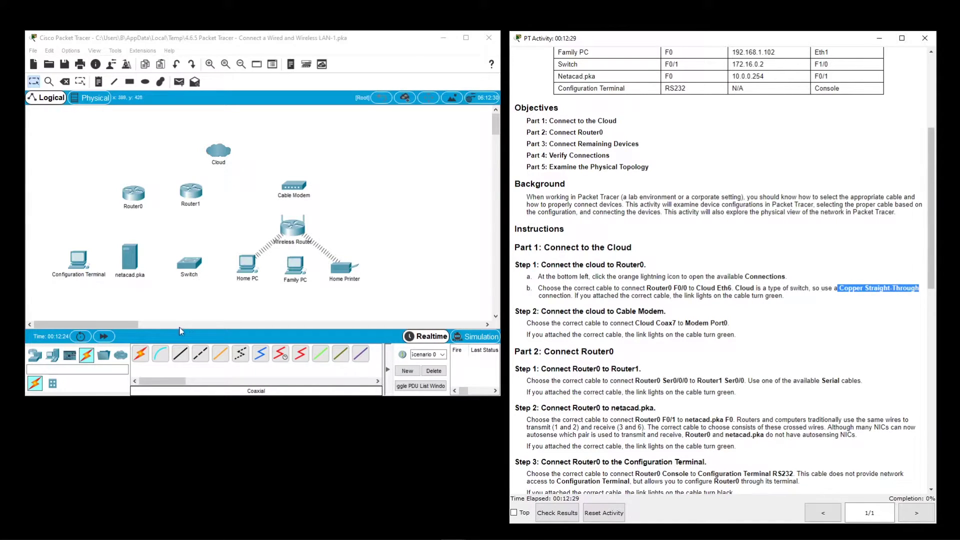
Connect Router0 FastEthernet0/0 to Cloud Ethernet6 with a Copper Straight-Through cable
click(180, 357)
click(179, 360)
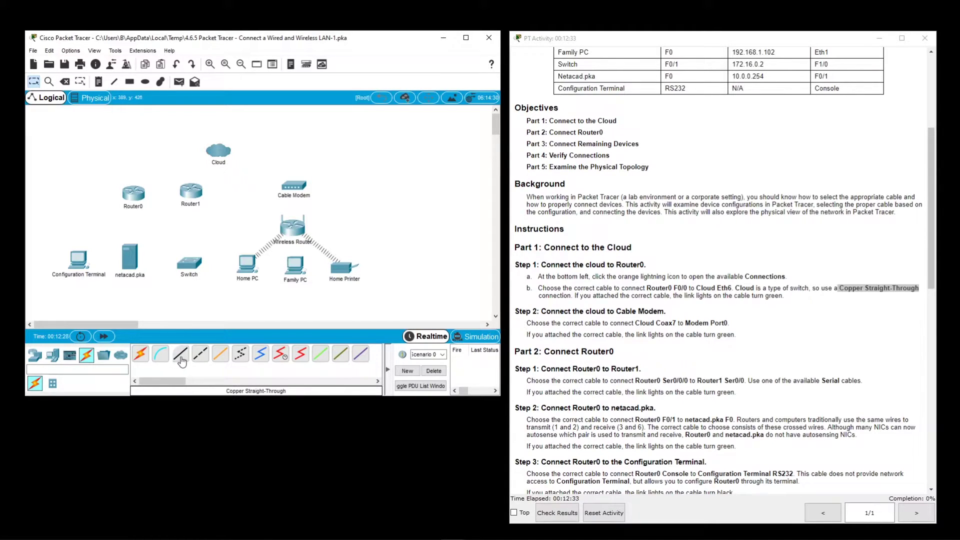
click(181, 358)
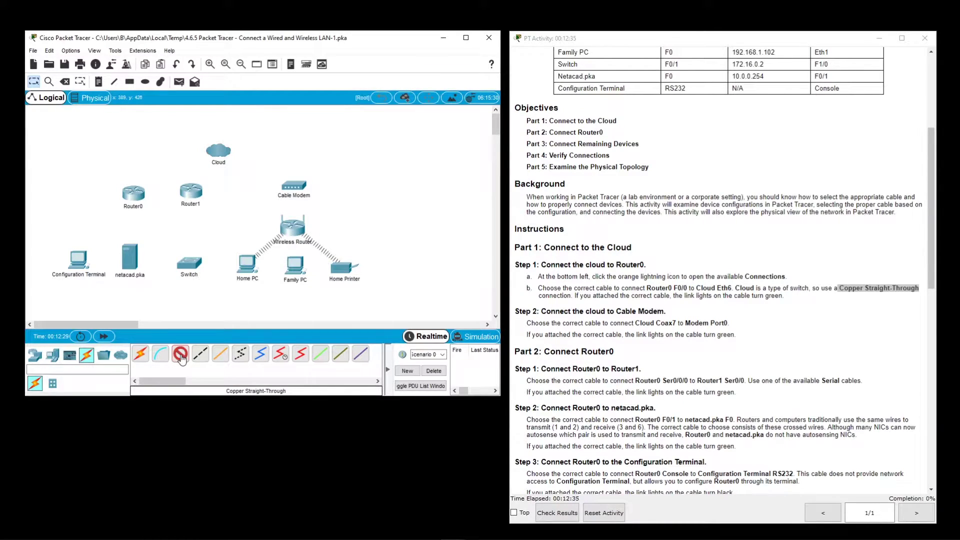
click(134, 195)
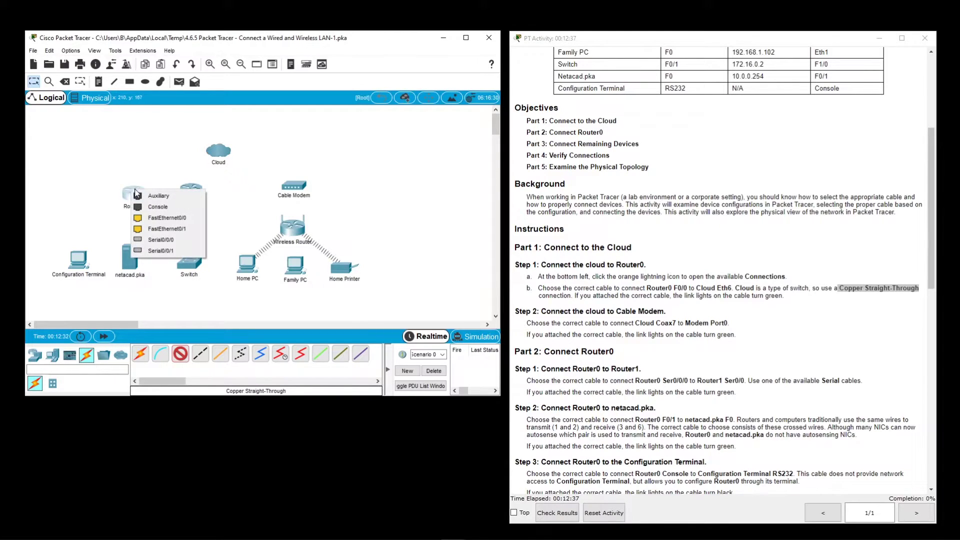
click(181, 220)
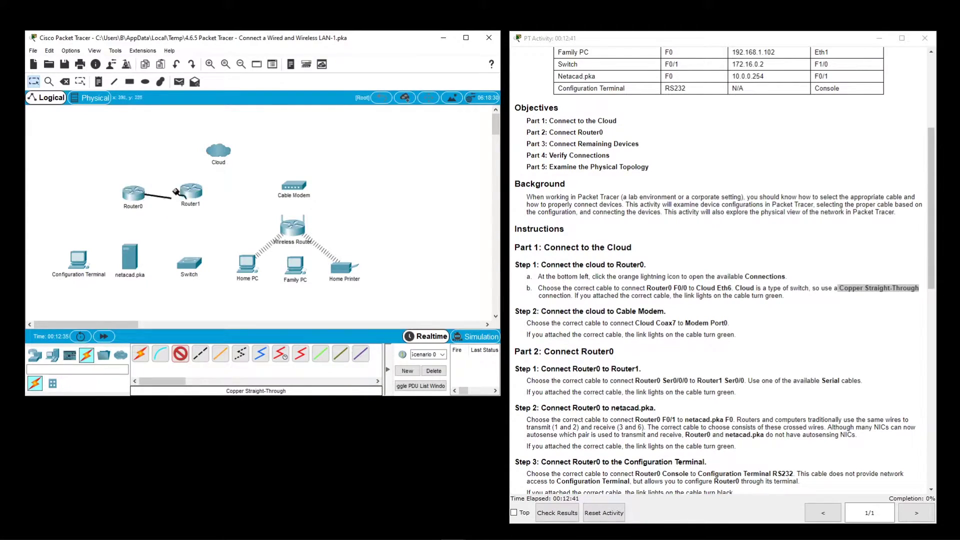
click(220, 156)
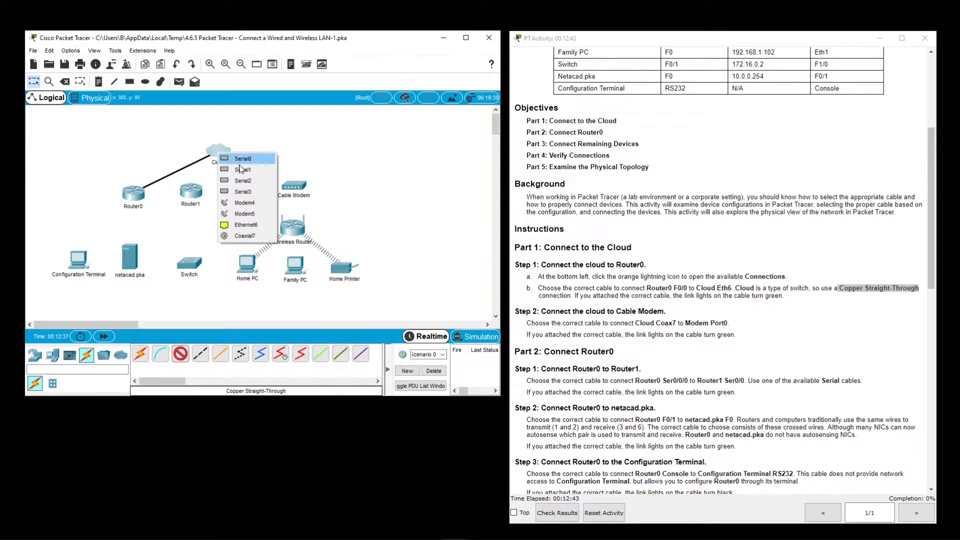
click(256, 226)
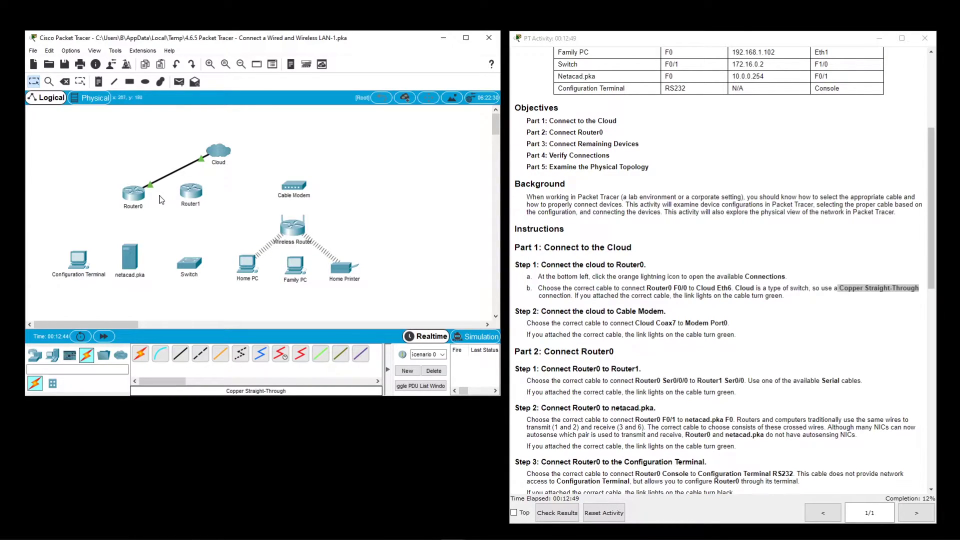
Read the link-light note and the Part 1 Step 2 instructions for connecting the cloud to the Cable Modem
scroll(610, 340, down, 1)
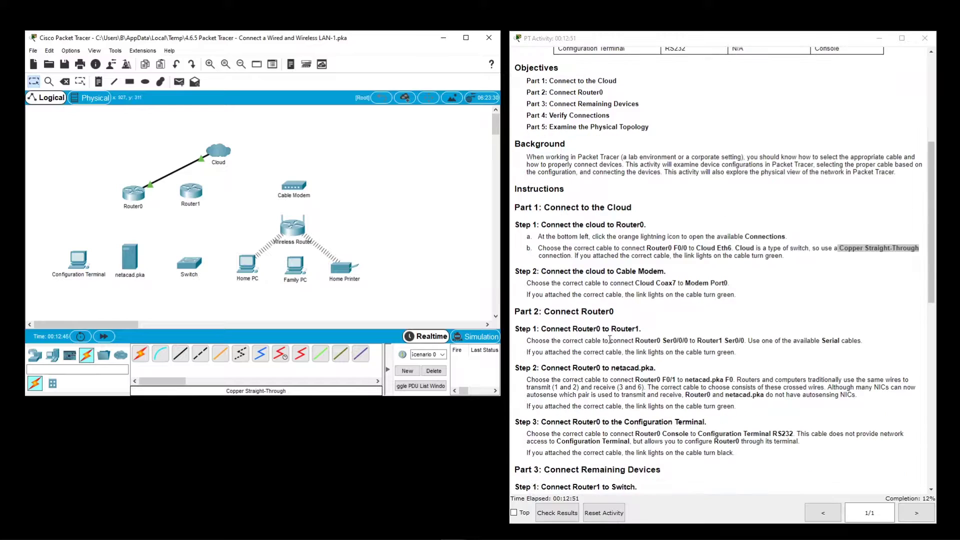
drag(571, 259, 795, 261)
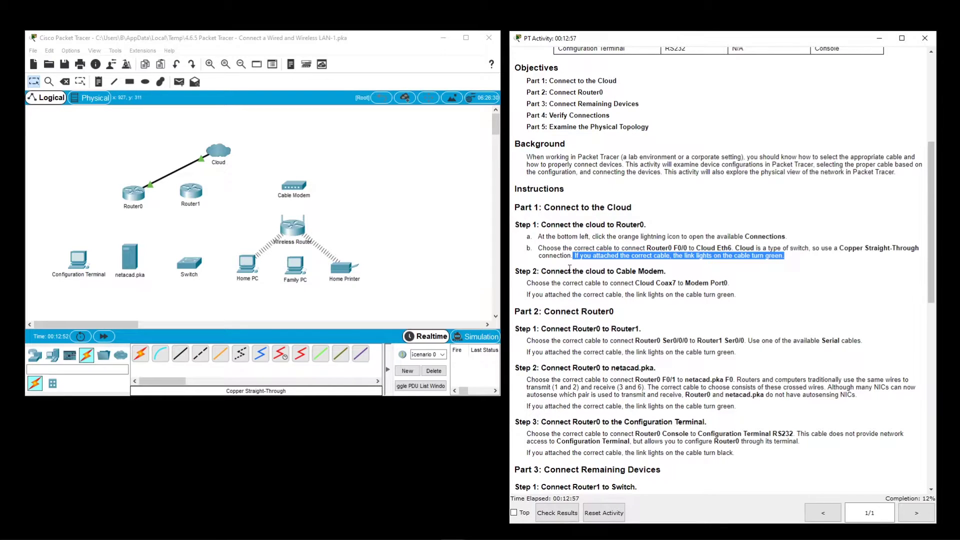
click(531, 282)
drag(540, 271, 676, 273)
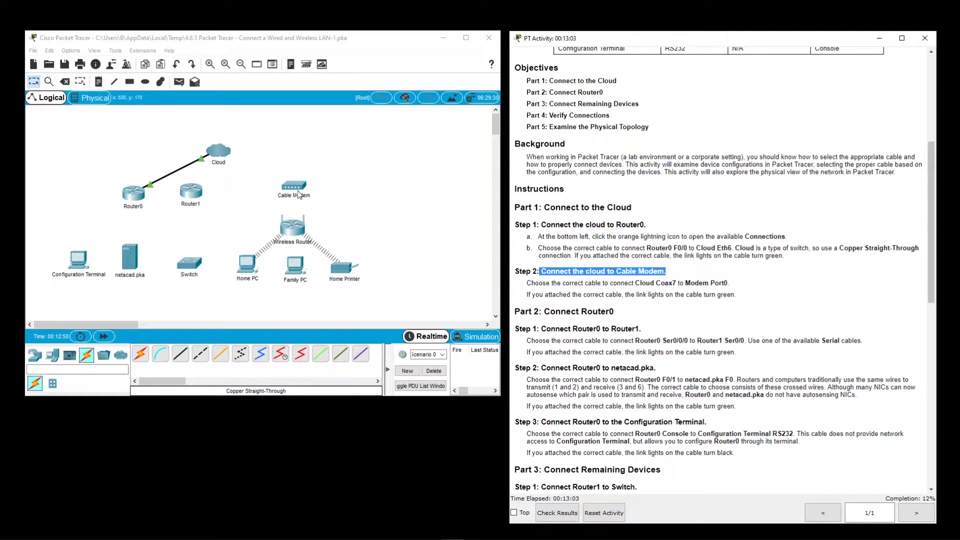
click(559, 293)
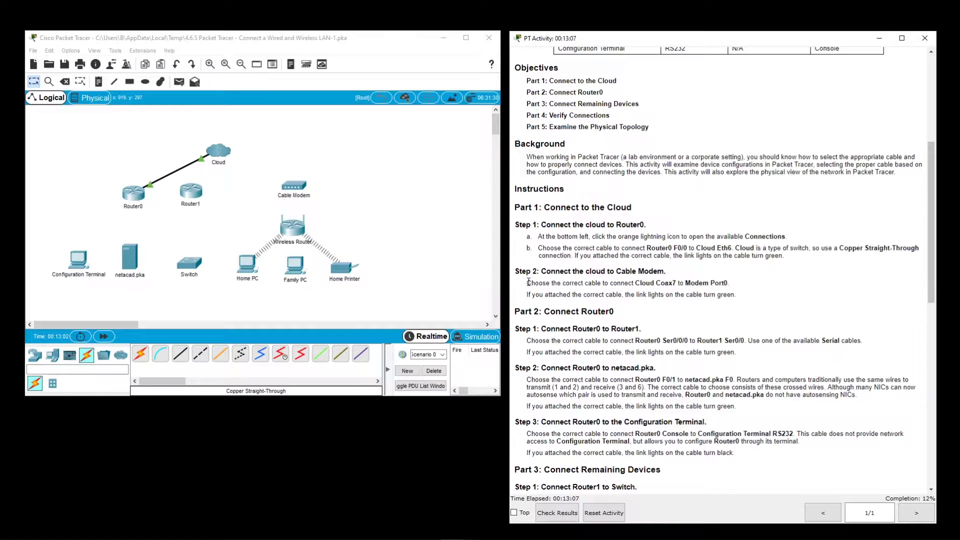
drag(655, 284, 677, 286)
click(677, 286)
Connect Cloud Coaxial7 to Cable Modem Port 0 with a Coaxial cable
click(261, 358)
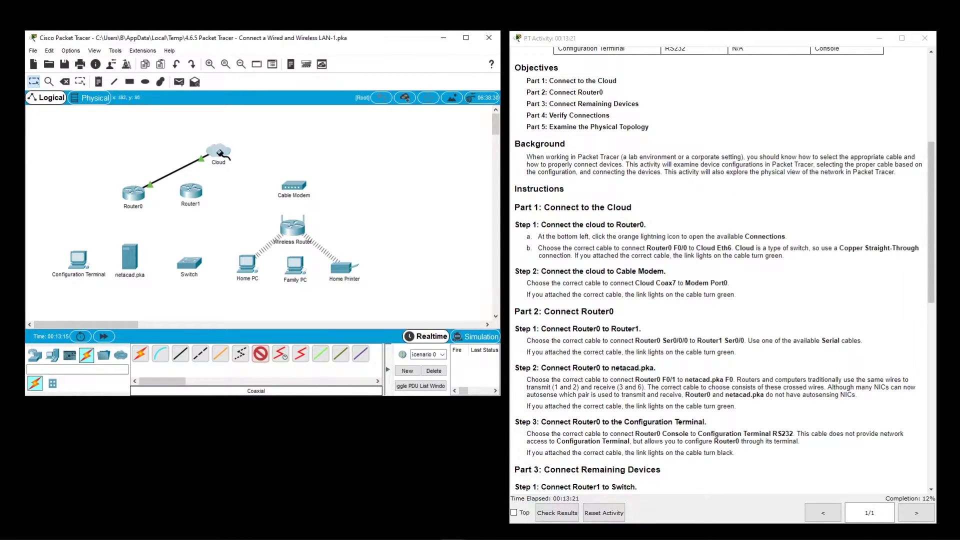
click(219, 151)
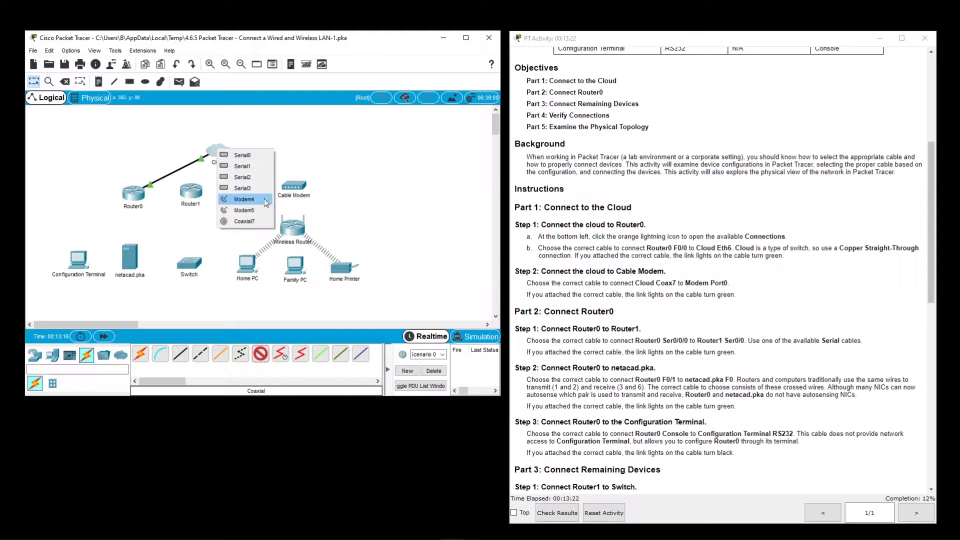
click(234, 223)
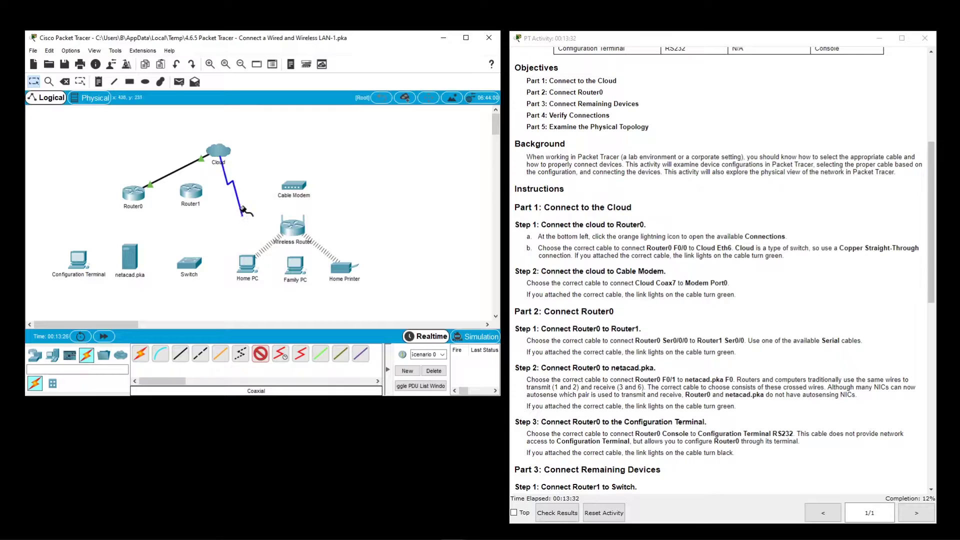
click(296, 188)
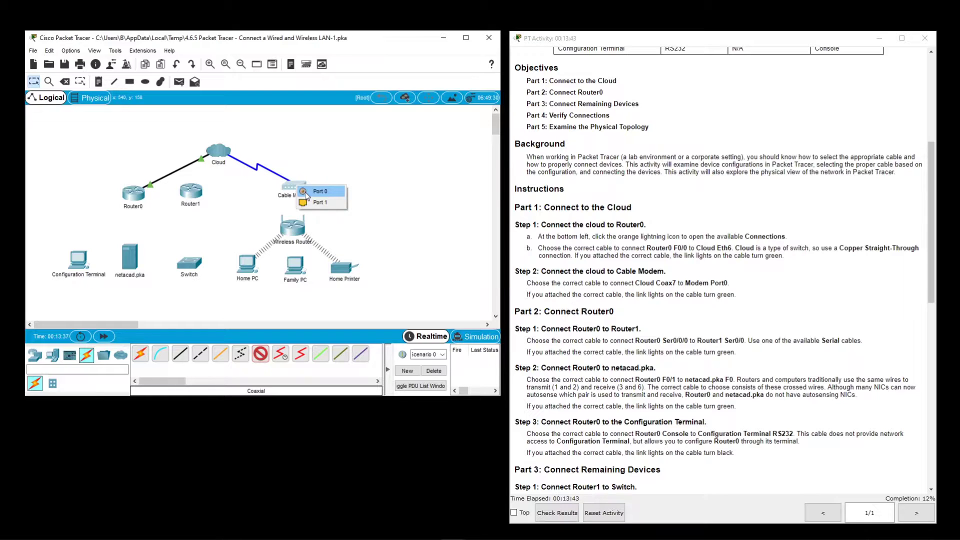
click(307, 192)
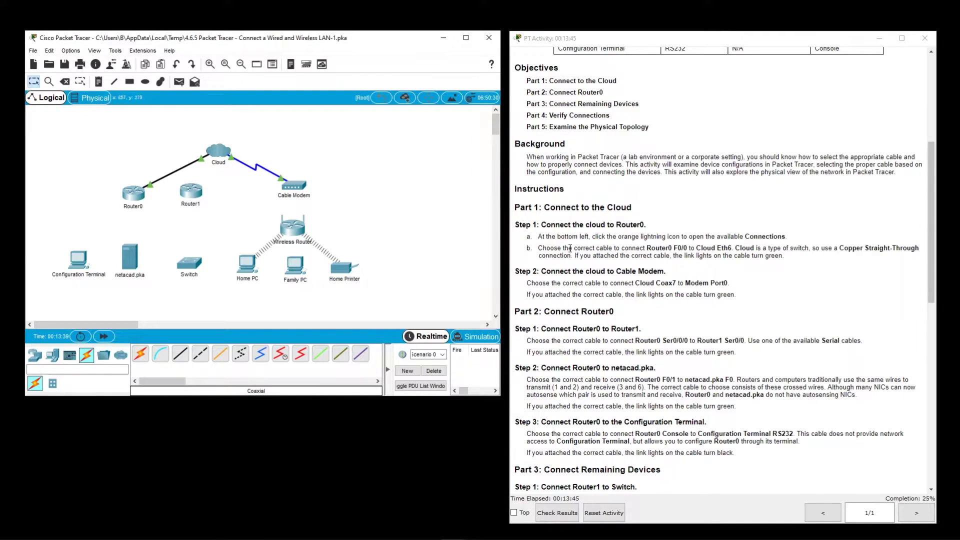
Read the Part 2 Step 1 instructions for connecting Router0 to Router1, noting the serial interfaces to use
scroll(708, 318, down, 2)
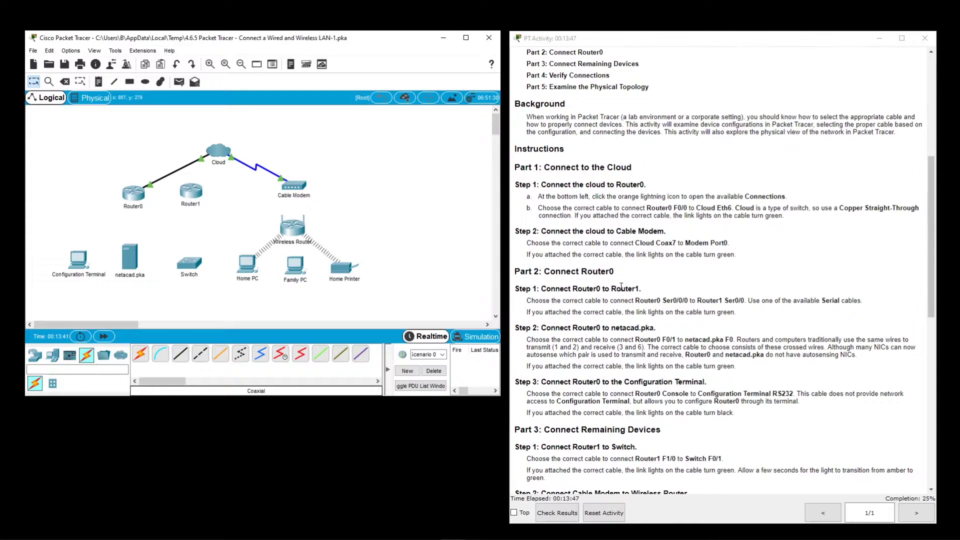
scroll(621, 286, down, 2)
scroll(582, 192, down, 2)
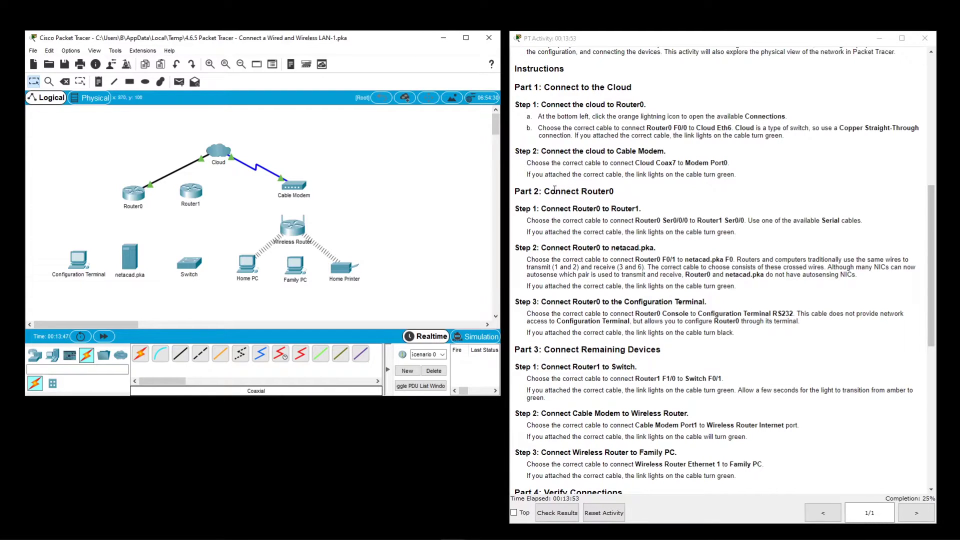
scroll(574, 219, down, 2)
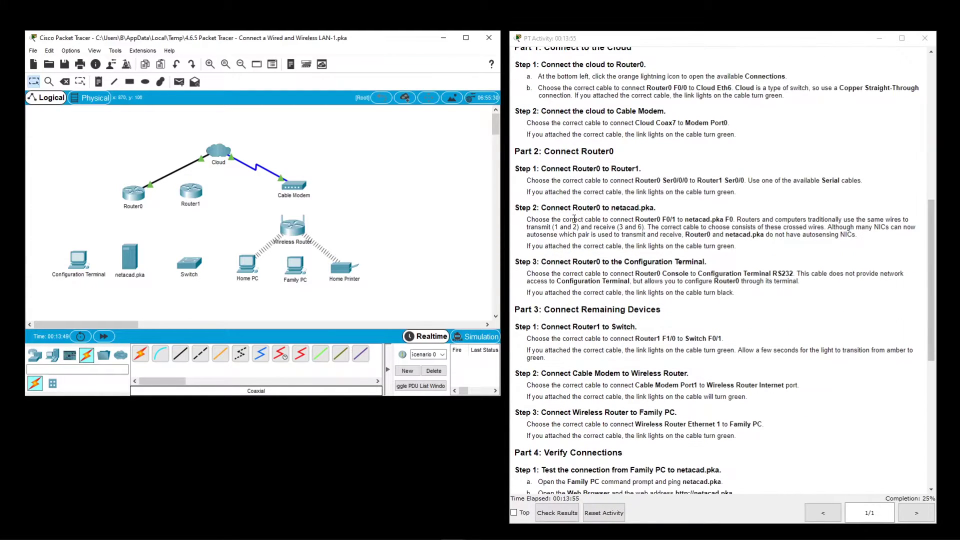
drag(543, 170, 645, 171)
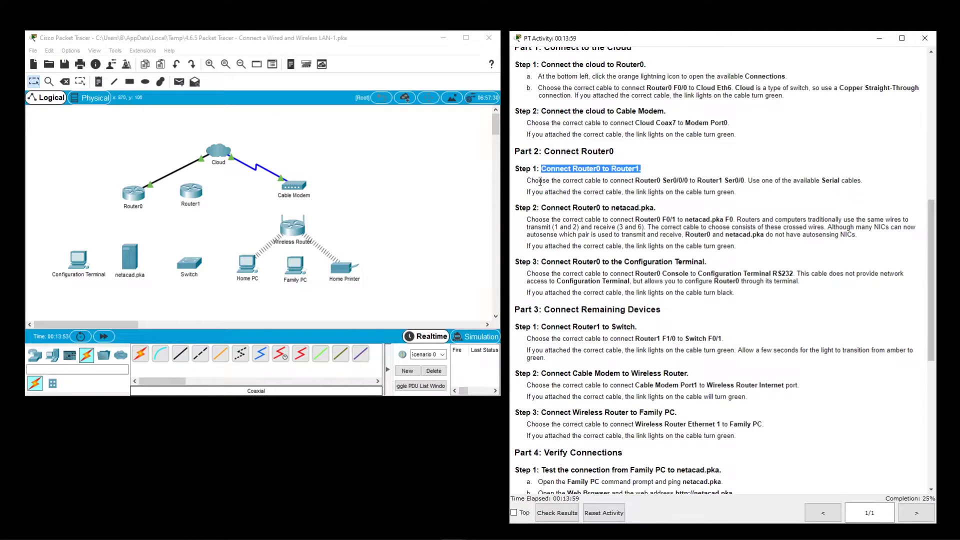
drag(527, 181, 746, 183)
click(718, 191)
drag(660, 180, 689, 180)
click(663, 189)
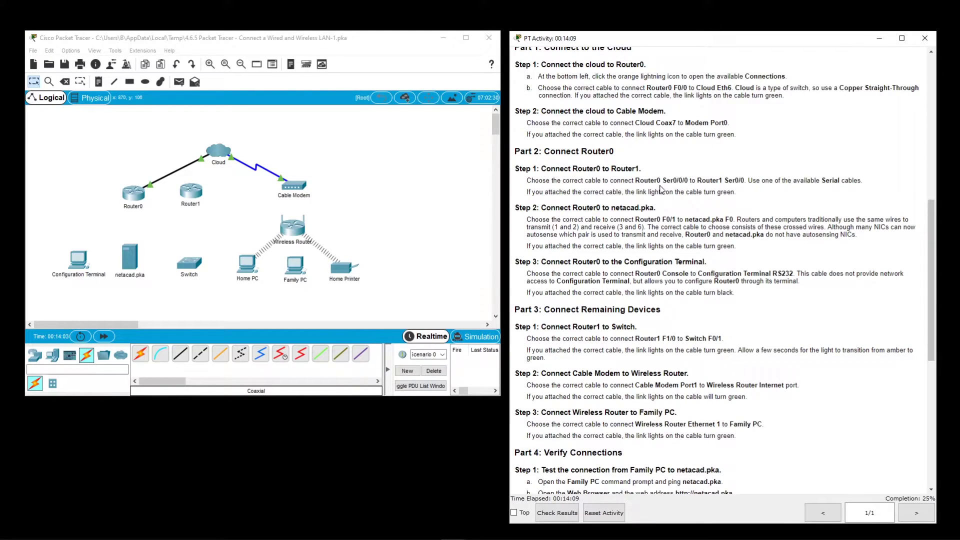
Connect Router0 Serial0/0/0 to Router1 Serial0/0 with a Serial DCE cable
click(280, 356)
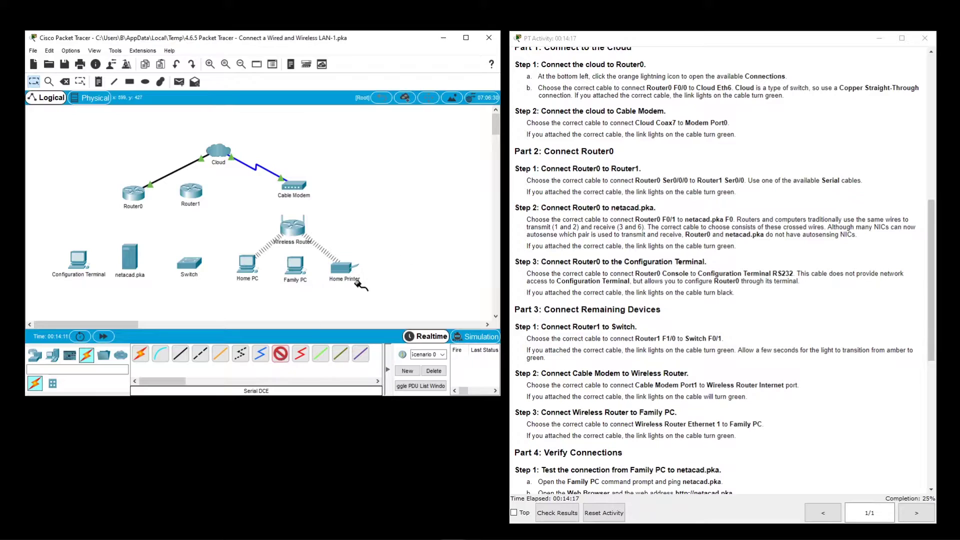
click(136, 194)
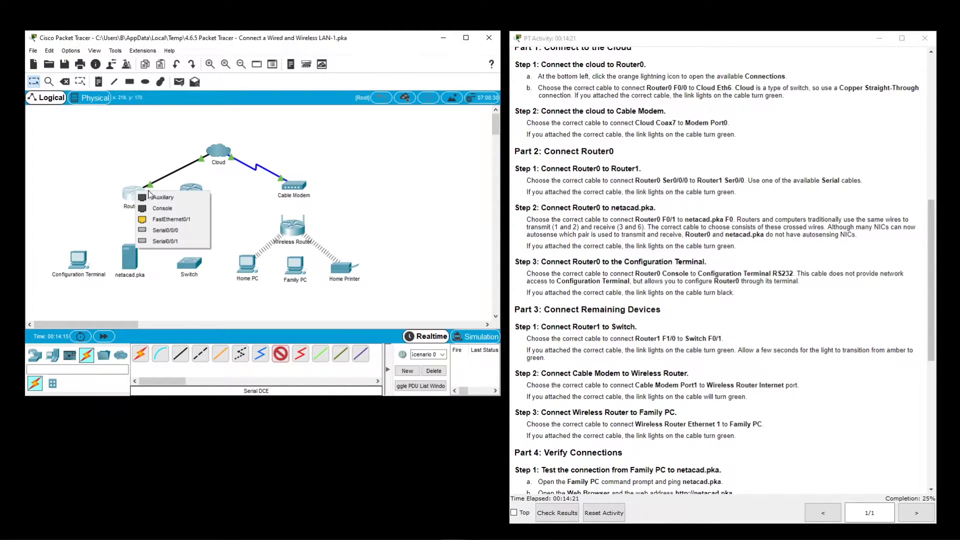
click(176, 231)
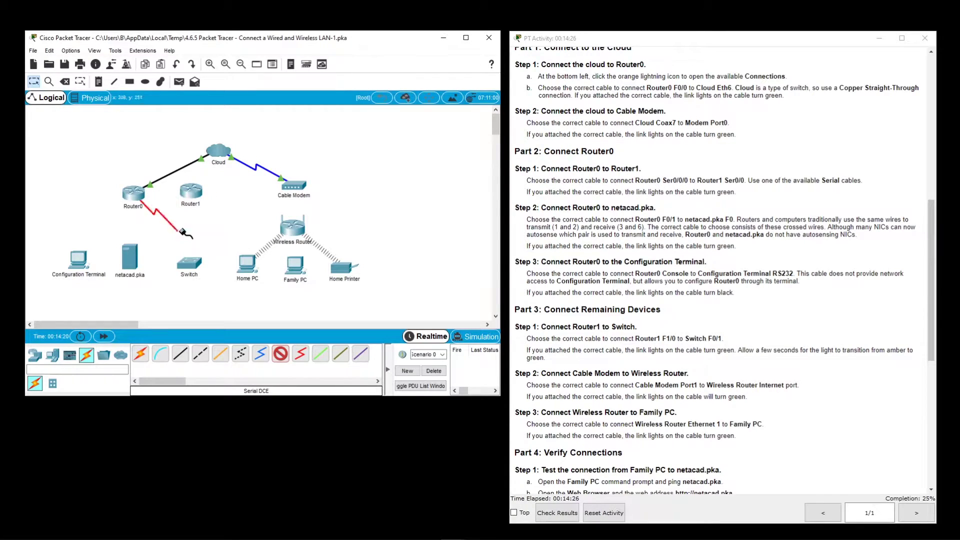
click(189, 195)
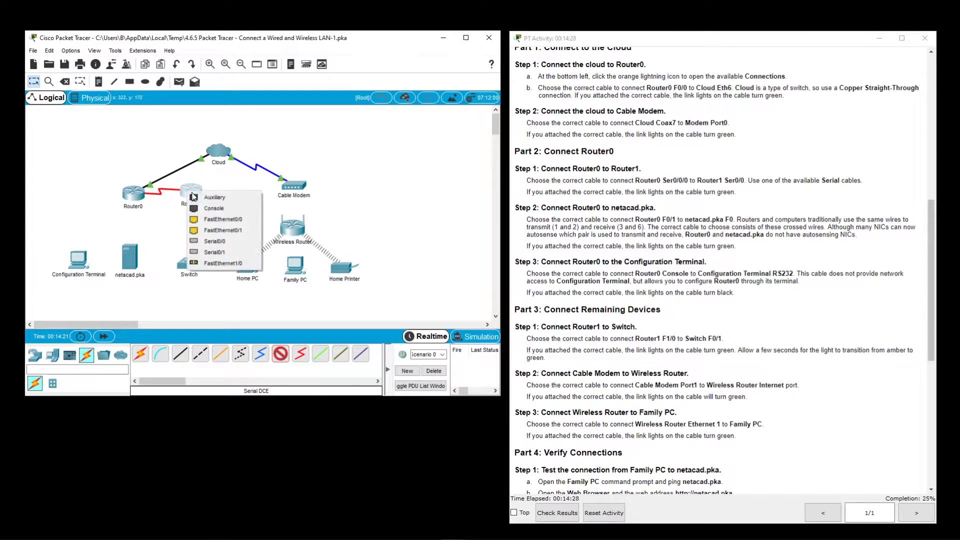
click(223, 242)
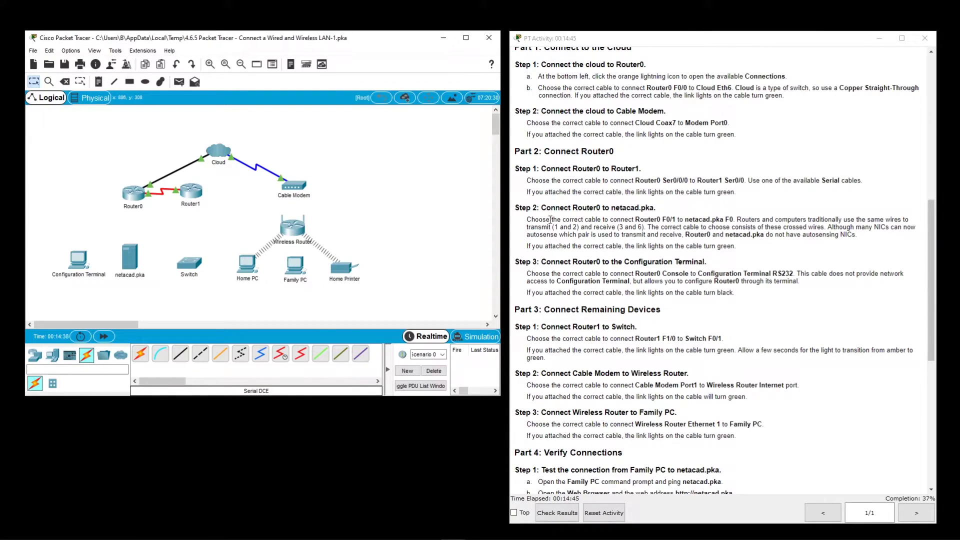
Read the Part 2 Step 2 instructions on connecting Router0 to netacad.pka and the transmit and receive wire pairs
click(529, 220)
drag(529, 221, 883, 221)
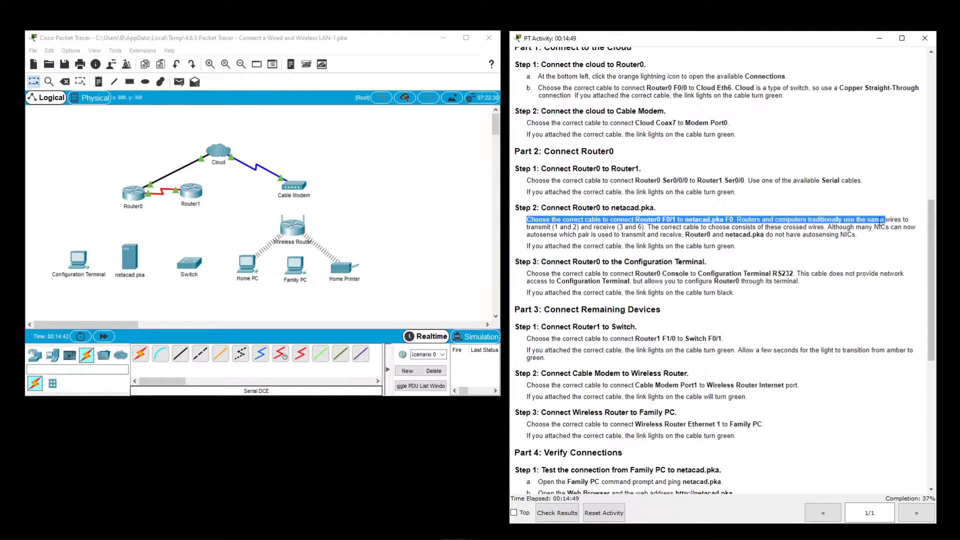
click(777, 230)
drag(746, 220, 647, 226)
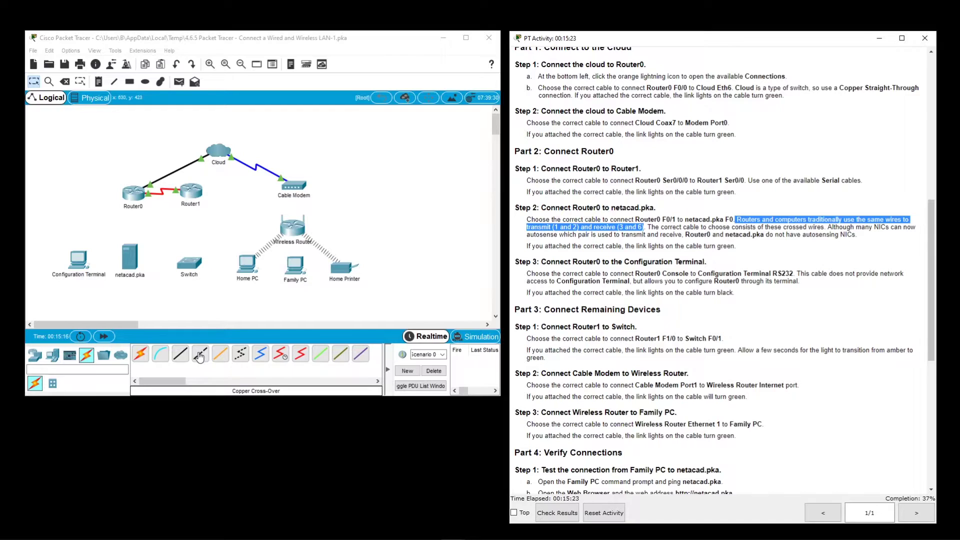
click(734, 220)
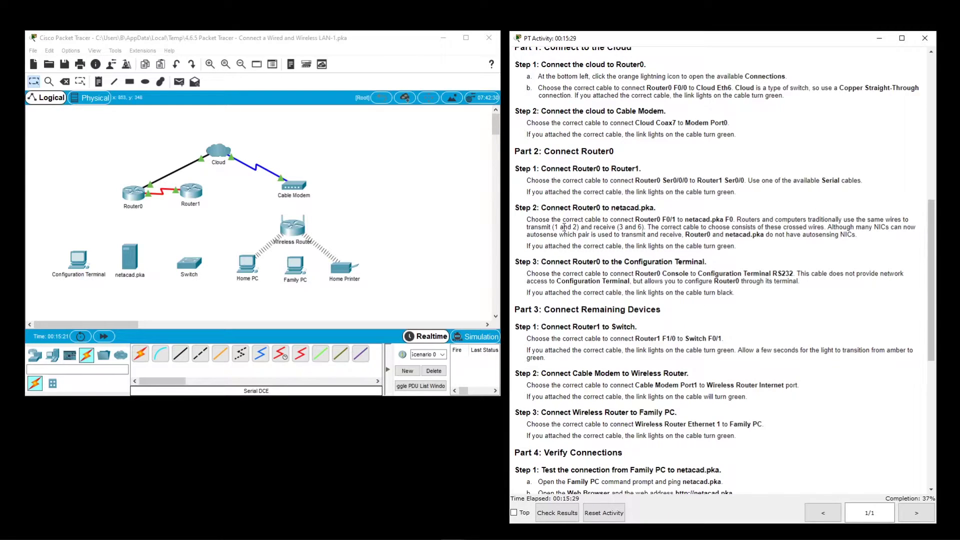
mouse_move(557, 228)
mouse_down()
mouse_move(581, 228)
mouse_move(530, 228)
mouse_move(559, 228)
mouse_up()
drag(593, 227, 645, 229)
drag(593, 227, 648, 227)
click(606, 230)
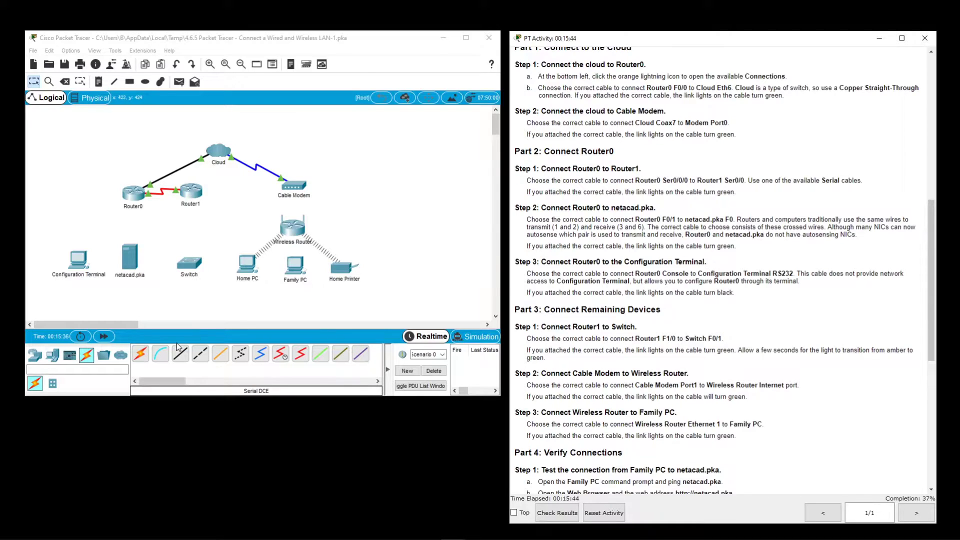
Connect Router0 FastEthernet0/1 to netacad.pka FastEthernet0 with a Copper Cross-Over cable
click(202, 359)
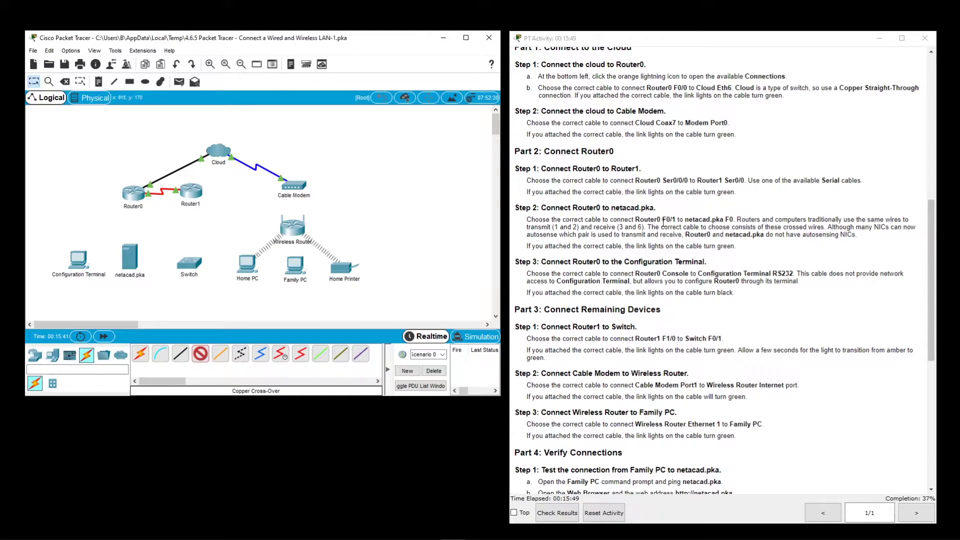
click(132, 194)
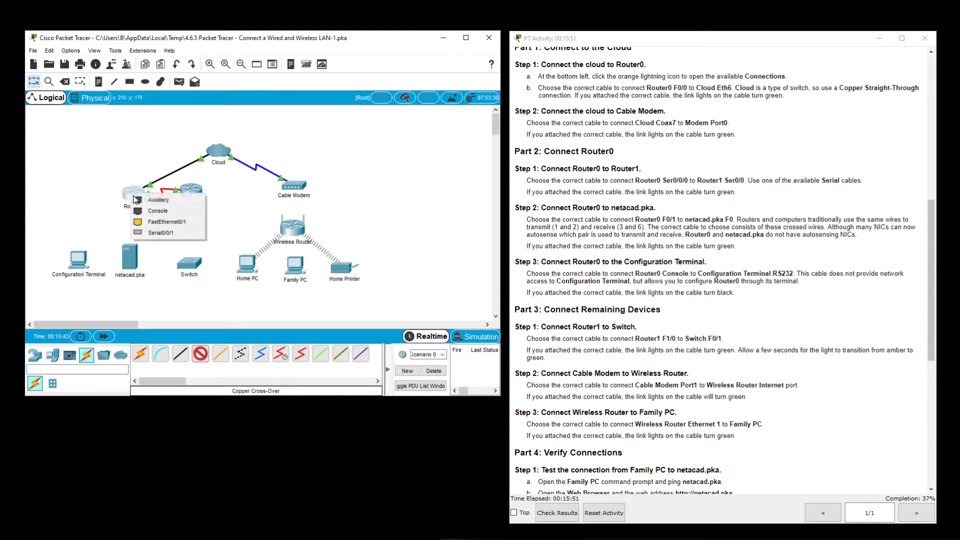
click(167, 222)
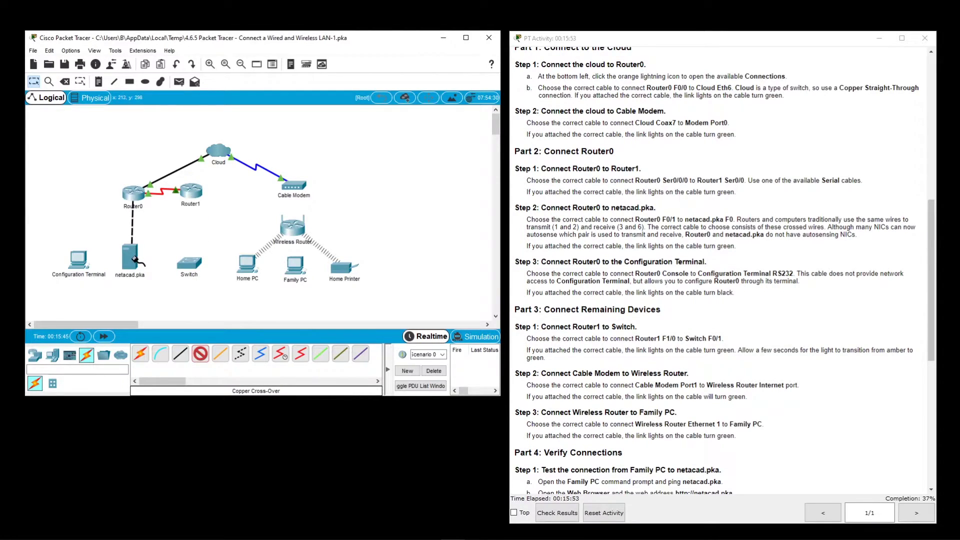
click(133, 258)
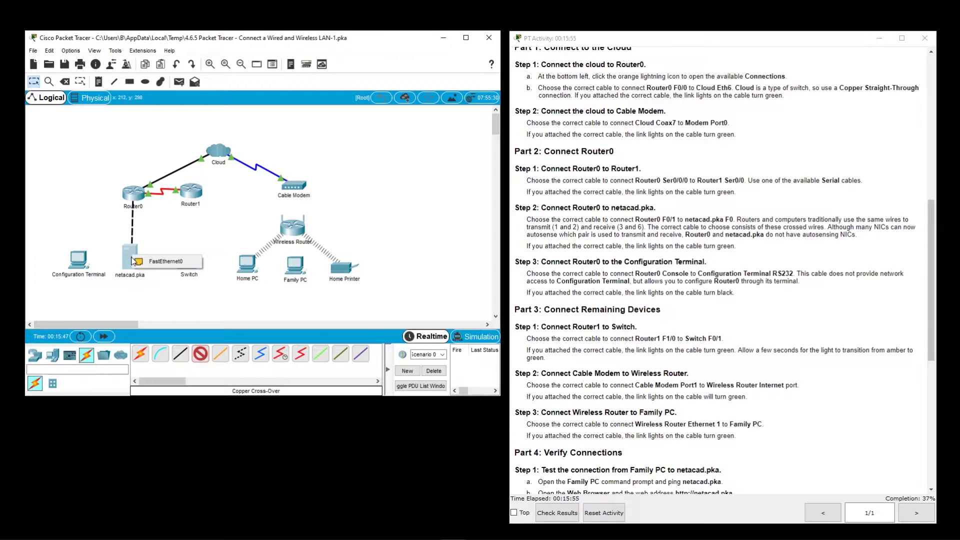
click(169, 262)
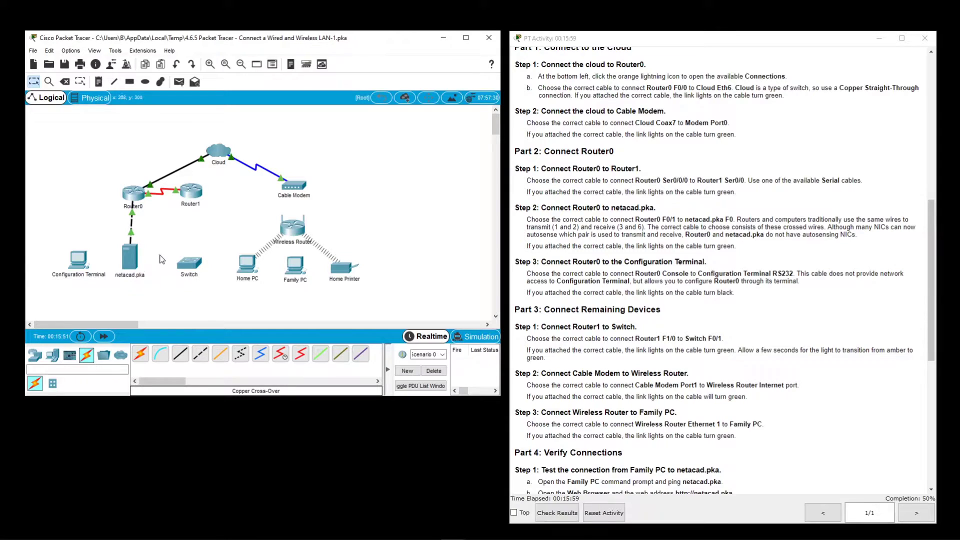
Replace the cable between Router0 FastEthernet0/1 and netacad.pka FastEthernet0 with a Copper Straight-Through cable
click(65, 83)
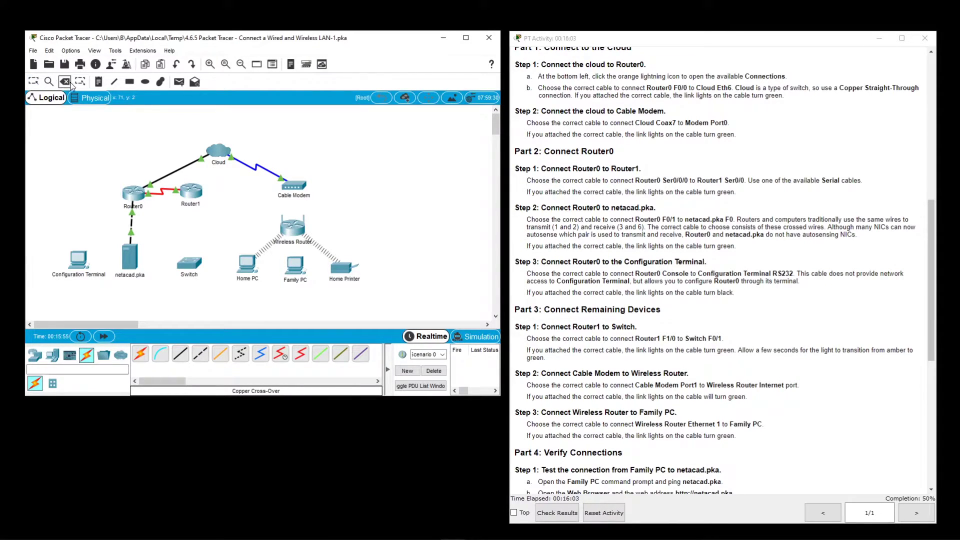
click(132, 226)
click(39, 85)
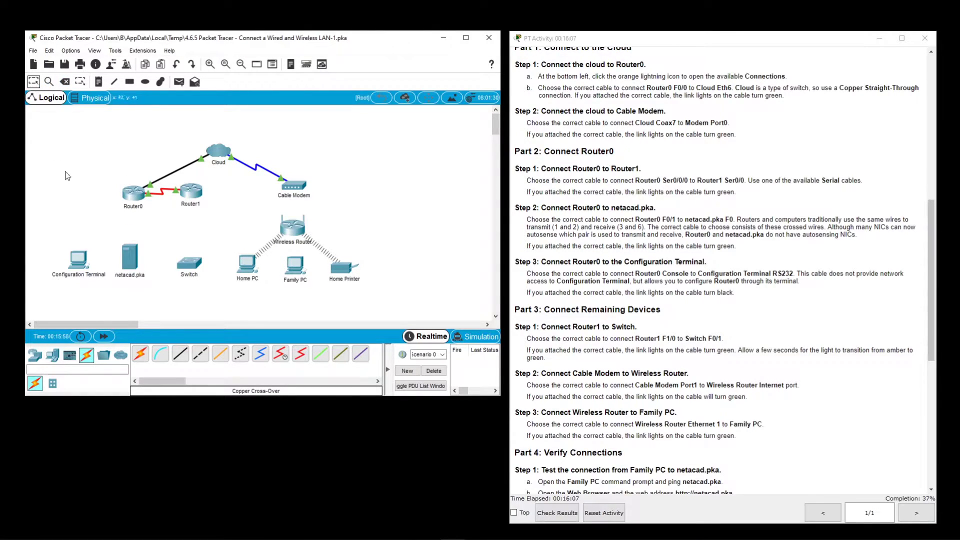
click(181, 355)
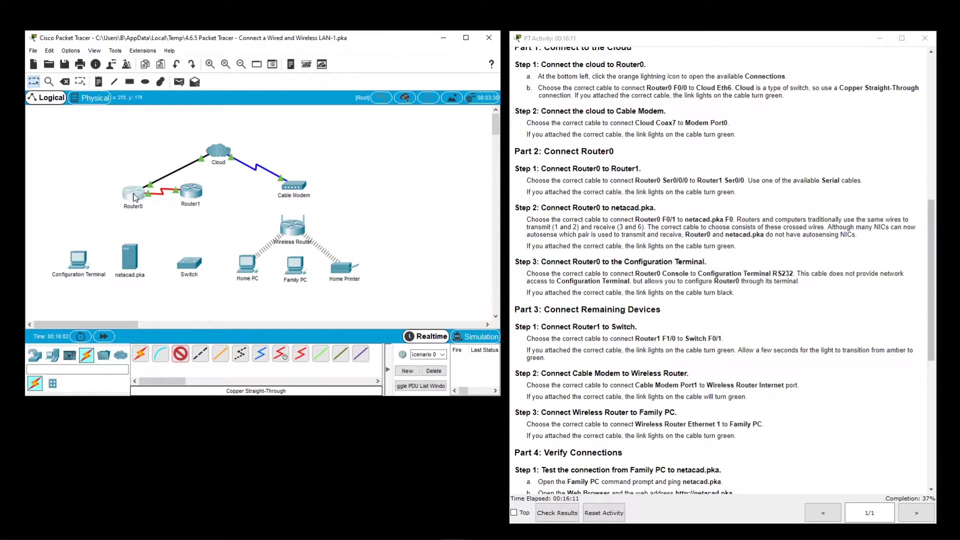
click(133, 196)
click(151, 226)
click(130, 252)
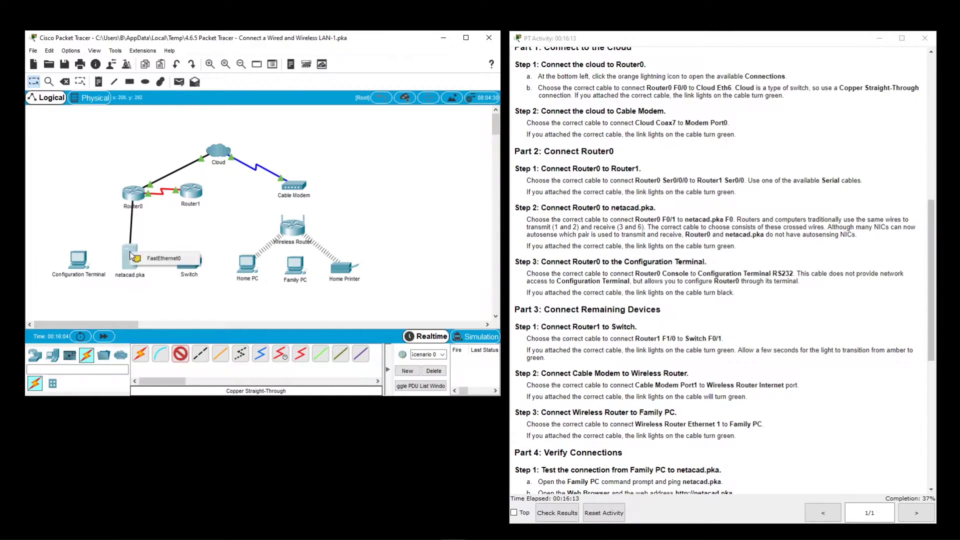
click(174, 259)
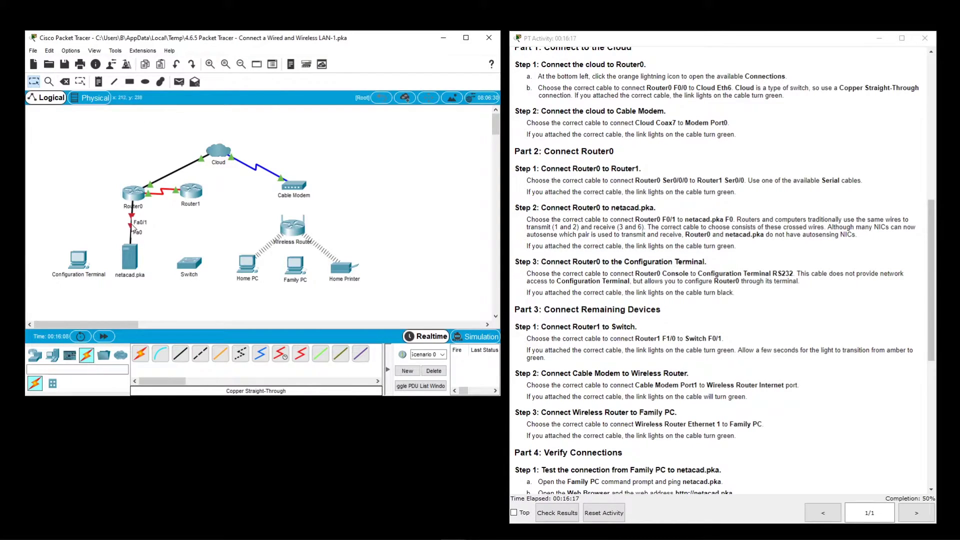
Delete the Copper Straight-Through cable between Router0 and netacad.pka
click(64, 81)
click(132, 225)
click(33, 81)
Connect Router0 FastEthernet0/1 to netacad.pka FastEthernet0 with a Copper Cross-Over cable
click(199, 358)
click(133, 194)
click(156, 225)
click(132, 256)
click(170, 261)
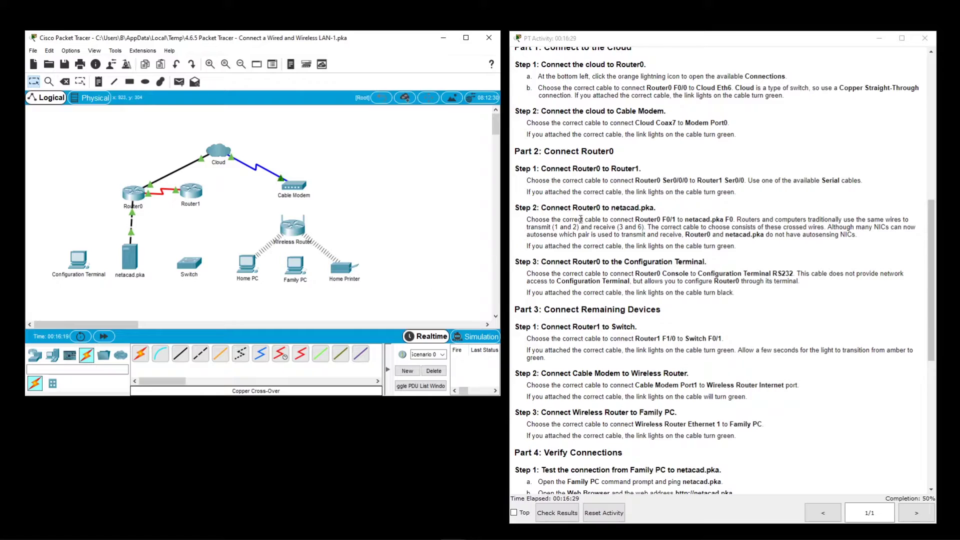
Following Part 2 Step 3, connect the Router0 Console port to the Configuration Terminal RS 232 port with a Console cable
drag(541, 261, 717, 261)
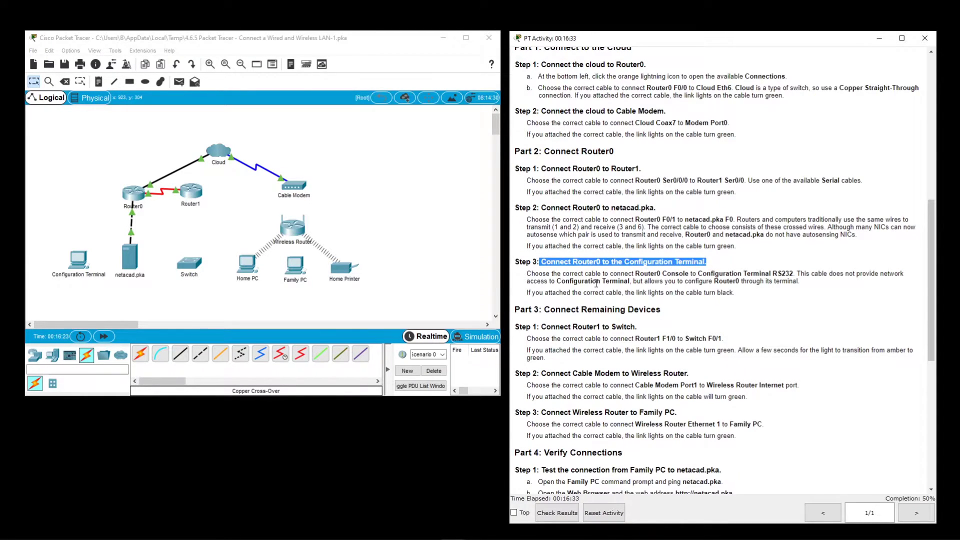
click(531, 273)
drag(528, 273, 756, 281)
click(756, 281)
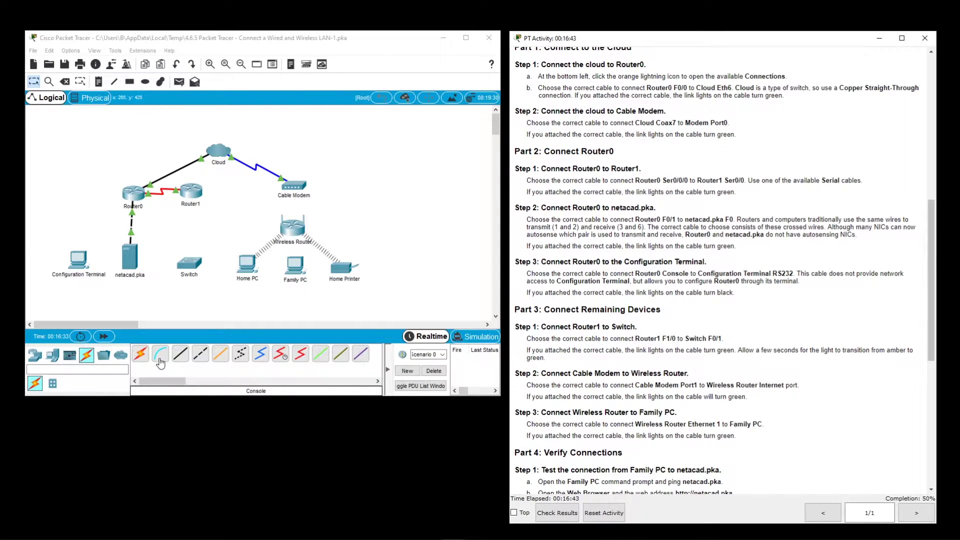
click(160, 359)
click(133, 192)
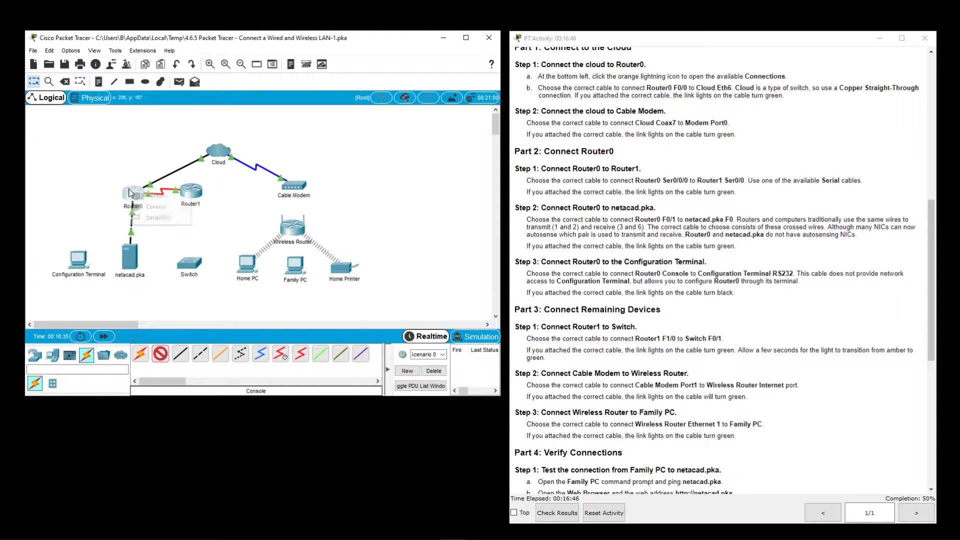
click(163, 207)
click(80, 265)
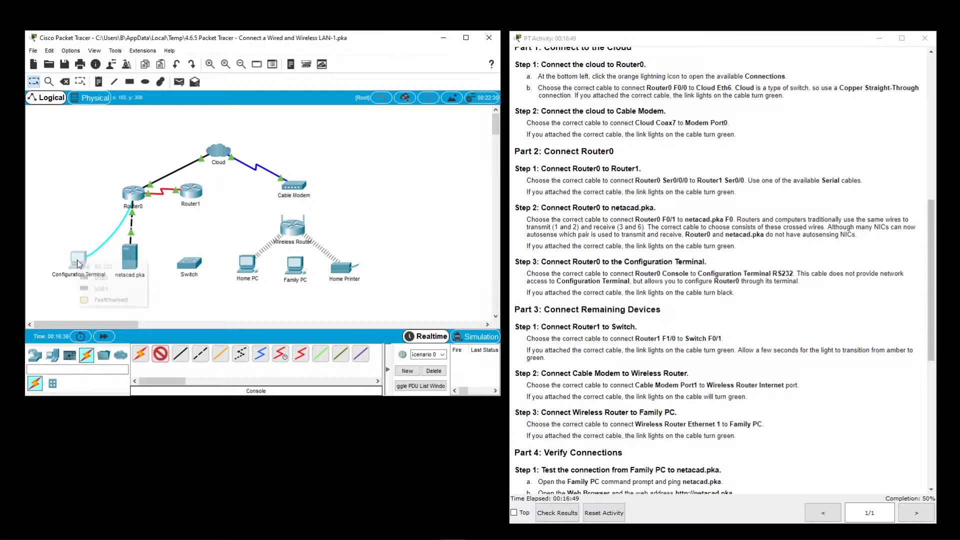
click(111, 269)
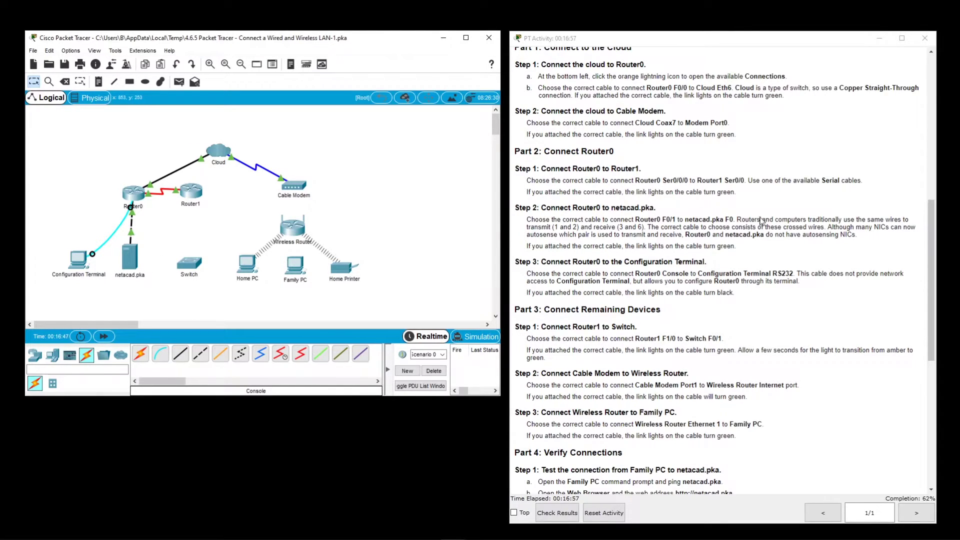
Following Part 3 Step 1, check which Router1 ports are offered for a Copper Straight-Through cable
scroll(710, 261, down, 2)
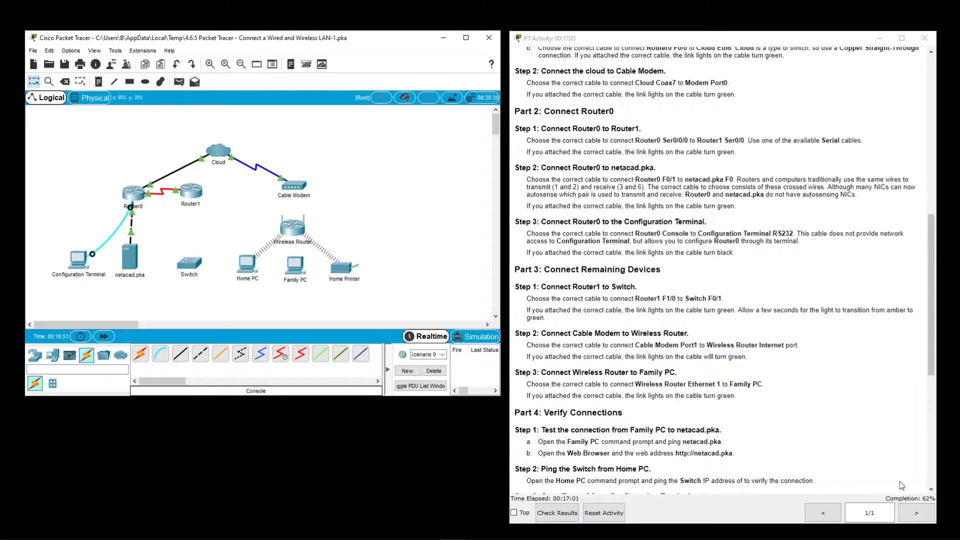
scroll(658, 308, down, 1)
drag(537, 246, 650, 248)
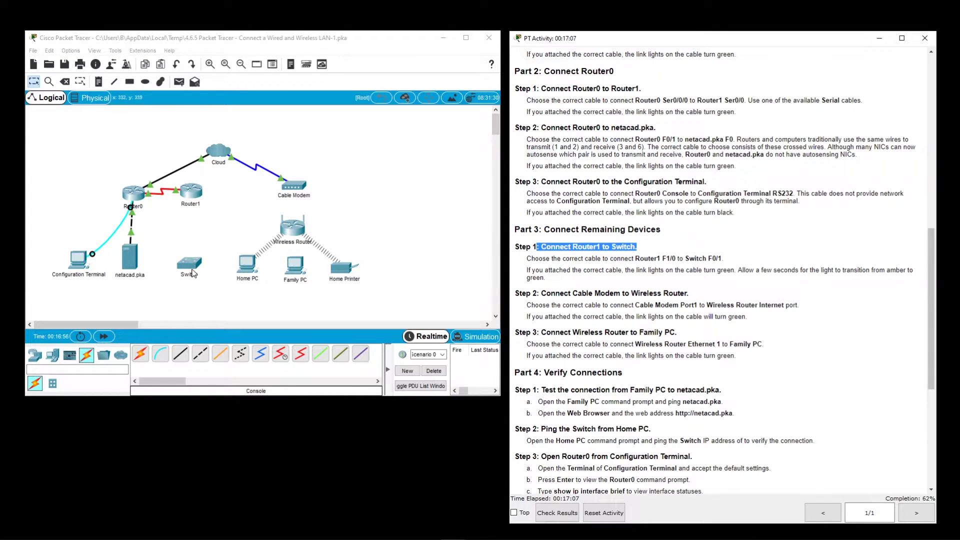
click(649, 271)
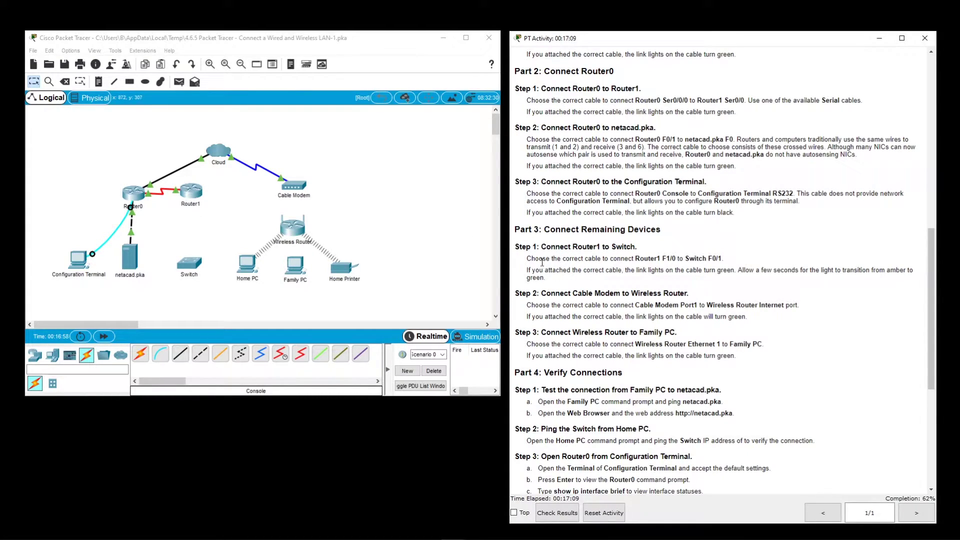
click(186, 356)
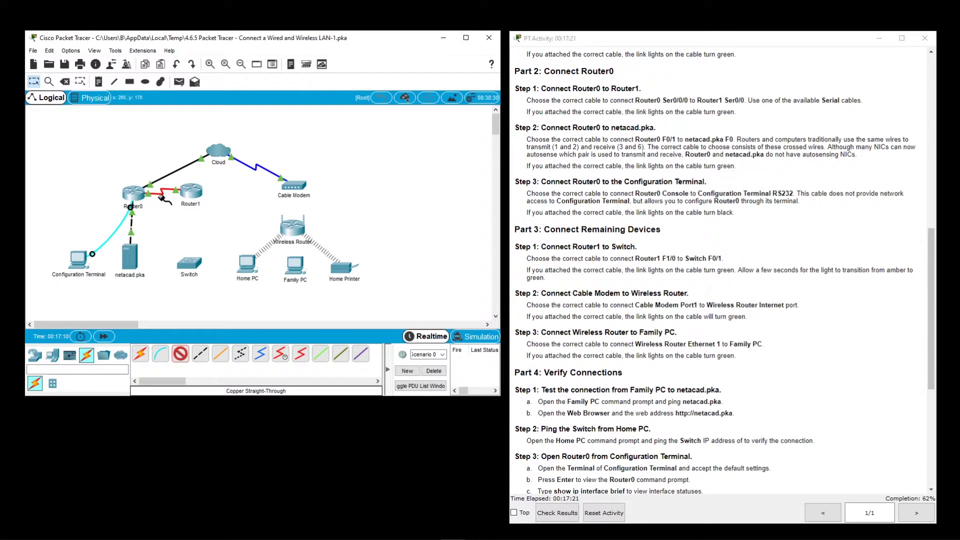
click(202, 357)
click(180, 356)
click(181, 356)
click(192, 191)
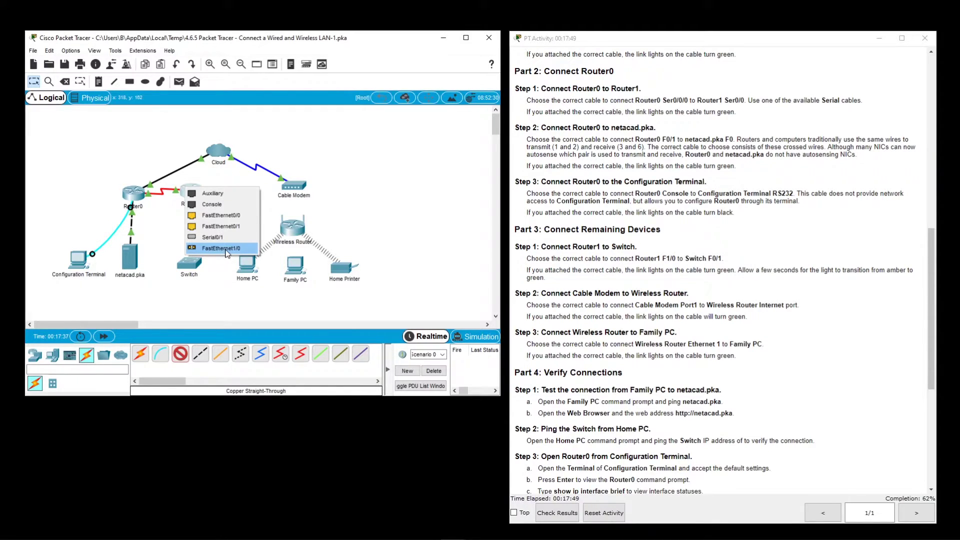
Inspect Router1's FastEthernet1/0 port type in an enlarged physical device view
drag(625, 270, 616, 270)
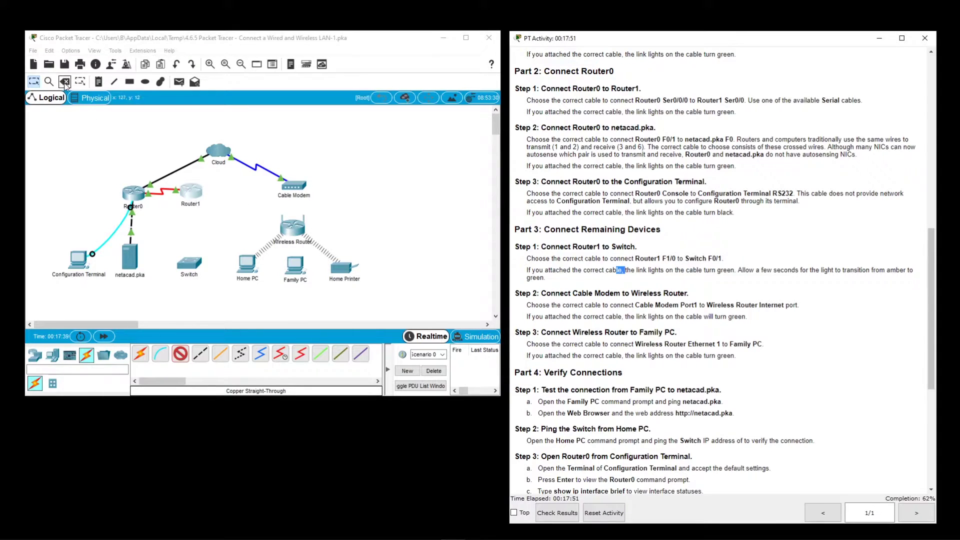
click(33, 81)
click(191, 193)
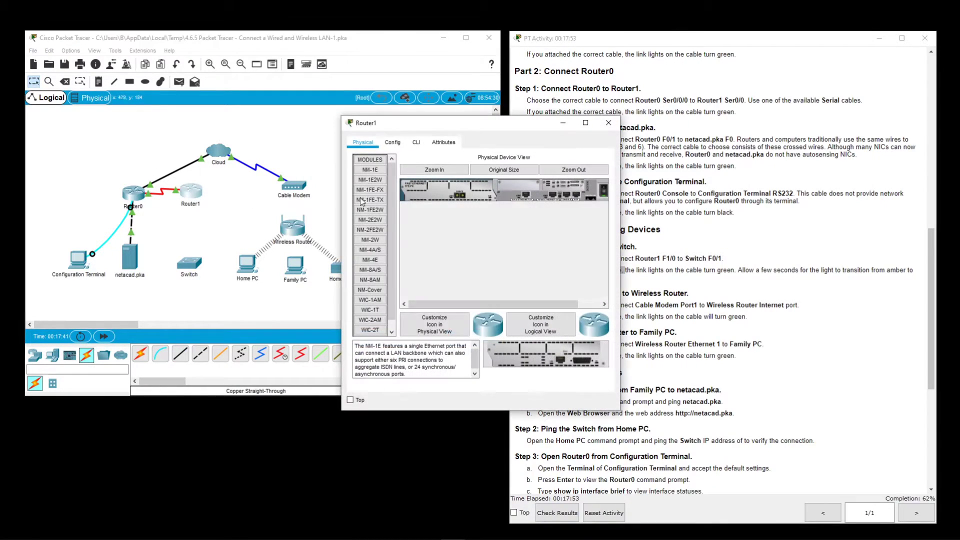
drag(625, 227, 726, 226)
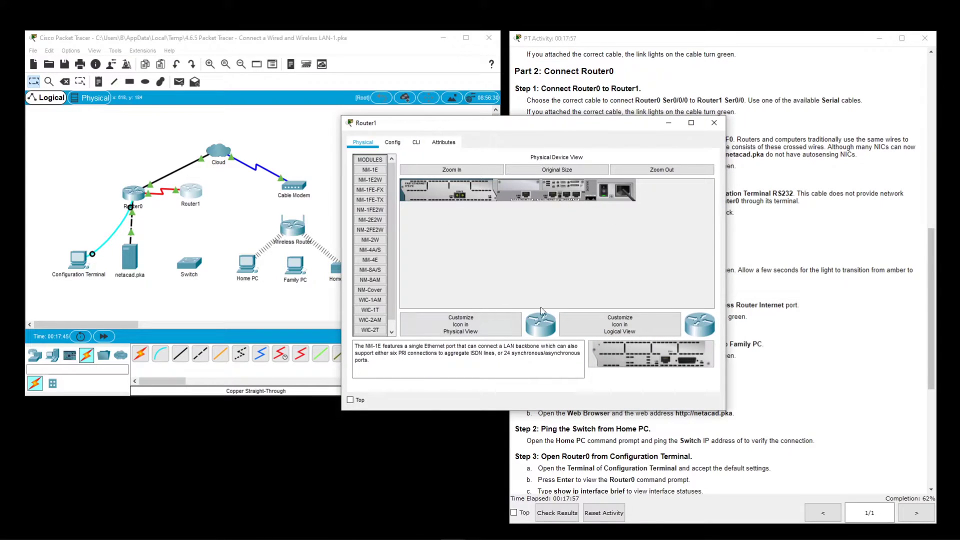
click(436, 171)
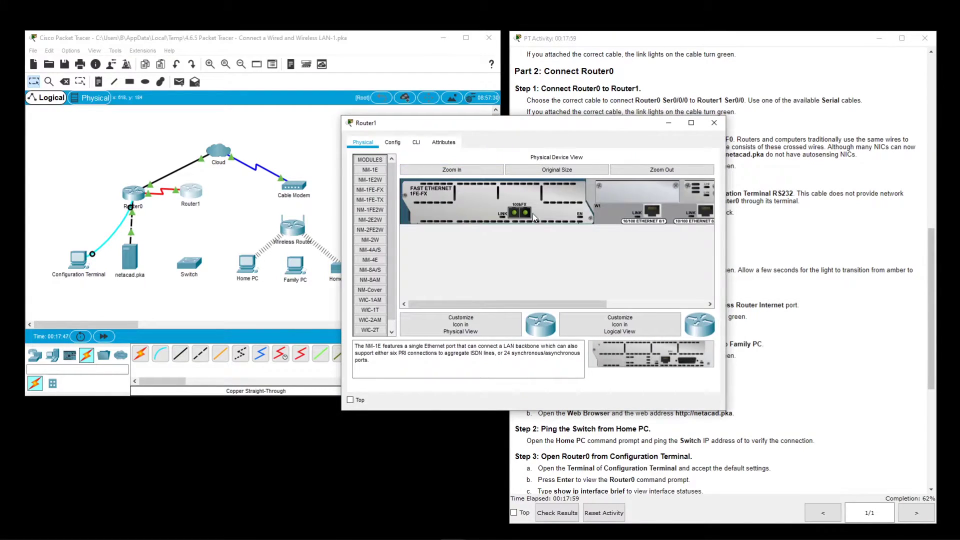
mouse_move(552, 304)
mouse_down()
mouse_move(590, 306)
mouse_move(554, 306)
mouse_up()
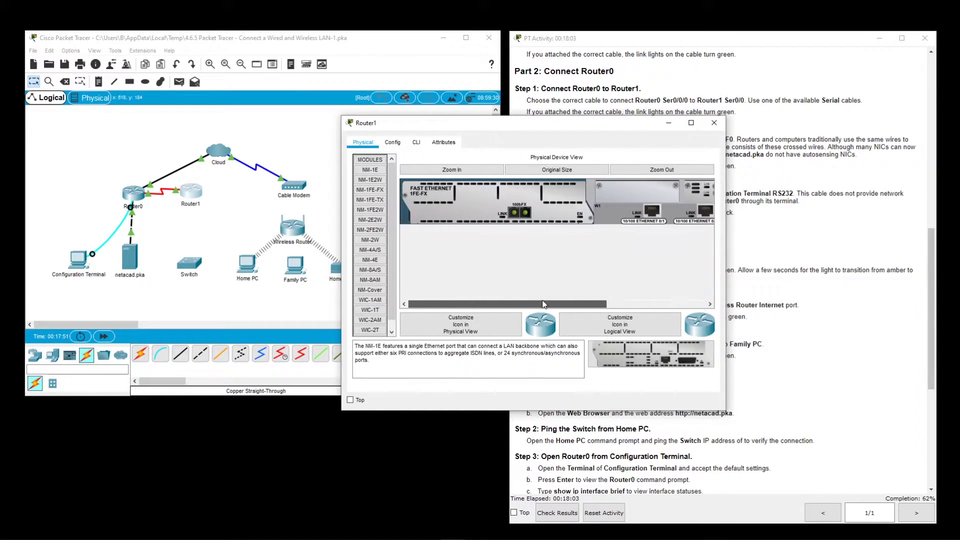
click(719, 122)
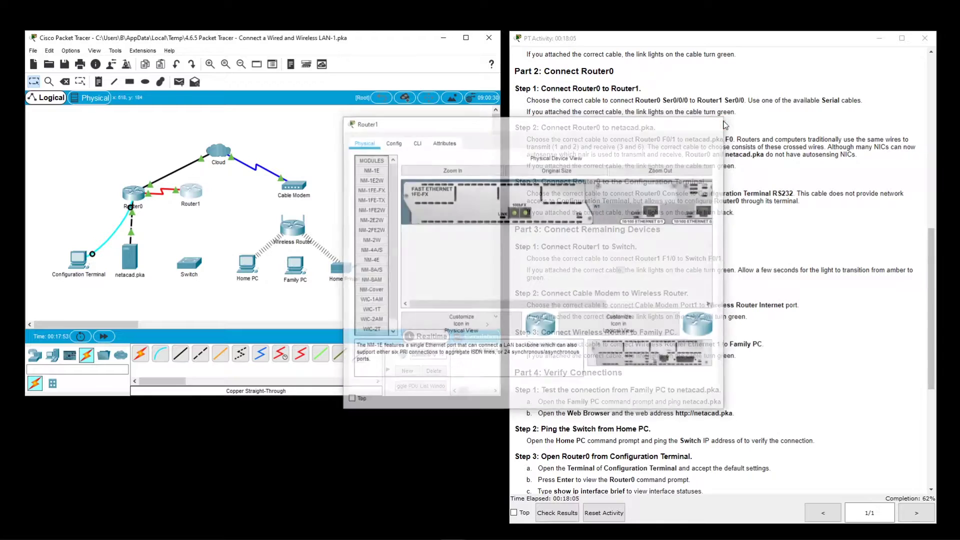
Try to attach a Copper Straight-Through cable to Router1 FastEthernet1/0
click(180, 356)
click(191, 191)
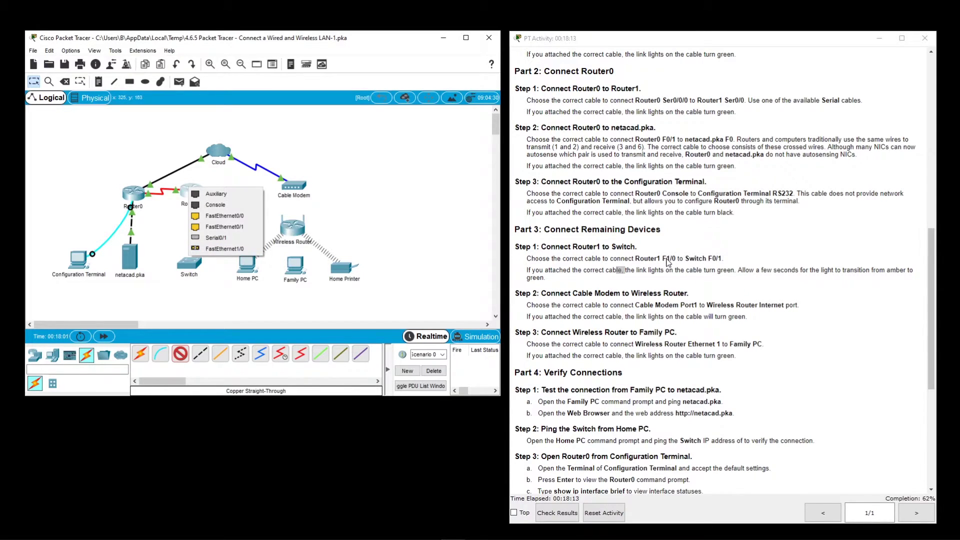
click(196, 250)
click(181, 355)
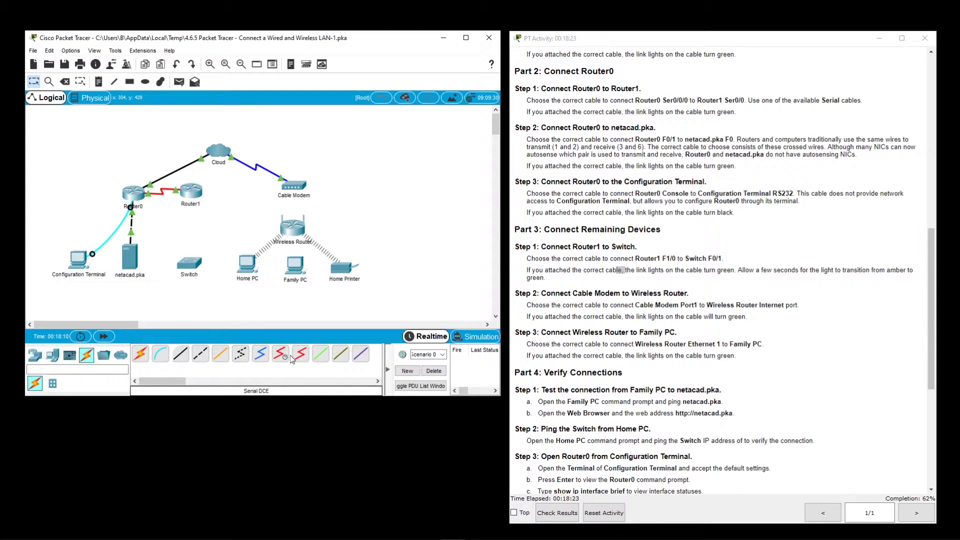
Connect Router1 FastEthernet1/0 to Switch FastEthernet0/1 with a Fiber cable and fast-forward the simulation time
click(221, 355)
click(189, 195)
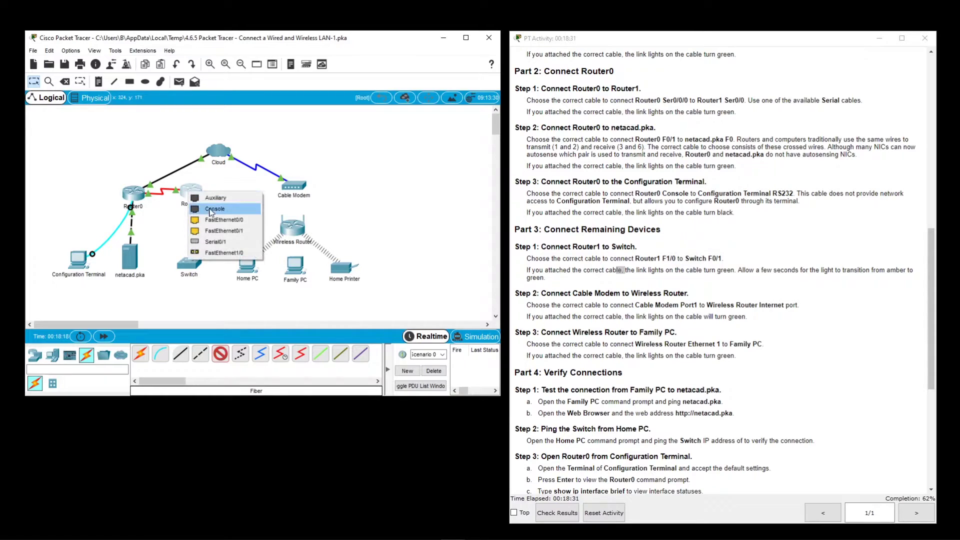
click(223, 254)
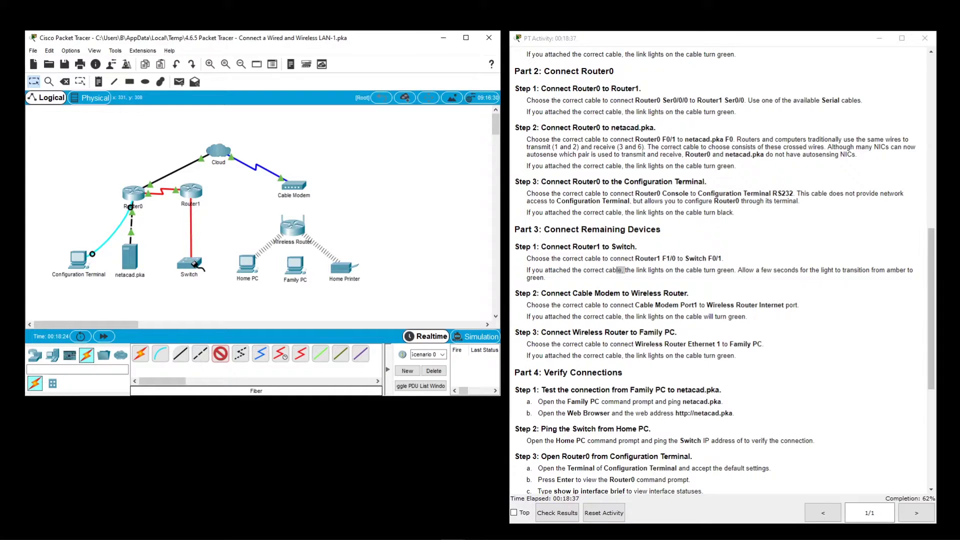
click(195, 263)
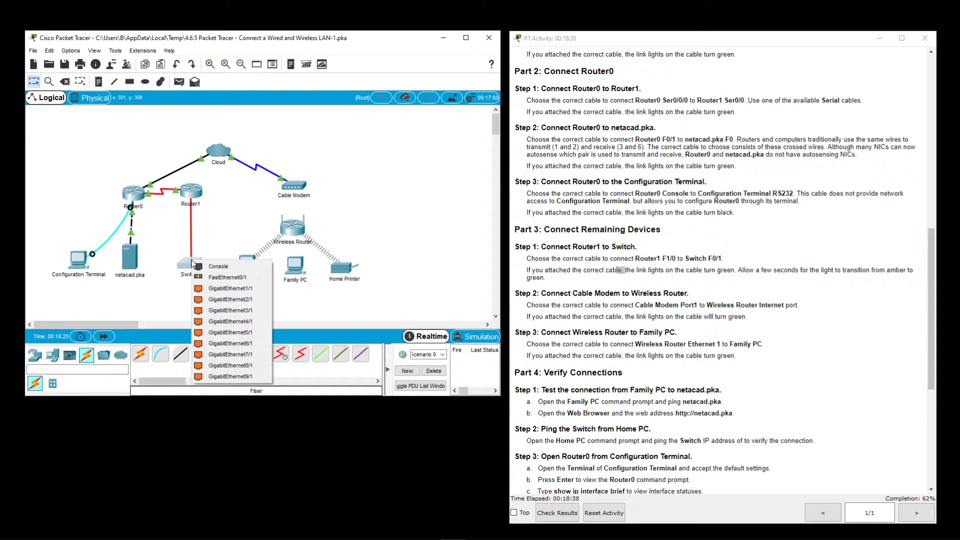
click(224, 279)
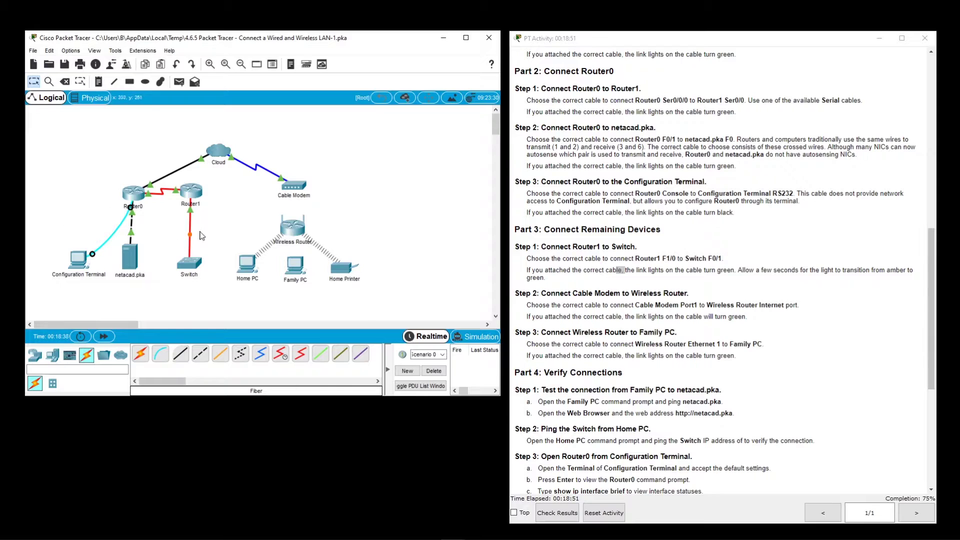
click(103, 337)
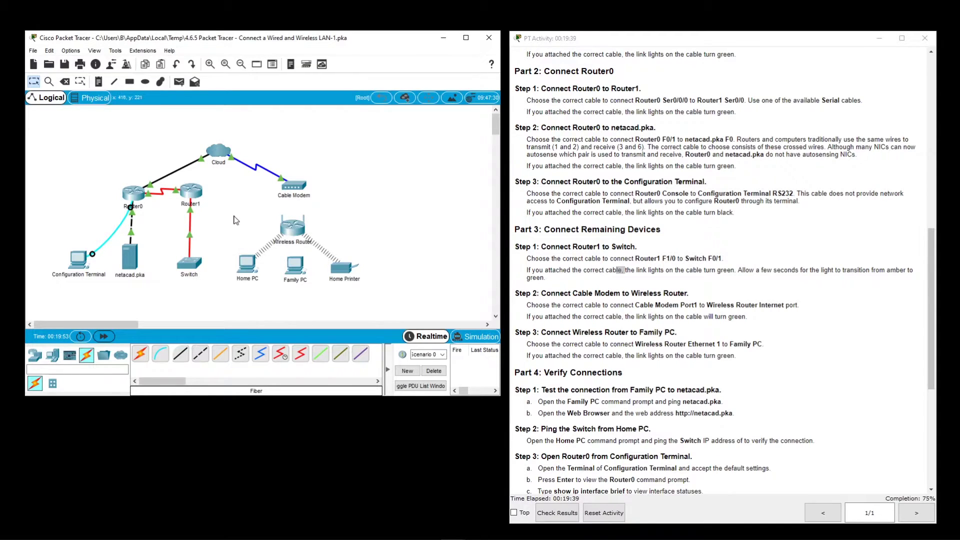
click(717, 271)
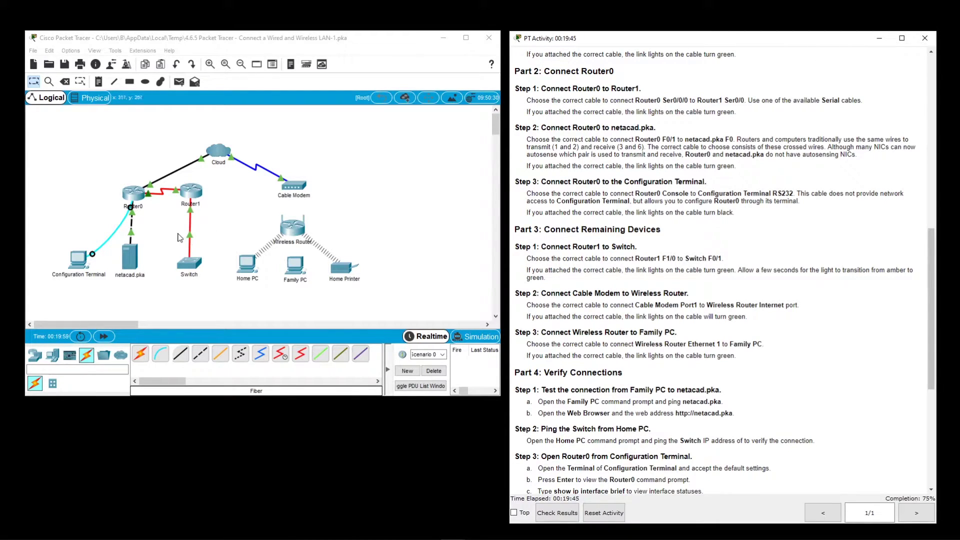
click(218, 223)
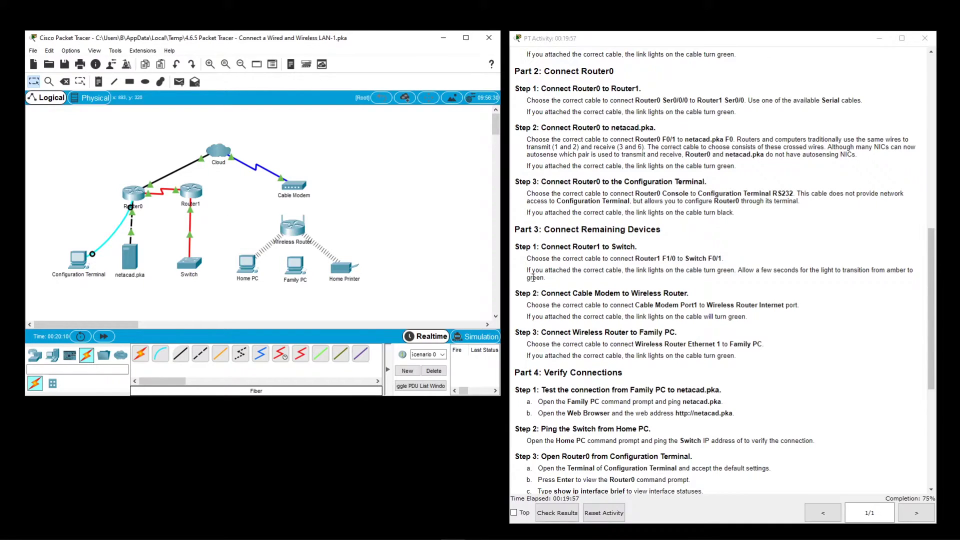
Following Part 3 Step 2, connect Cable Modem Port 1 to the Wireless Router Internet port with a Copper Straight-Through cable
scroll(698, 304, down, 2)
drag(537, 253, 697, 253)
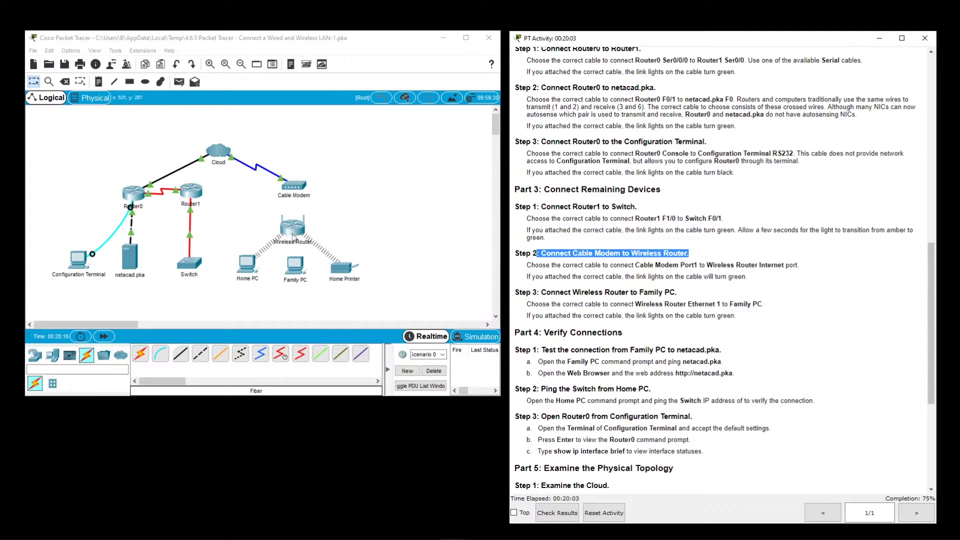
click(736, 298)
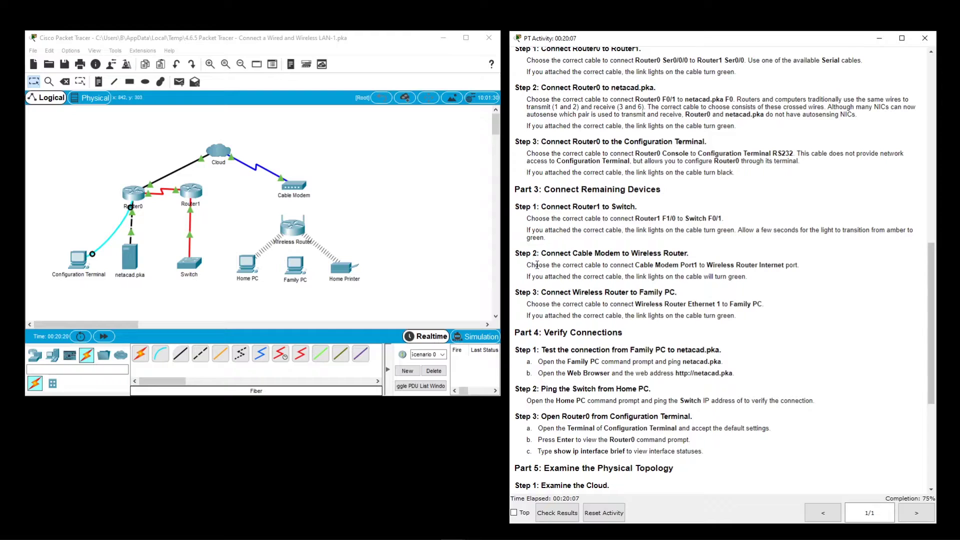
click(180, 356)
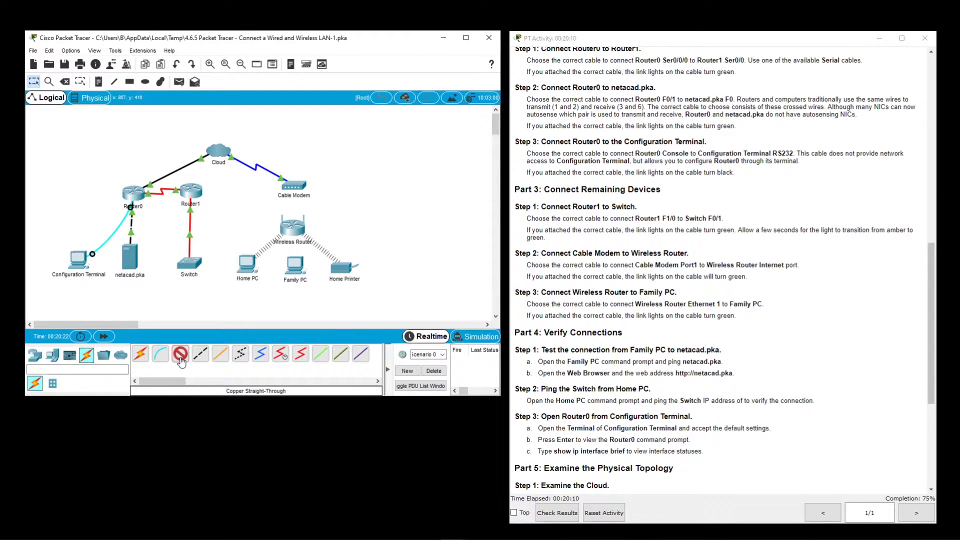
click(296, 189)
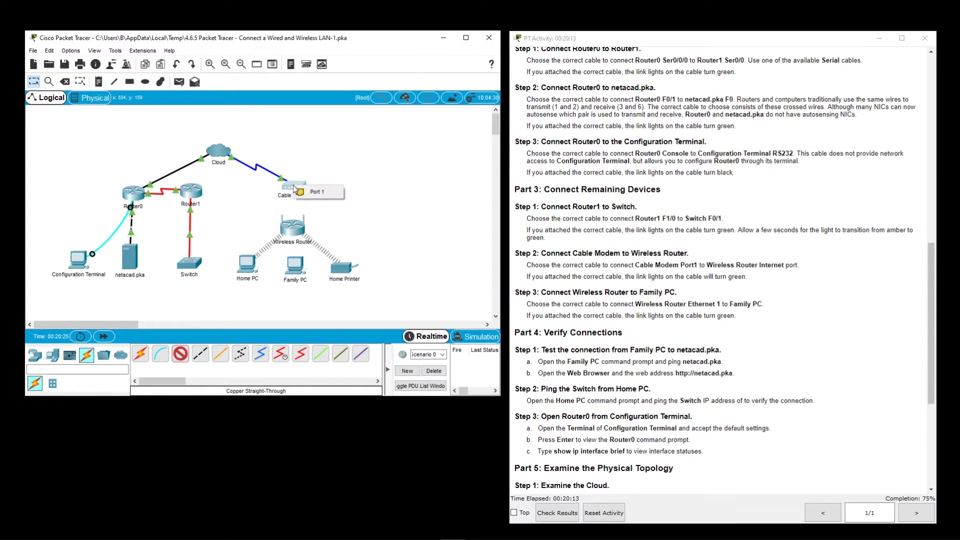
click(330, 193)
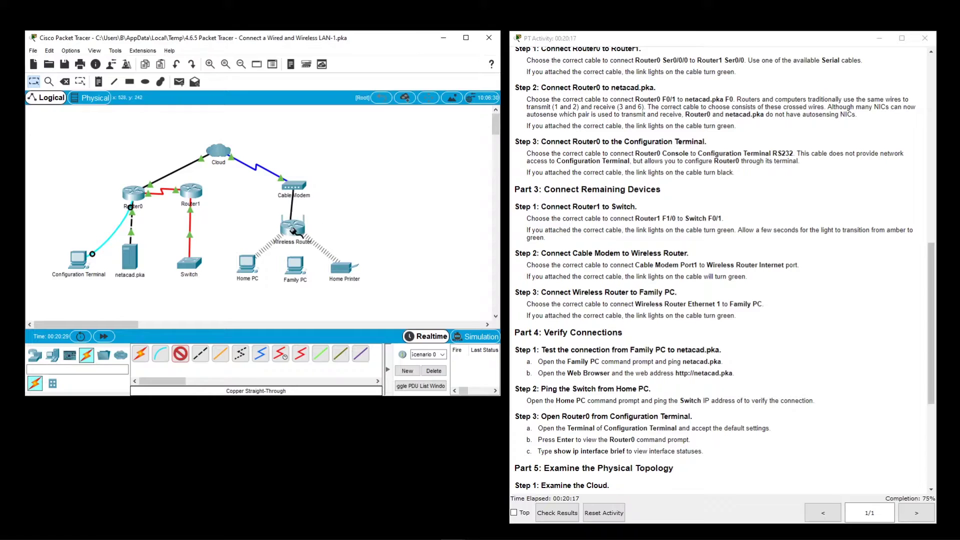
click(293, 229)
click(329, 232)
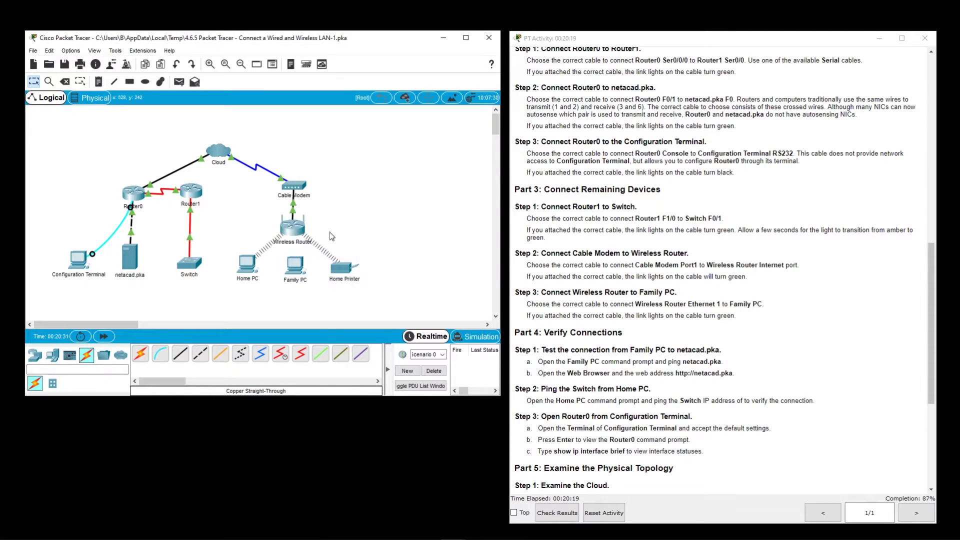
Following Part 3 Step 3, connect Wireless Router Ethernet 1 to Family PC FastEthernet0 with a Copper Straight-Through cable and fast-forward the simulation time
click(617, 327)
scroll(615, 314, down, 1)
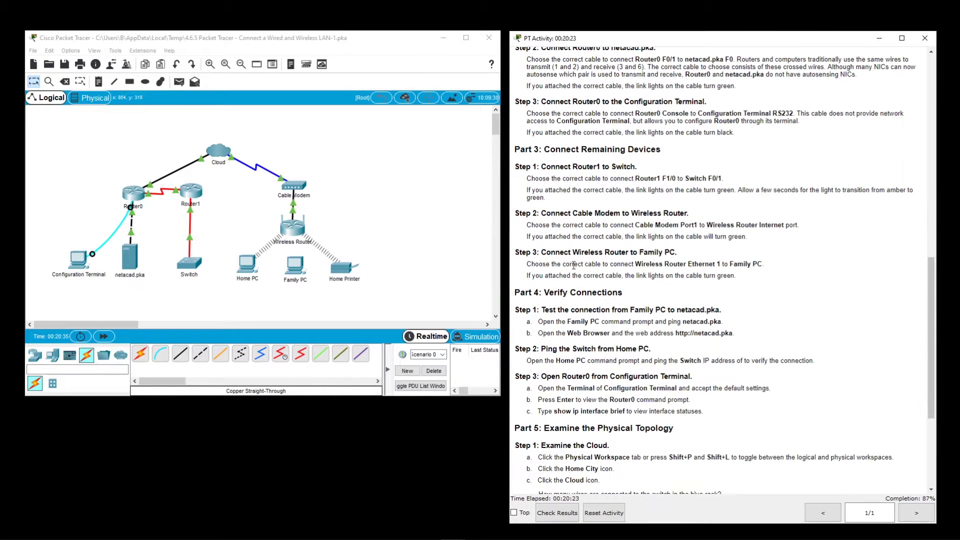
drag(546, 252, 676, 254)
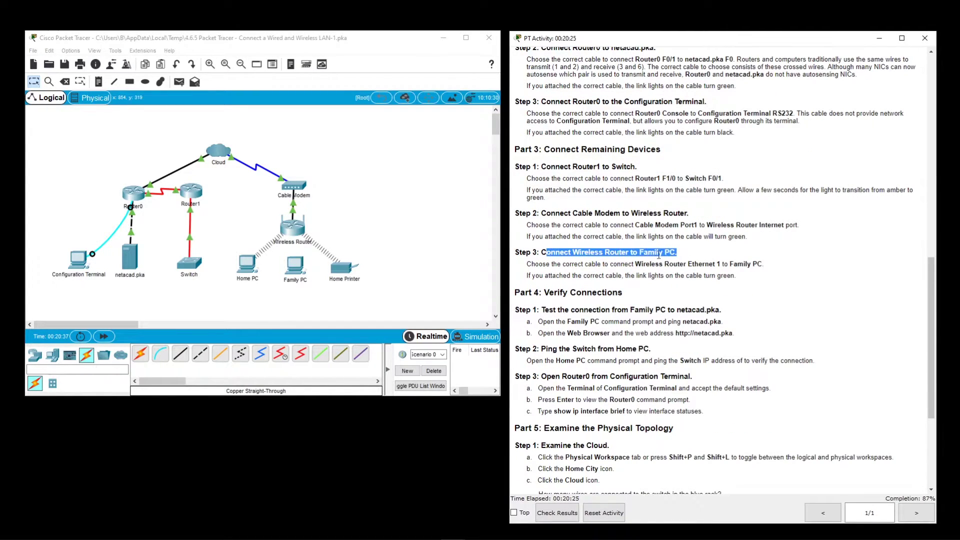
click(254, 350)
click(182, 356)
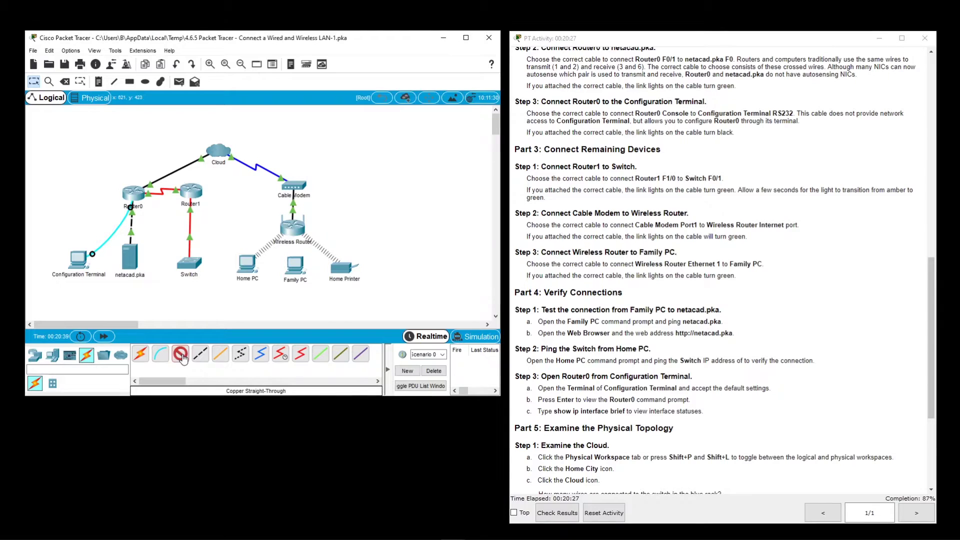
click(295, 231)
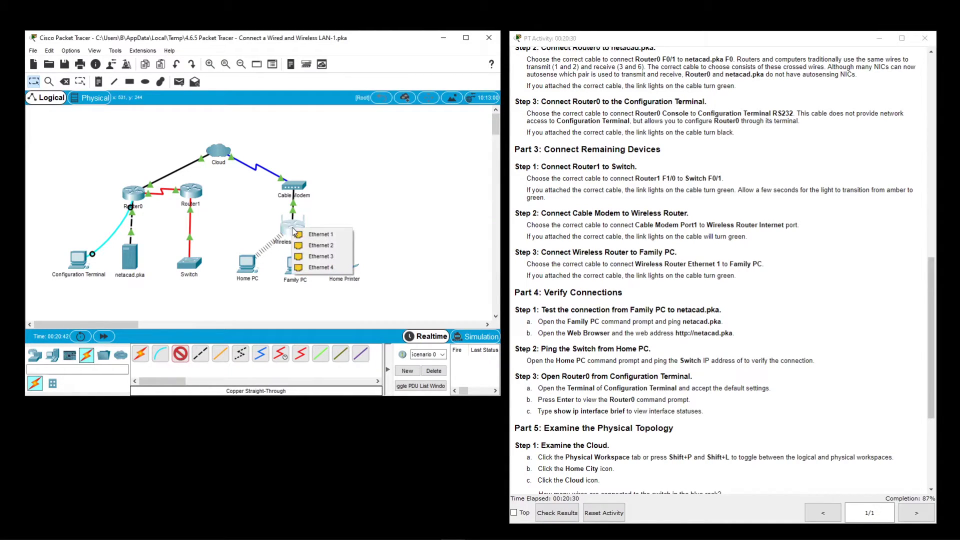
click(321, 234)
click(296, 265)
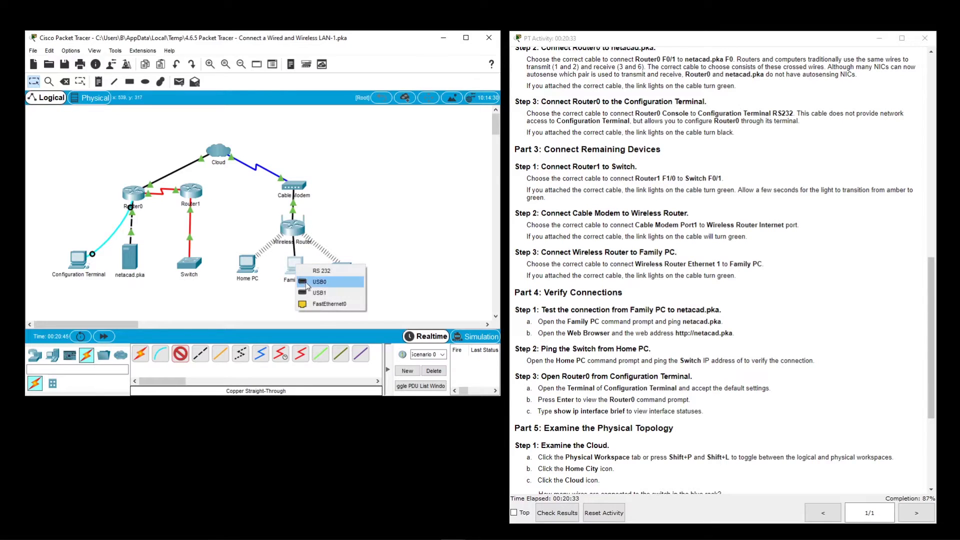
click(323, 305)
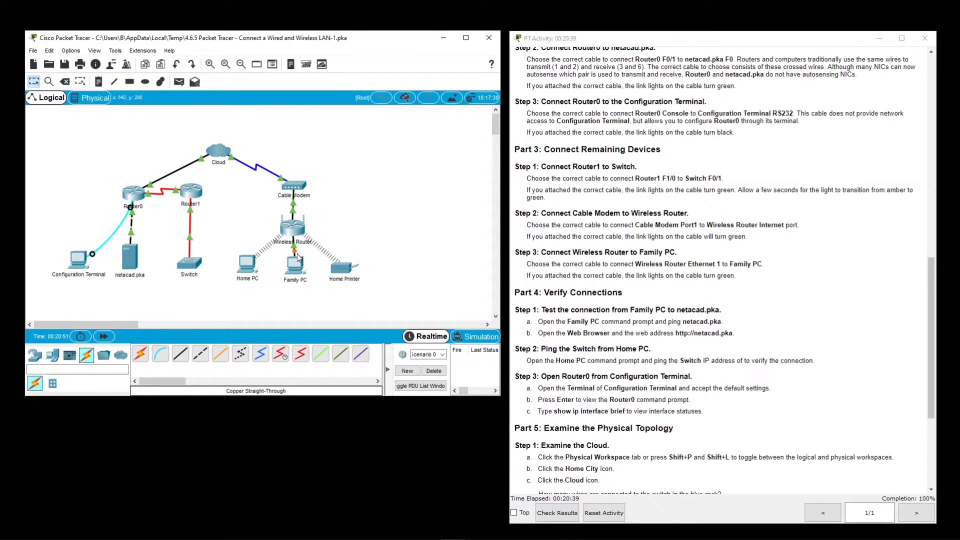
click(98, 338)
Following Part 4 Step 1, ping netacad.pka from the Family PC command prompt
scroll(617, 319, down, 3)
scroll(618, 319, down, 1)
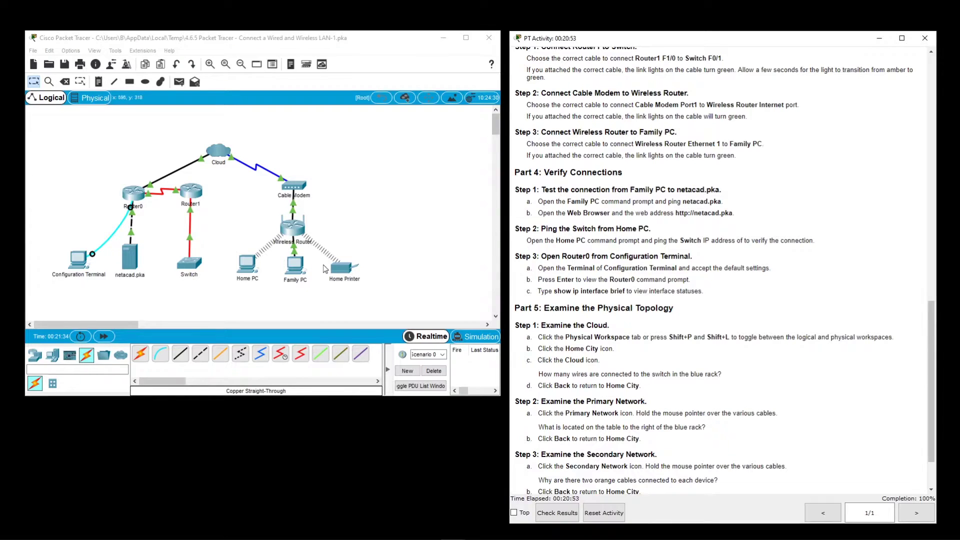
click(294, 265)
drag(498, 120, 367, 184)
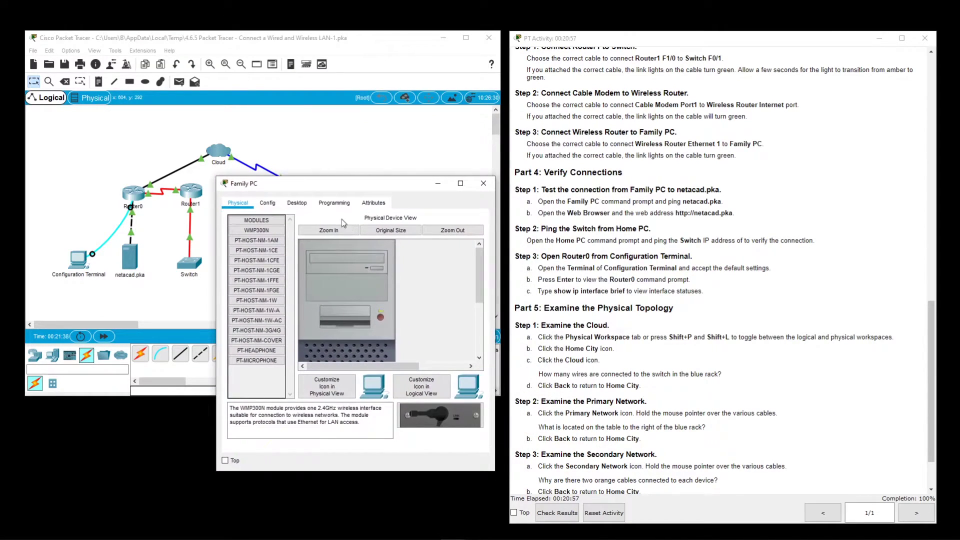
click(297, 202)
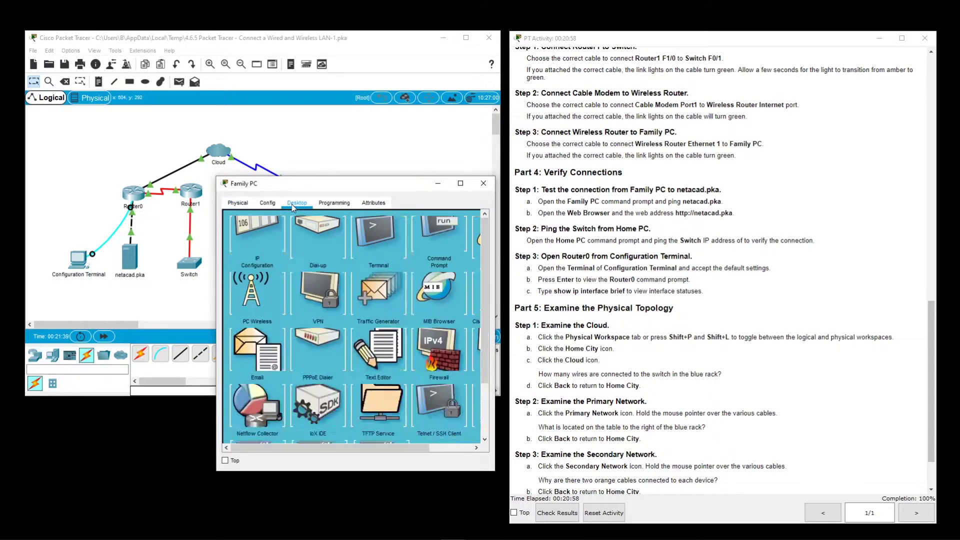
click(434, 236)
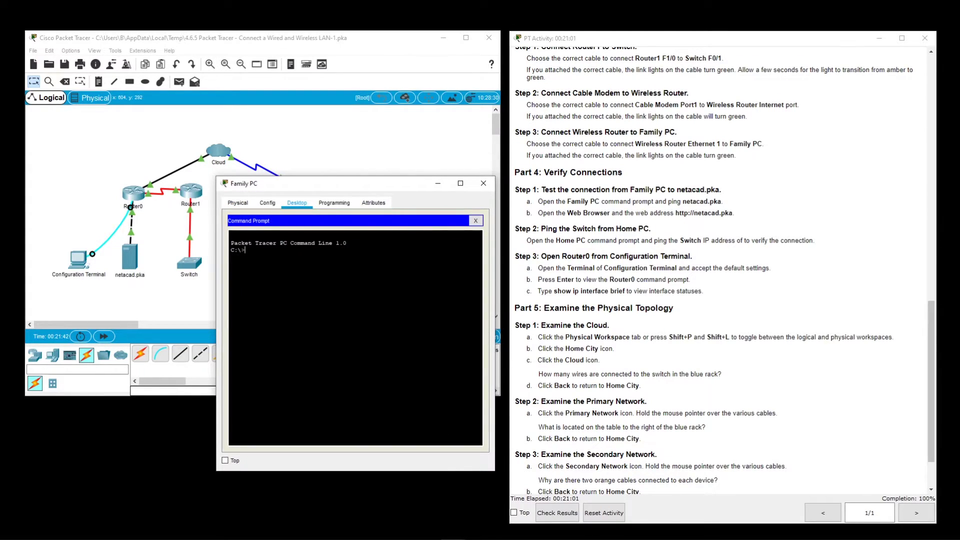
text(ping netacad.k)
drag(358, 186, 397, 155)
key(Return)
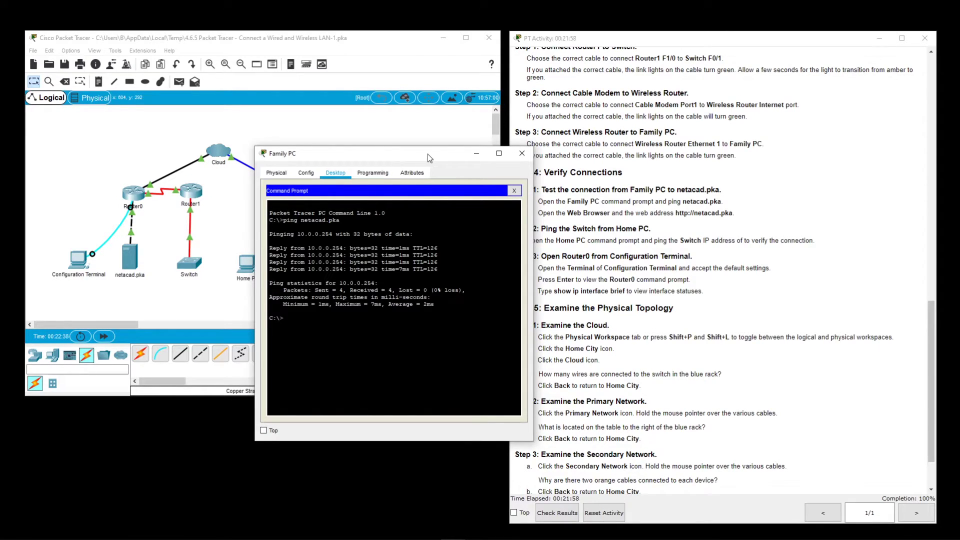
drag(439, 270, 269, 247)
key(ctrl+c)
drag(419, 157, 401, 217)
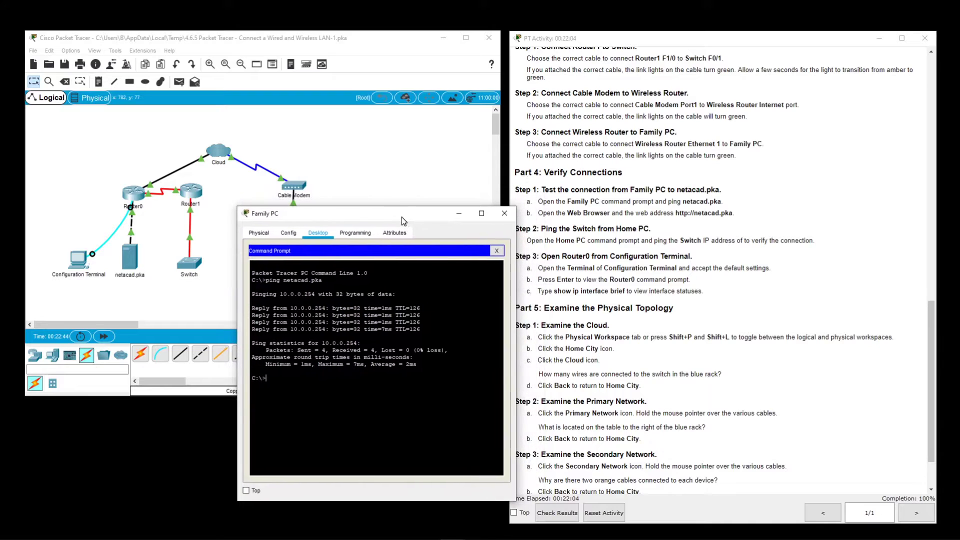
click(497, 251)
drag(421, 477, 473, 480)
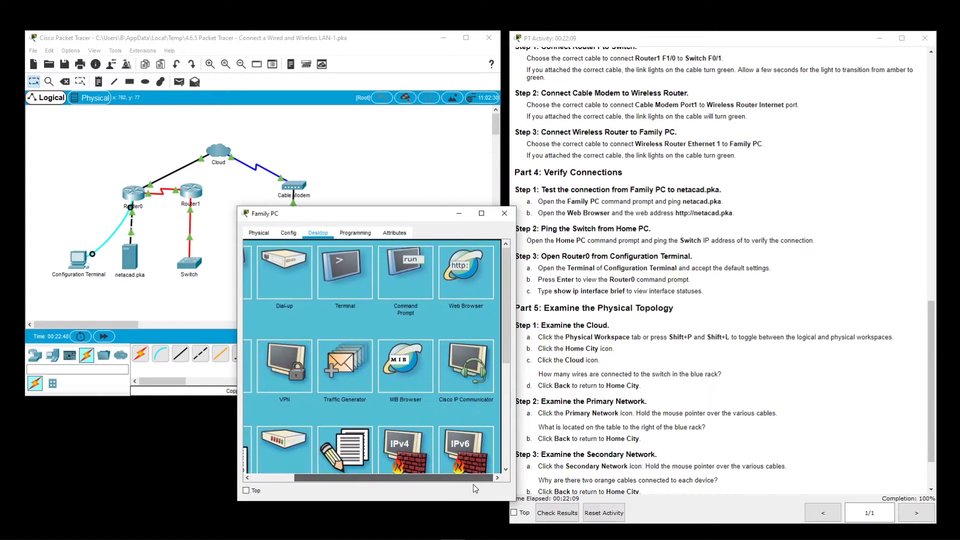
click(476, 277)
click(345, 259)
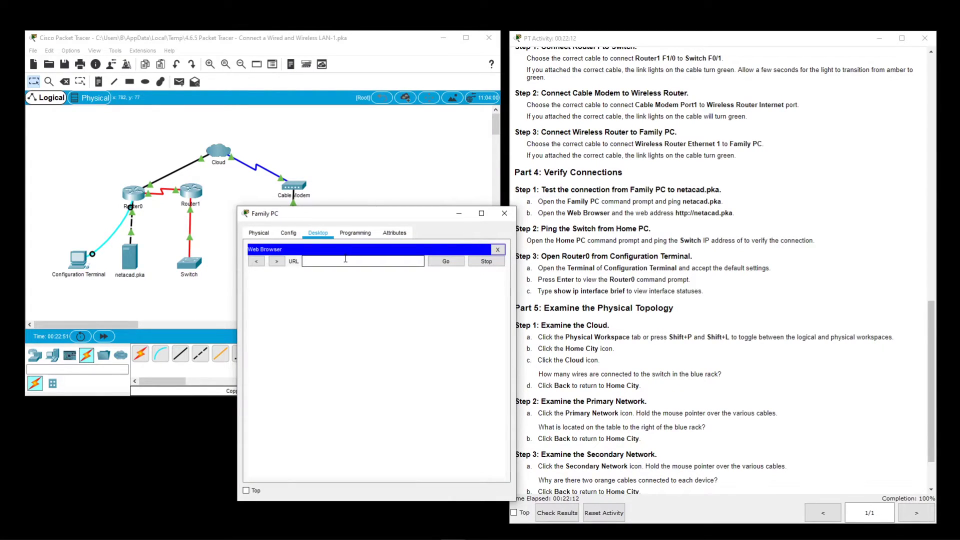
text(http://netacad.pka)
click(442, 262)
drag(397, 340, 260, 277)
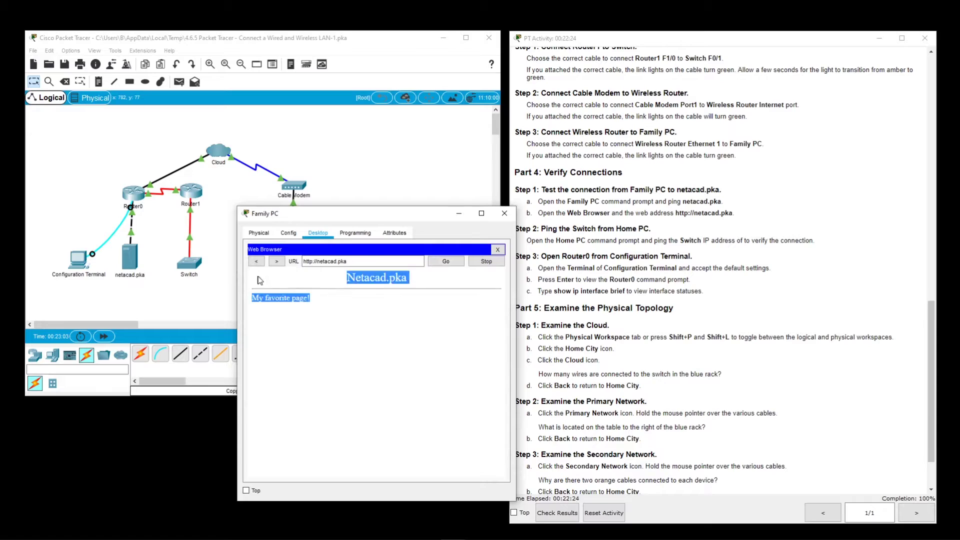
click(376, 355)
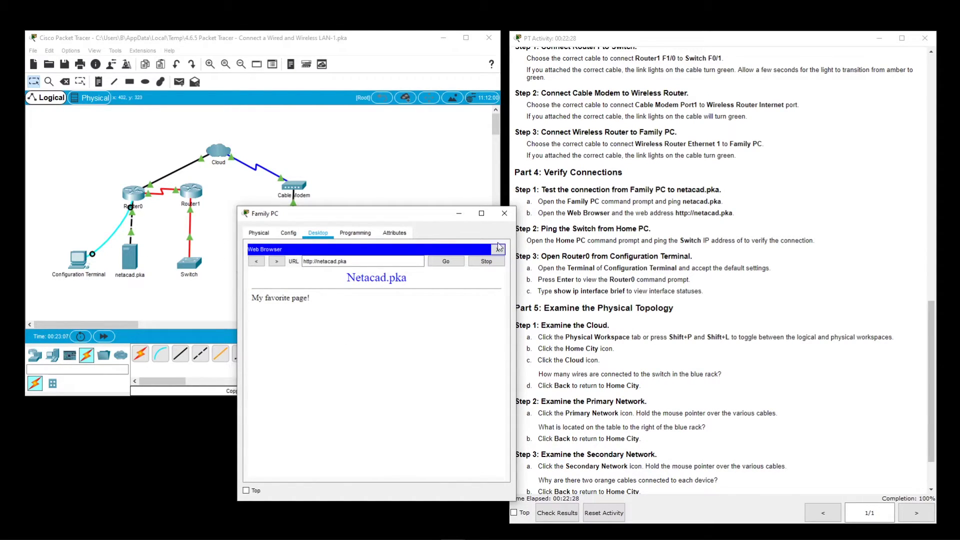
click(504, 214)
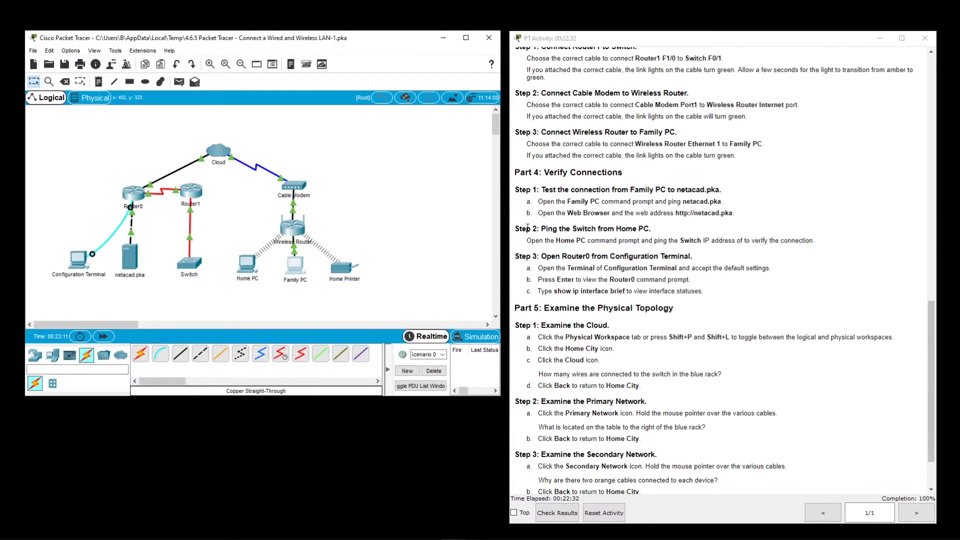
Following Part 4 Step 2, look up the Switch address in the Addressing Table and ping 172.16.0.2 from the Home PC command prompt
drag(542, 229, 651, 229)
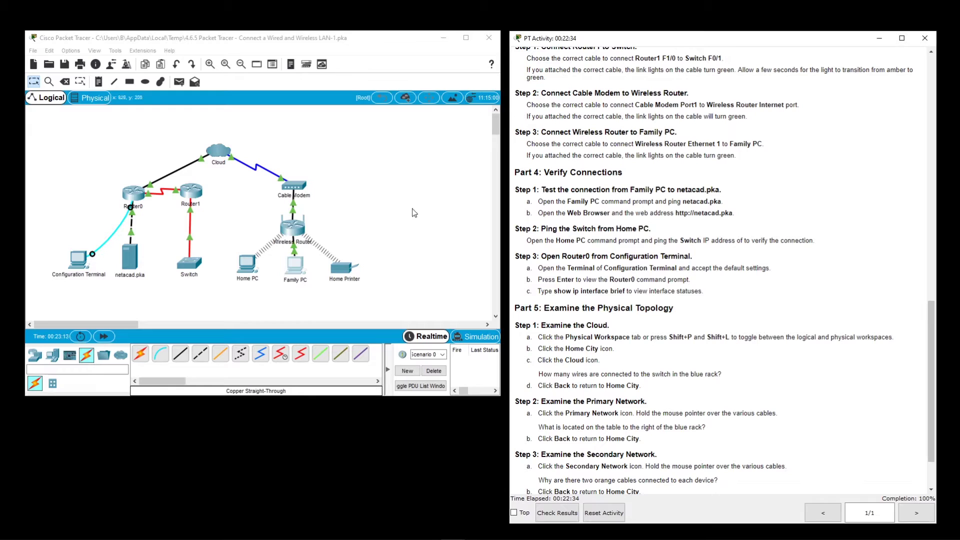
click(245, 264)
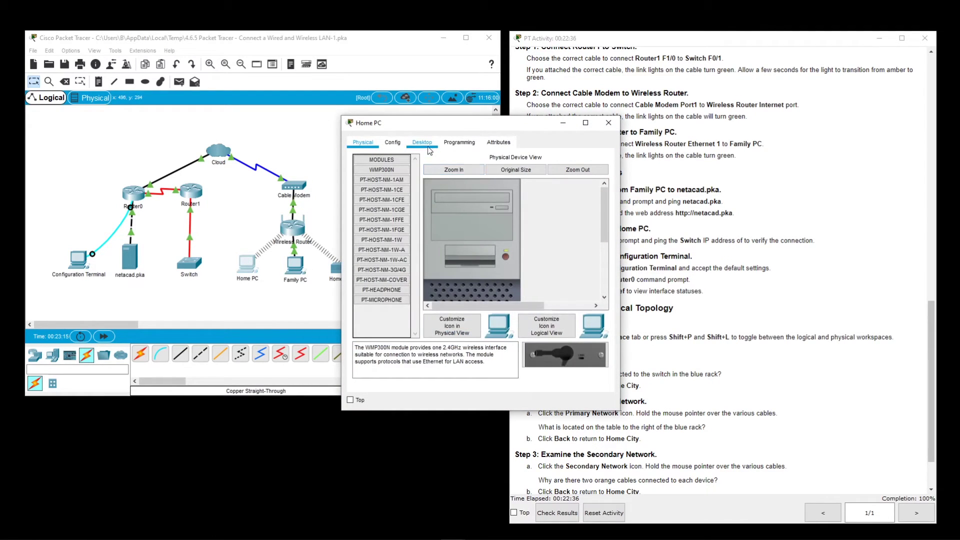
click(422, 143)
click(551, 172)
drag(530, 122, 394, 213)
scroll(737, 252, up, 15)
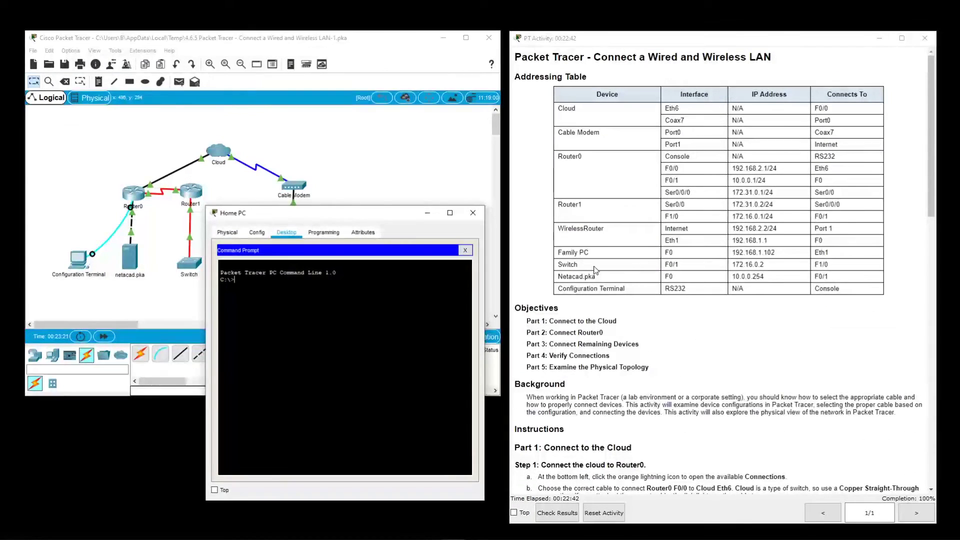
drag(557, 264, 739, 266)
click(235, 279)
text(ping 172.16.0.2)
key(Return)
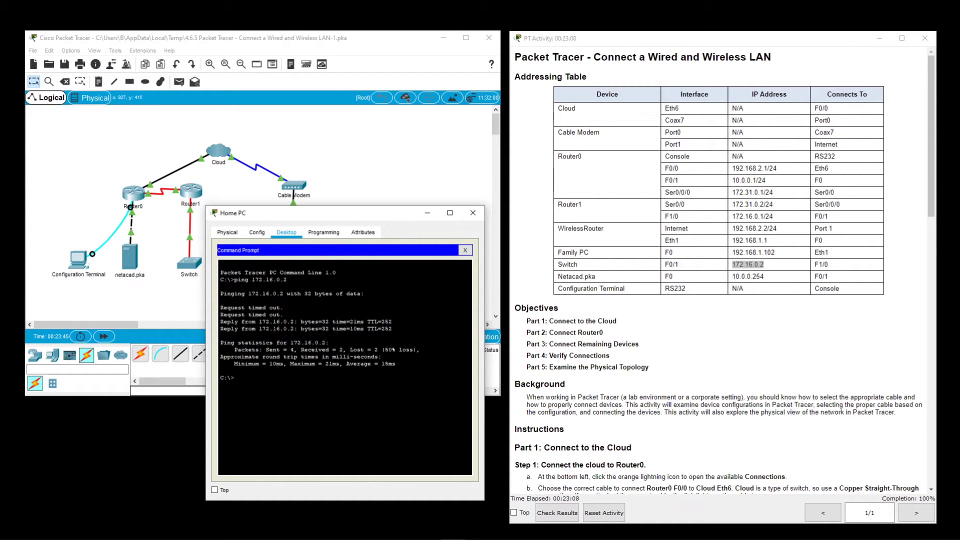
Review the ping replies, repeat the ping to 172.16.0.2 from Home PC, and close its window
drag(393, 330, 217, 323)
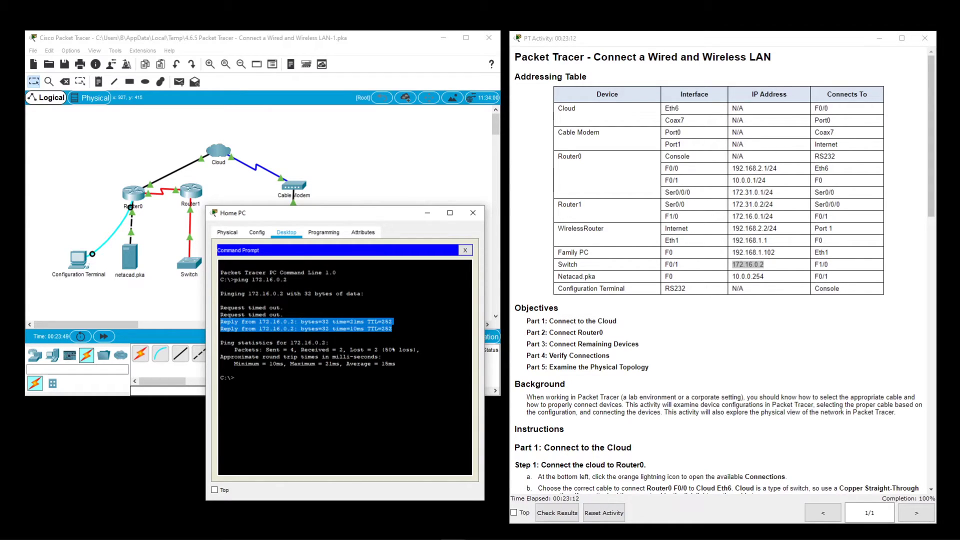
click(284, 314)
drag(283, 315, 207, 307)
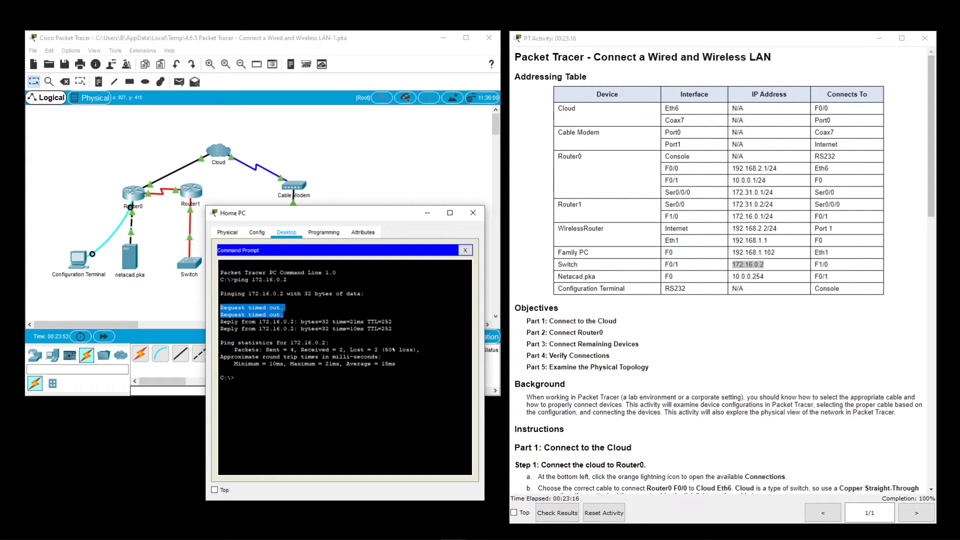
click(220, 308)
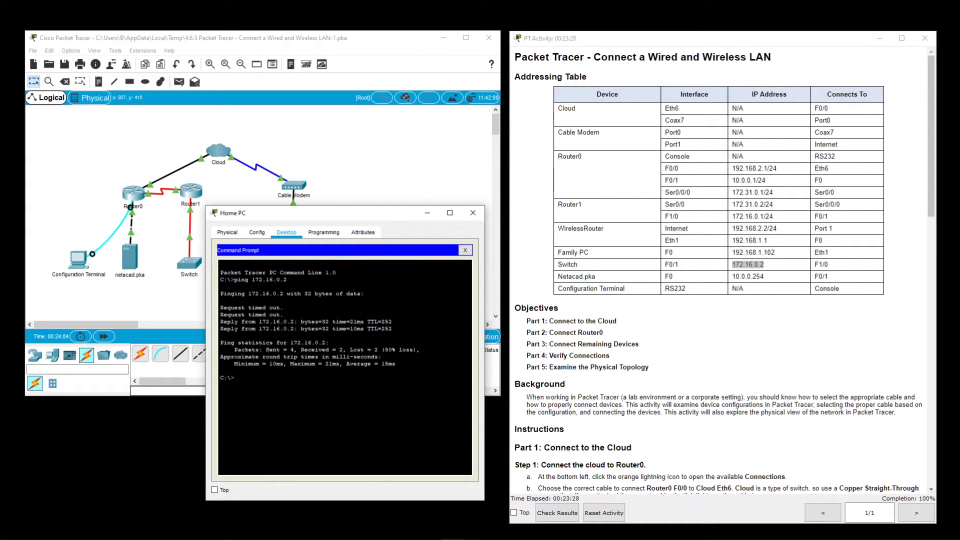
drag(284, 315, 215, 307)
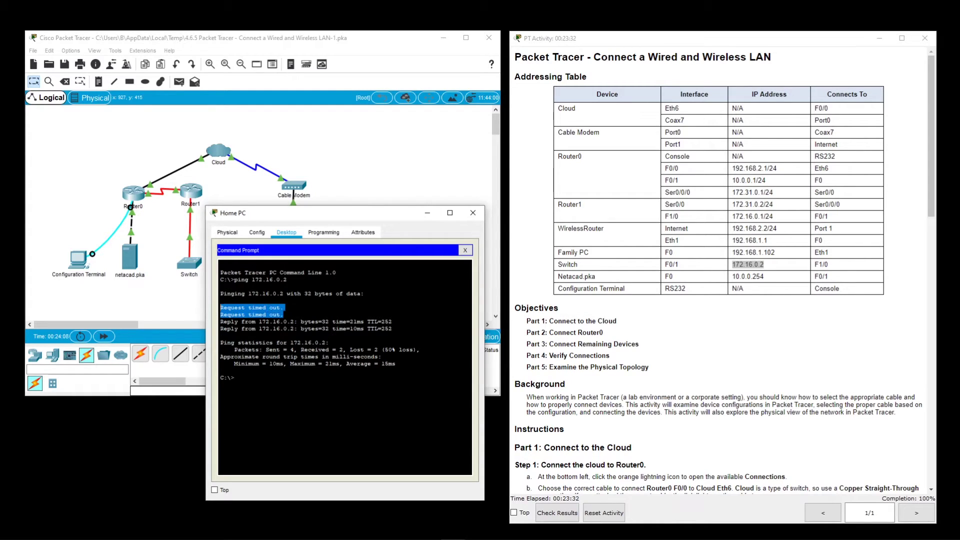
key(ctrl+c)
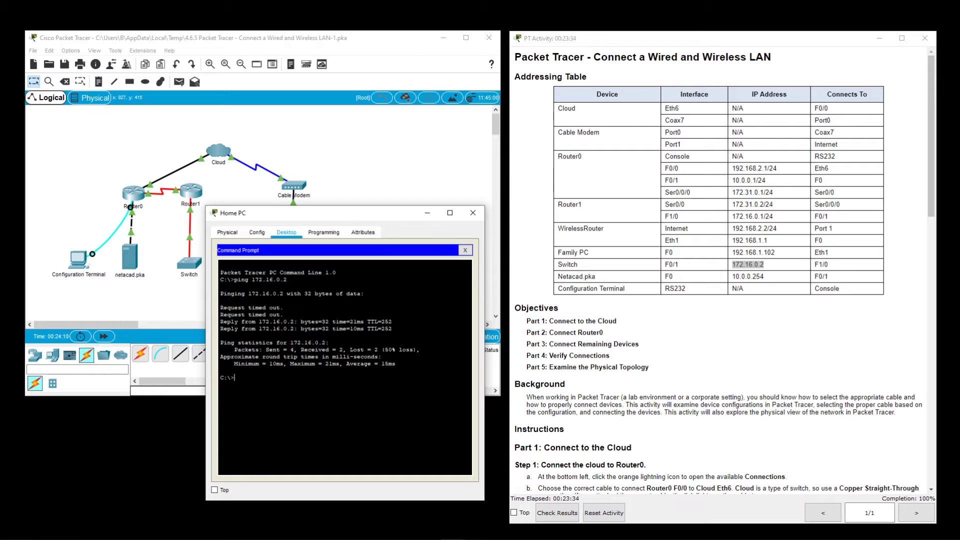
key(Up)
key(Return)
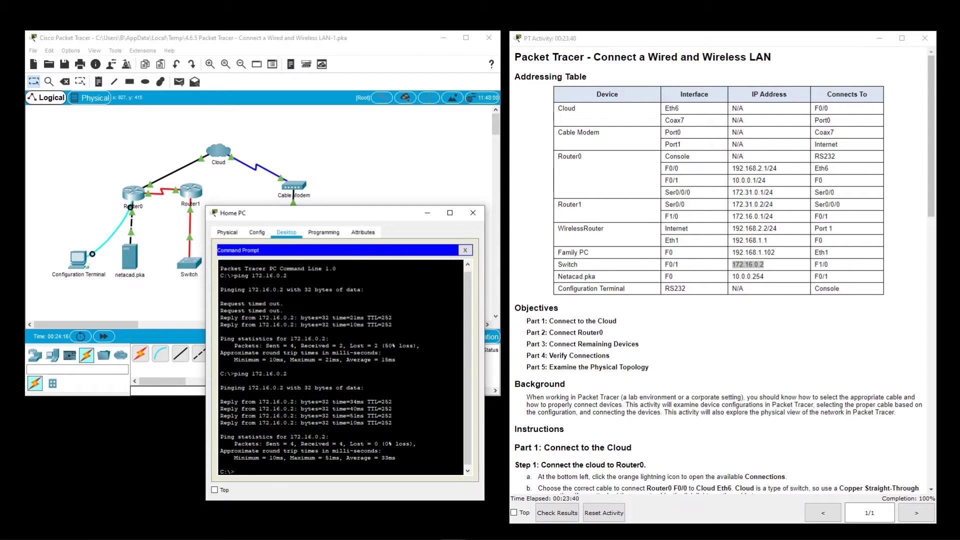
drag(385, 212, 385, 150)
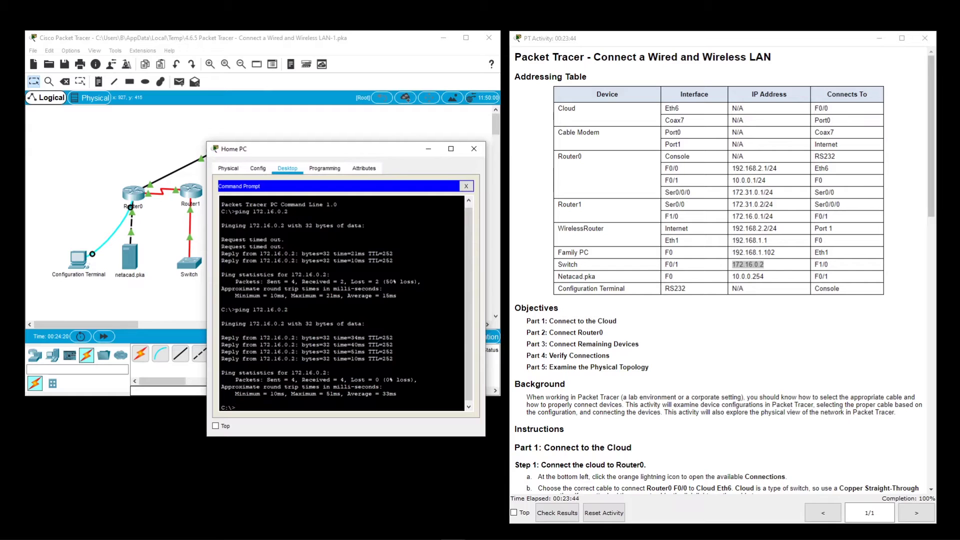
click(476, 148)
Following Part 4 Step 3, open the Terminal of Configuration Terminal with the default settings and bring up the Router0 command prompt
scroll(632, 326, down, 10)
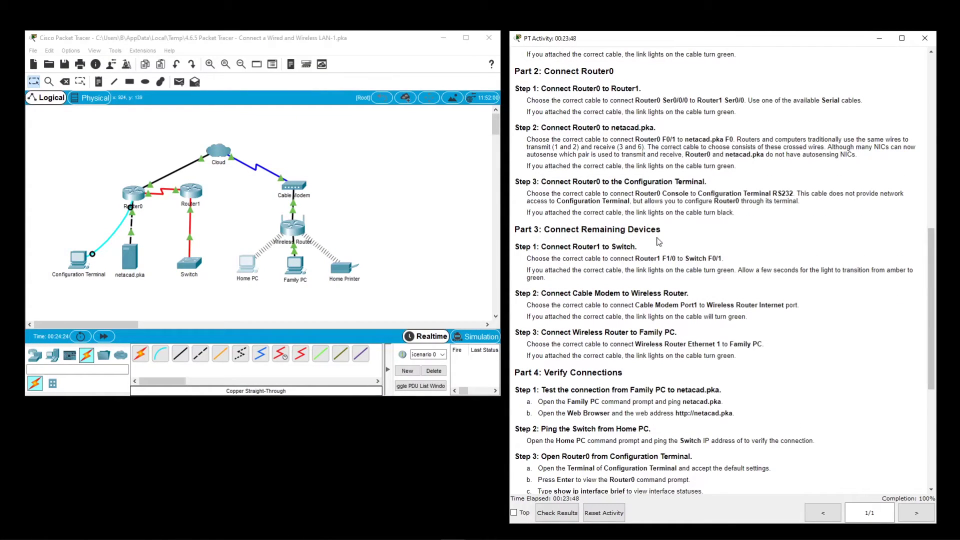
scroll(658, 239, down, 2)
scroll(658, 239, down, 3)
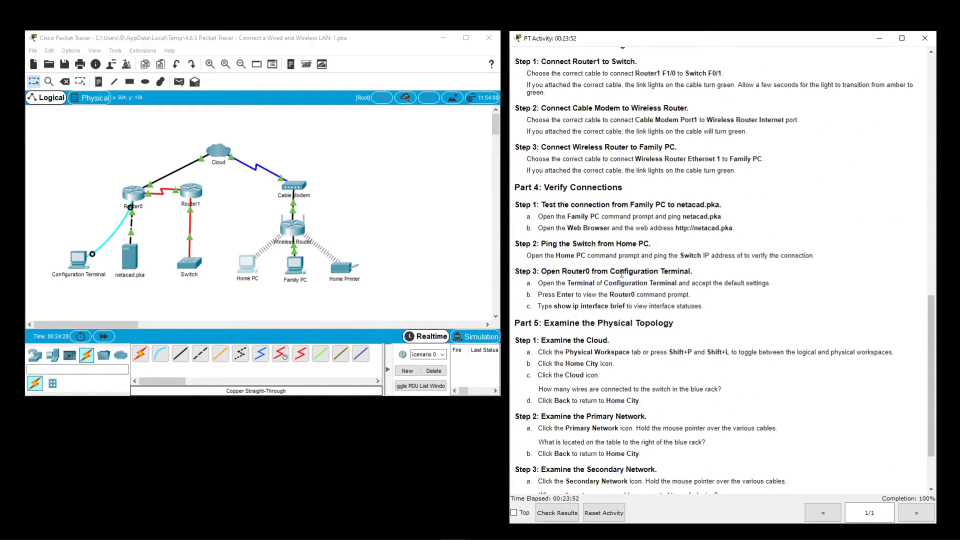
drag(540, 271, 699, 274)
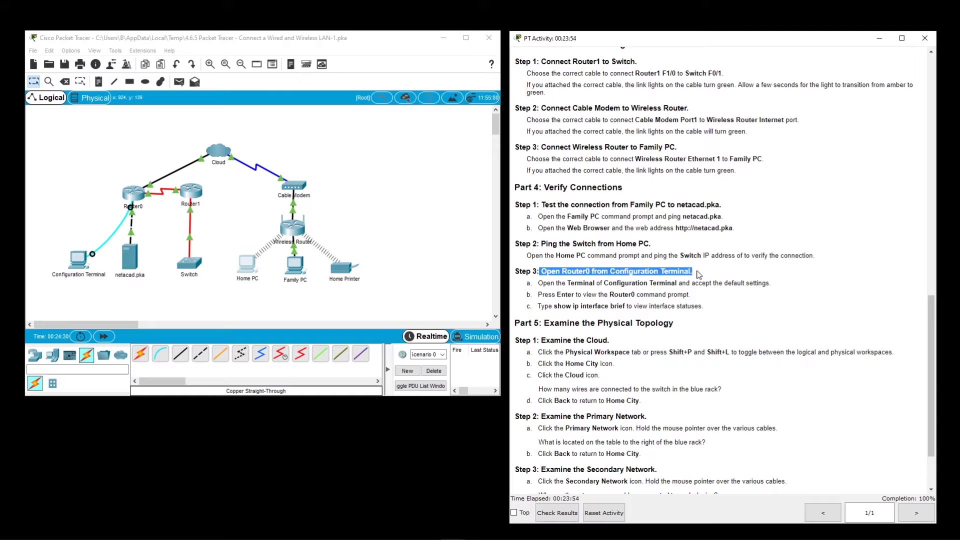
click(699, 275)
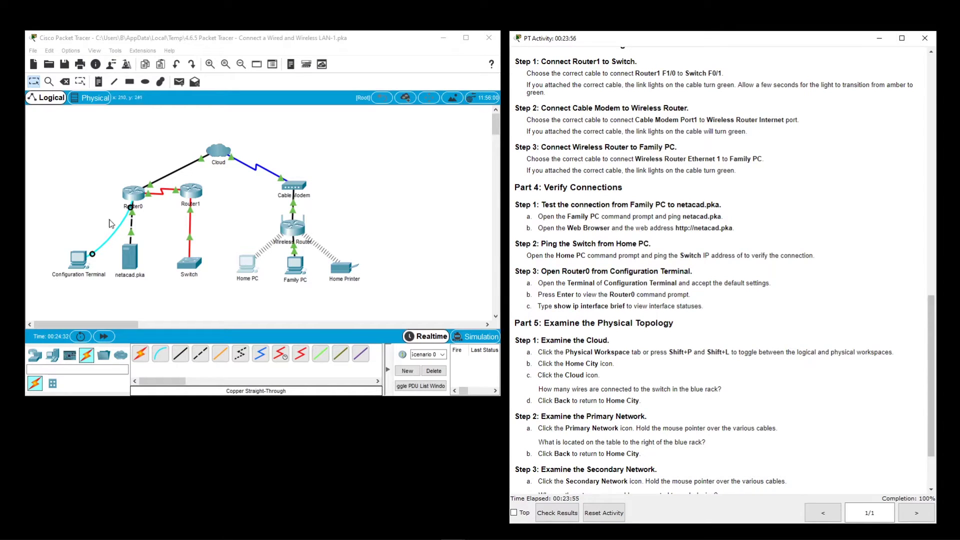
click(79, 262)
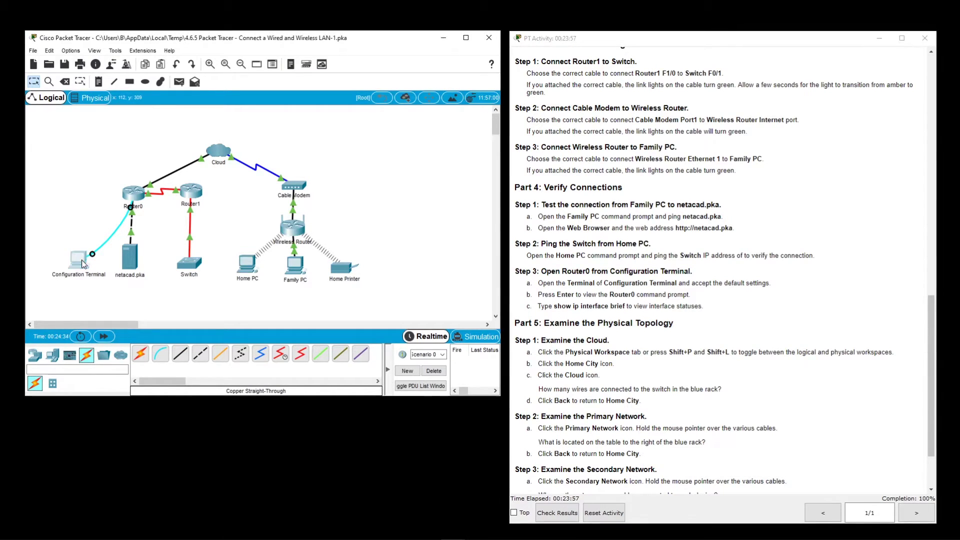
click(422, 142)
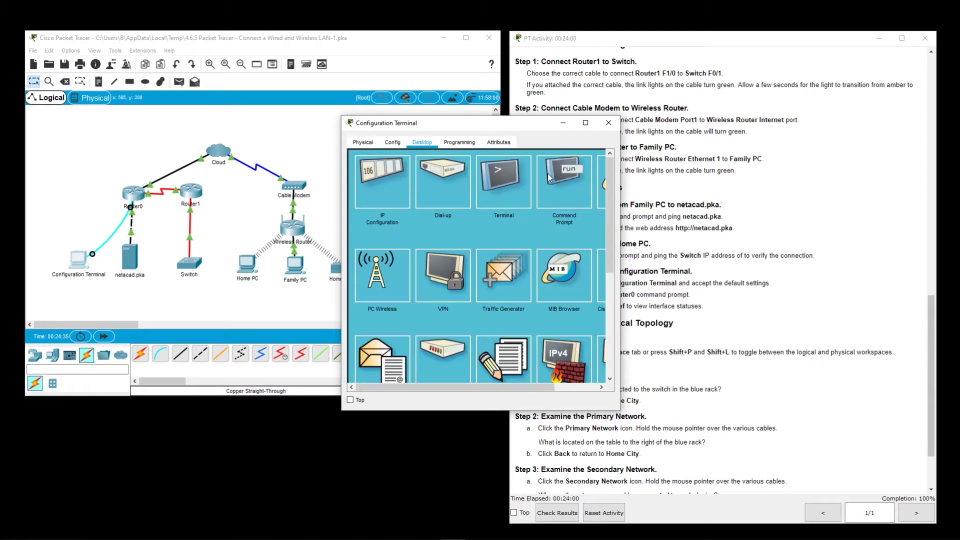
click(505, 179)
click(580, 254)
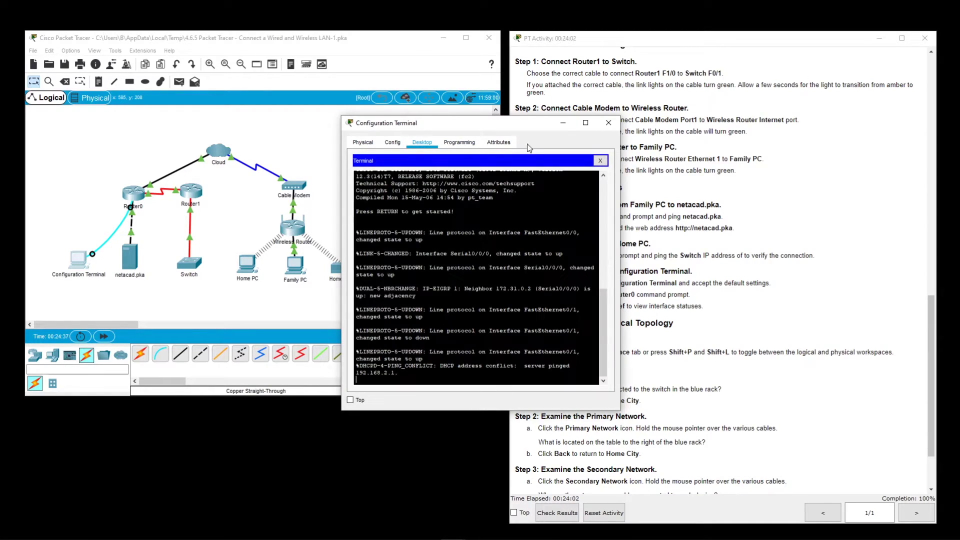
key(Return)
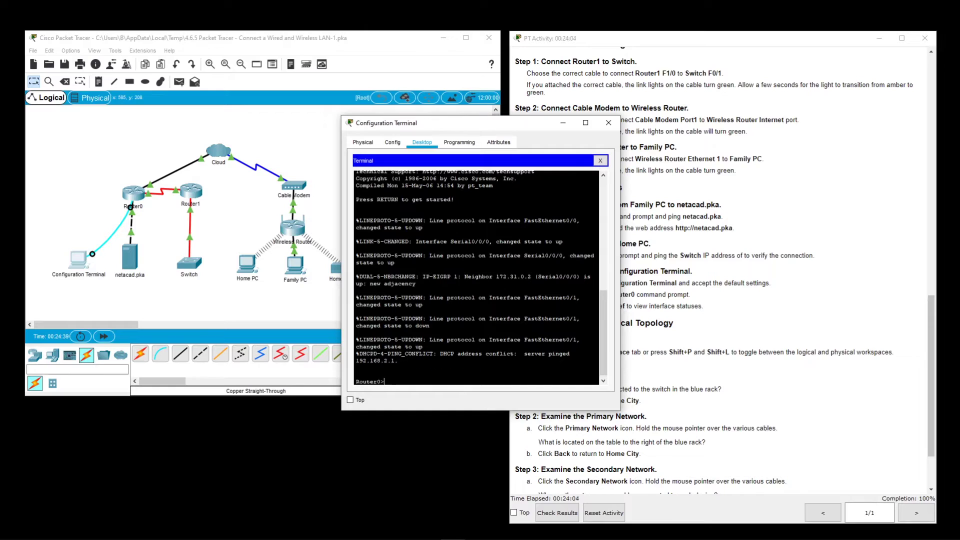
Run show ip interface brief on Router0 to view its interface statuses, then close the Configuration Terminal window
drag(493, 126, 414, 174)
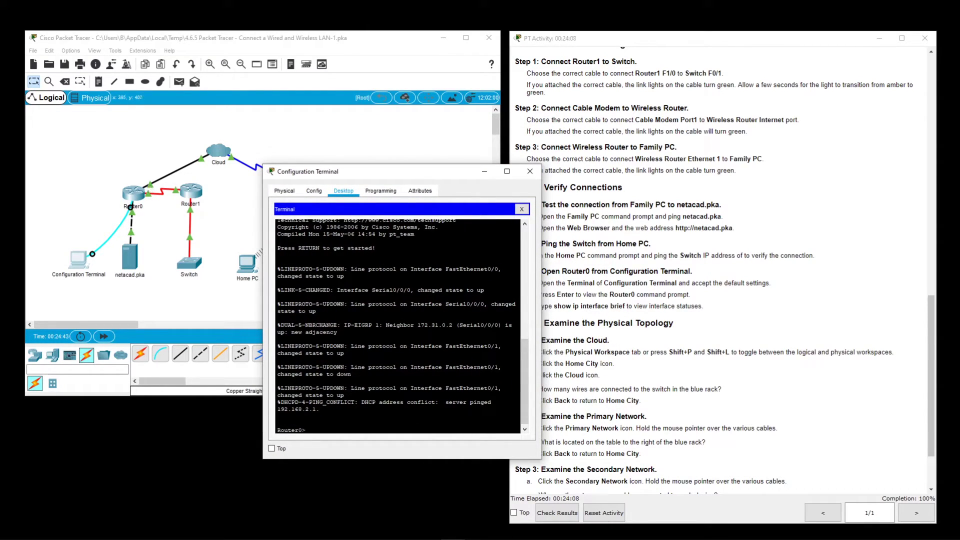
drag(434, 179, 361, 206)
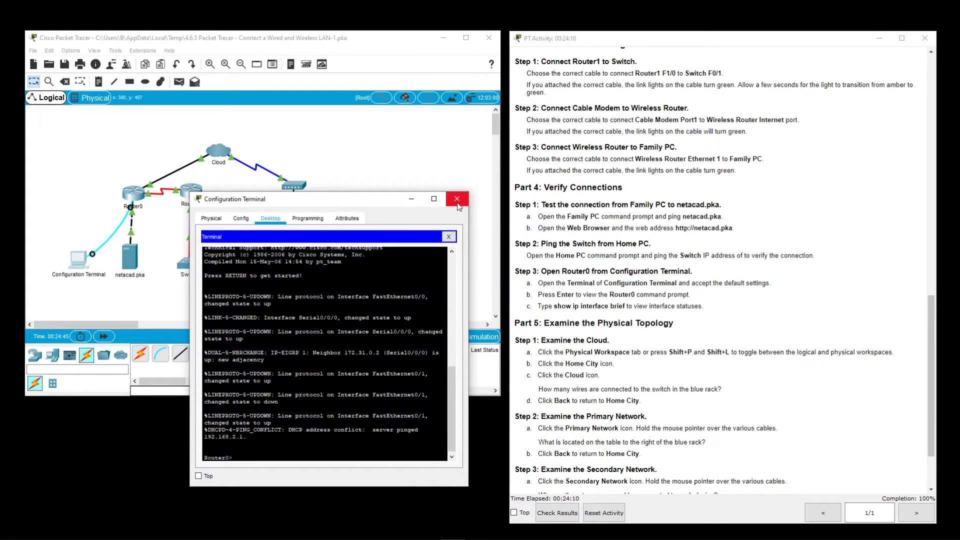
text(show ip interface brief)
key(Return)
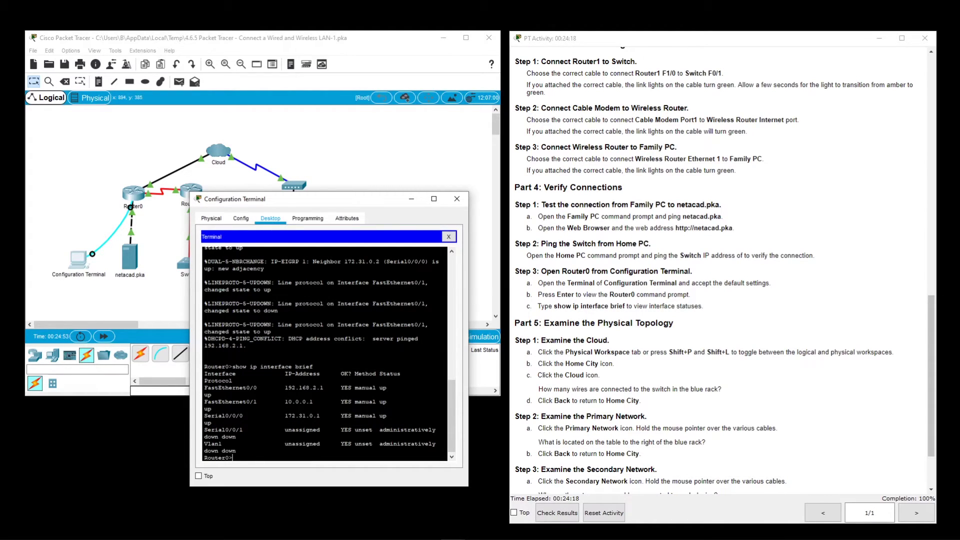
click(457, 199)
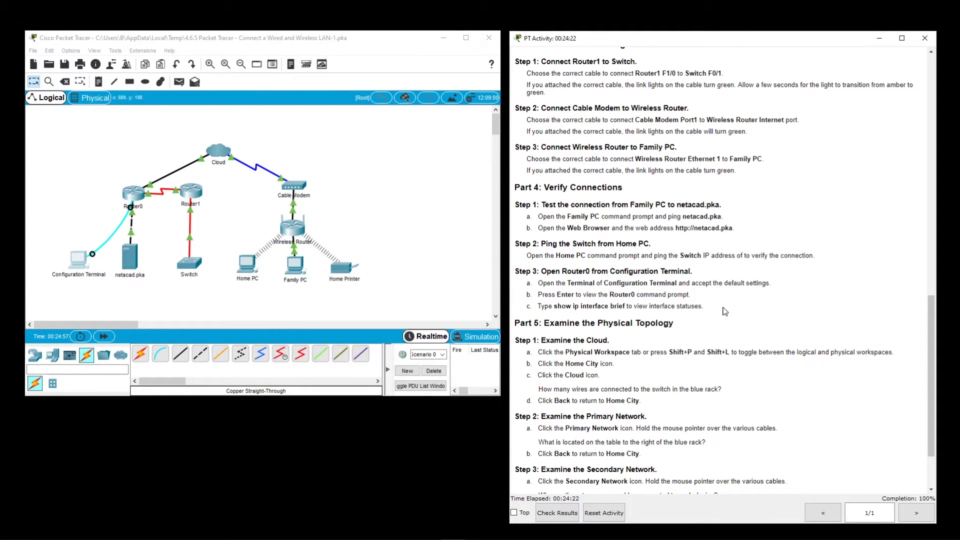
scroll(668, 263, down, 3)
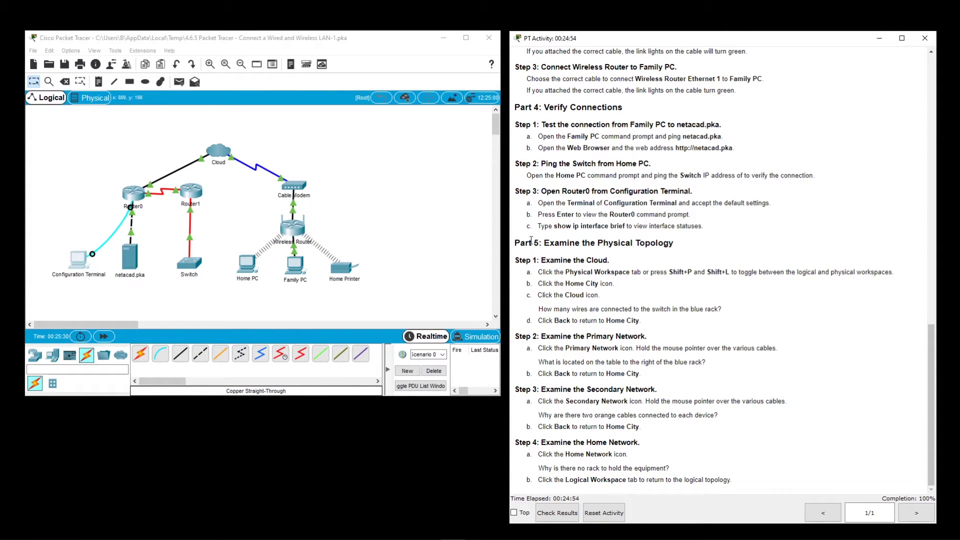
Following Part 5 Step 1, switch to the physical workspace, examine the Cloud rack in Home City, and return to Home City
drag(524, 241, 682, 248)
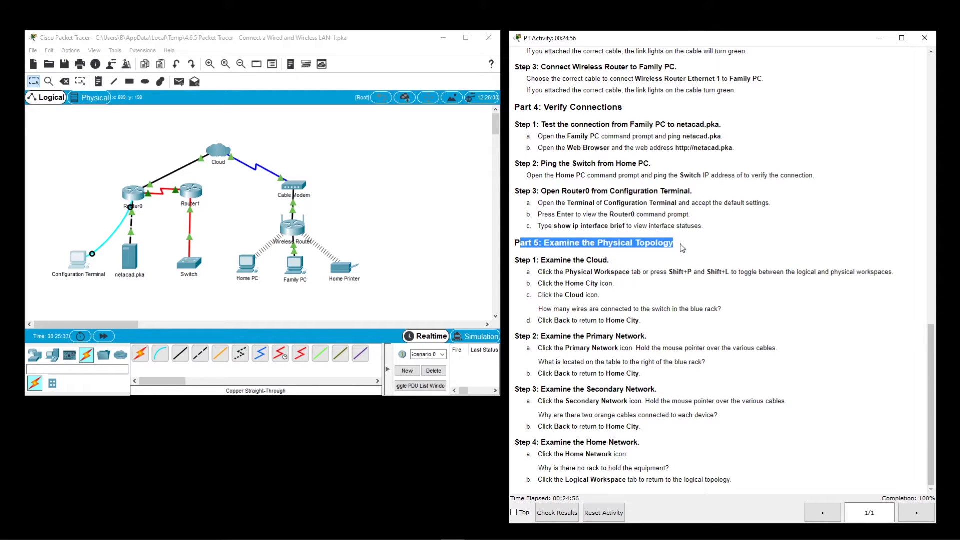
click(682, 248)
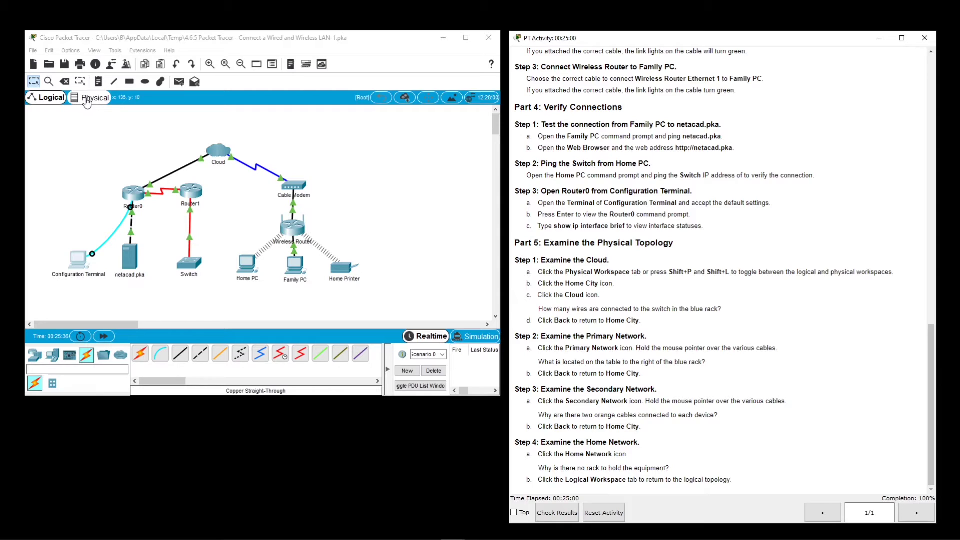
click(87, 99)
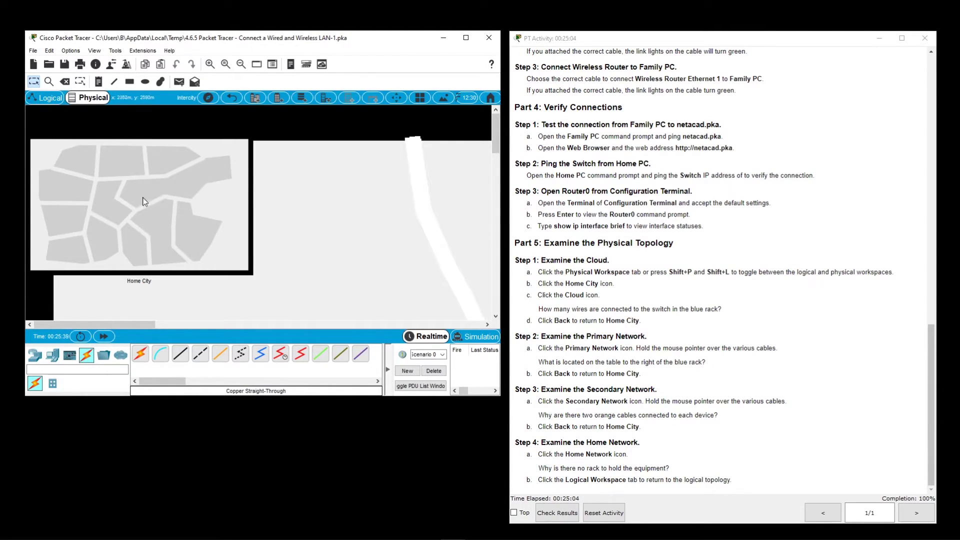
click(129, 203)
scroll(499, 139, down, 2)
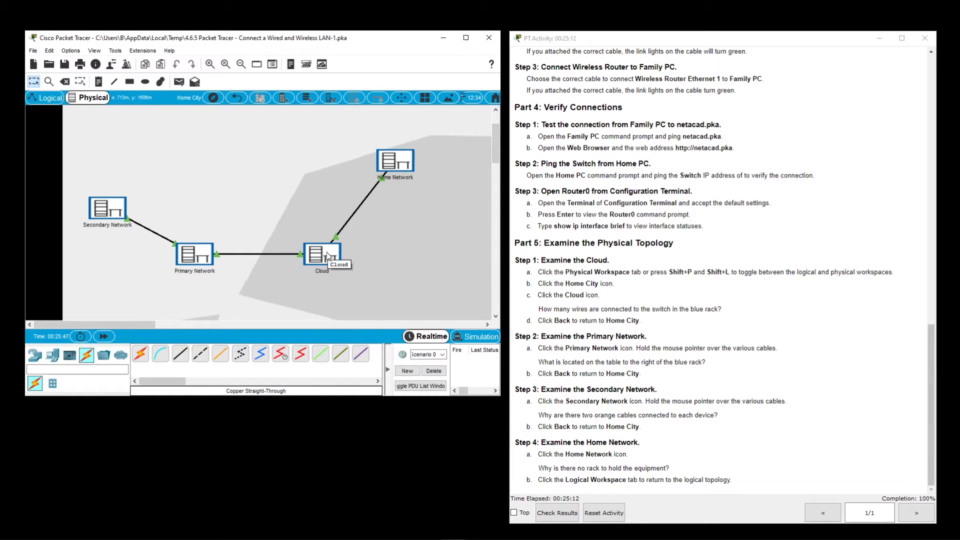
click(327, 256)
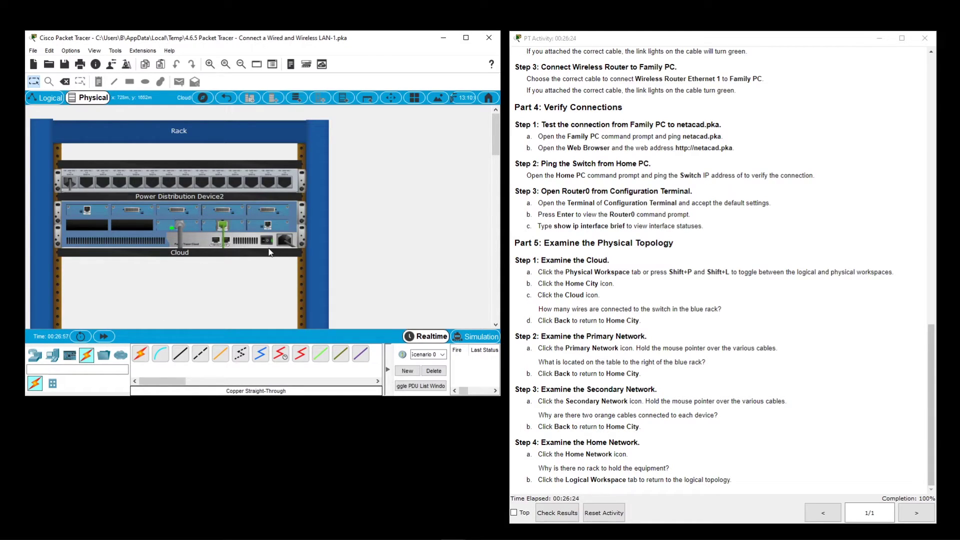
click(227, 97)
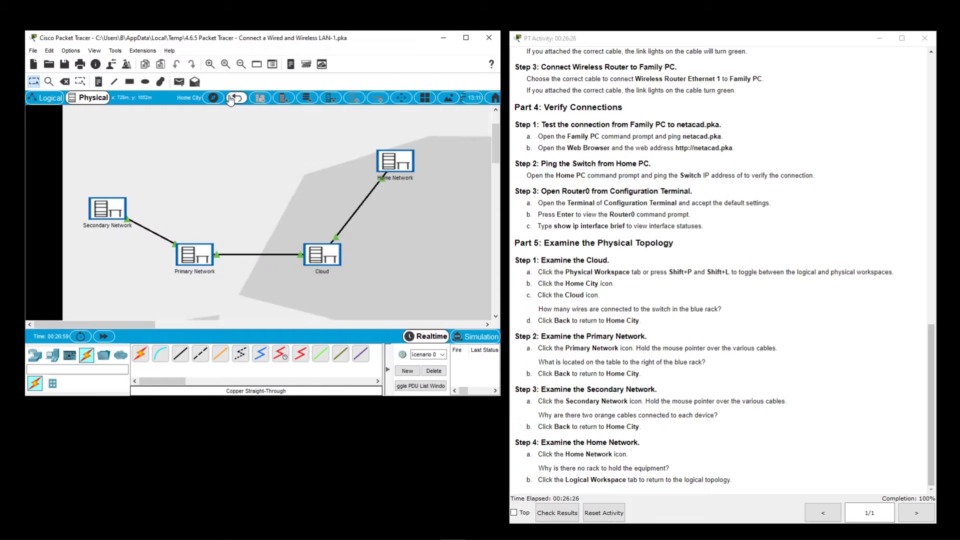
Following Part 5 Step 2, open the Primary Network and examine what stands on the table beside the blue rack
click(201, 258)
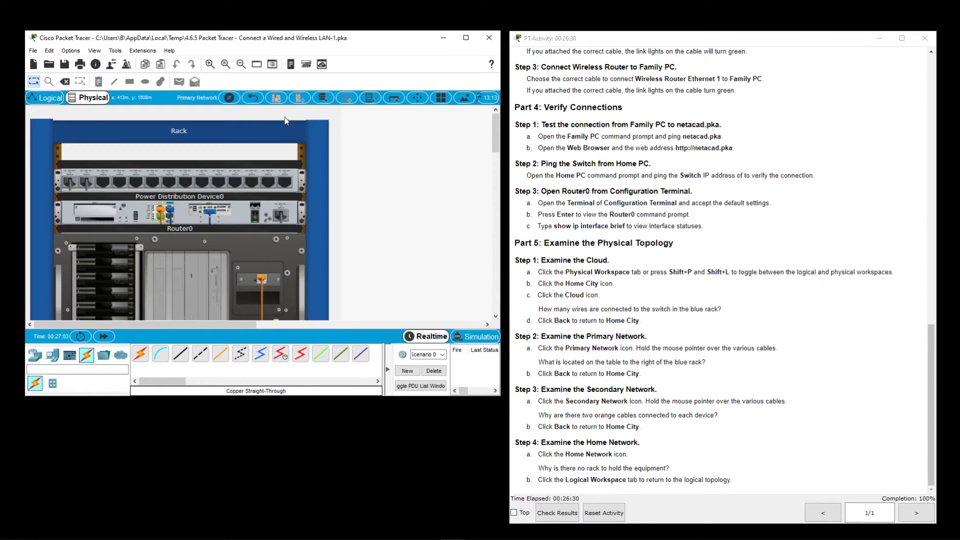
click(241, 65)
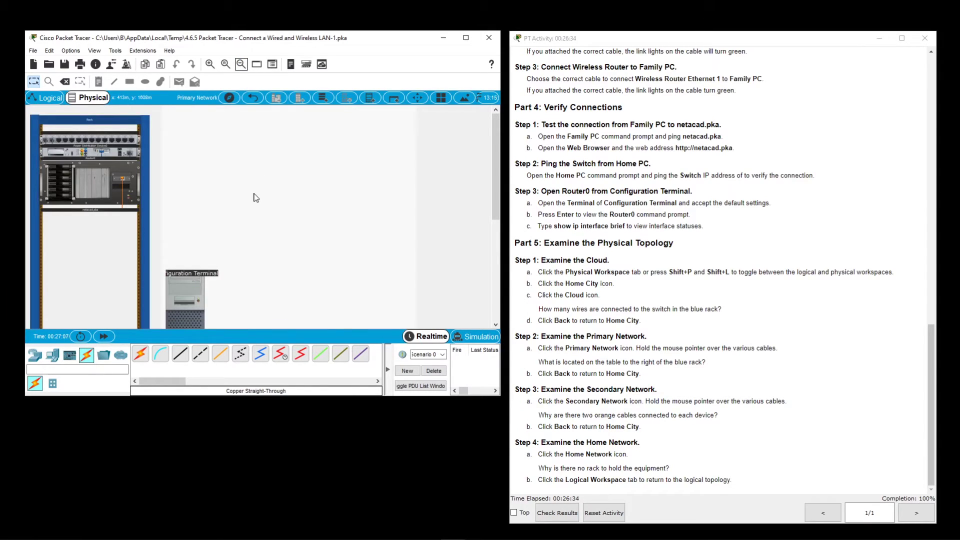
scroll(250, 198, down, 4)
scroll(247, 199, down, 2)
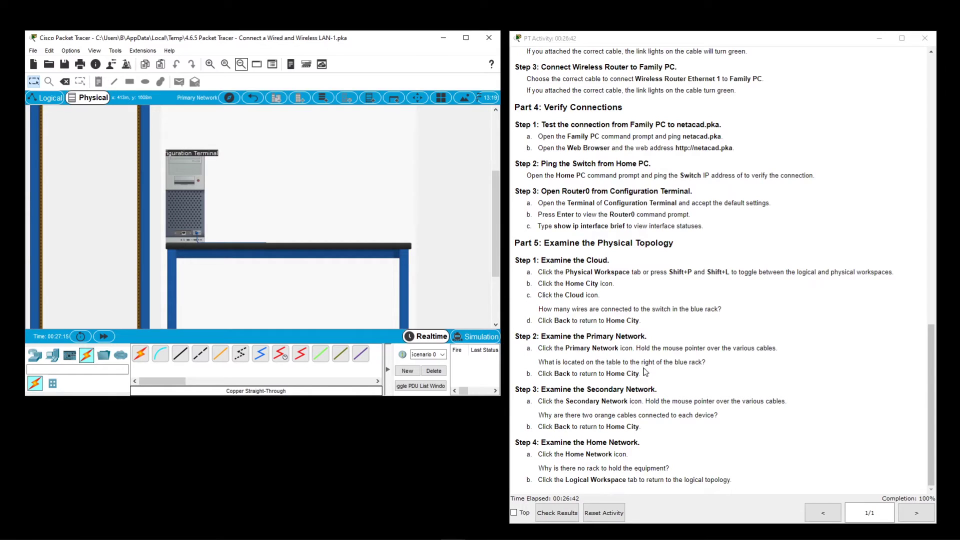
scroll(166, 206, up, 3)
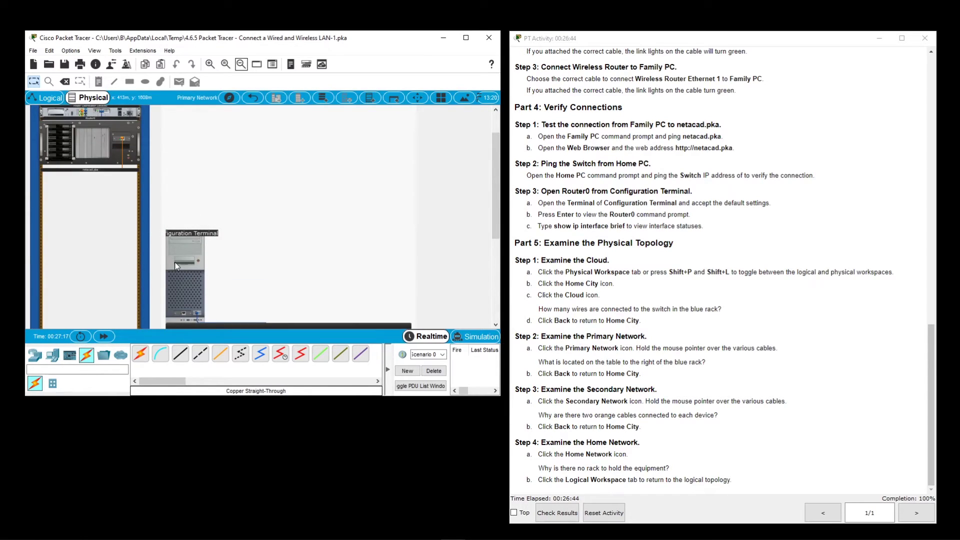
scroll(145, 271, up, 2)
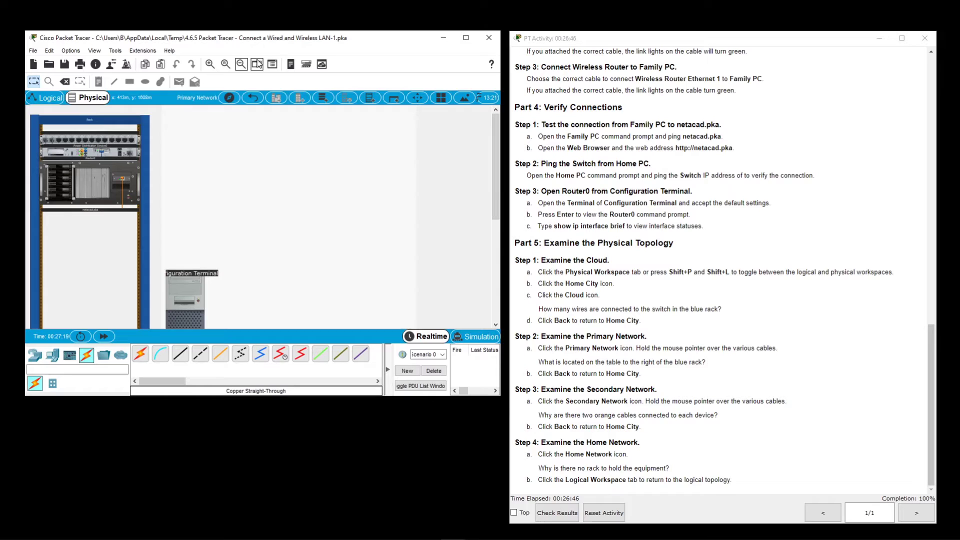
Examine the cables on Router0 and netacad.pka up close in the Primary Network rack
click(210, 64)
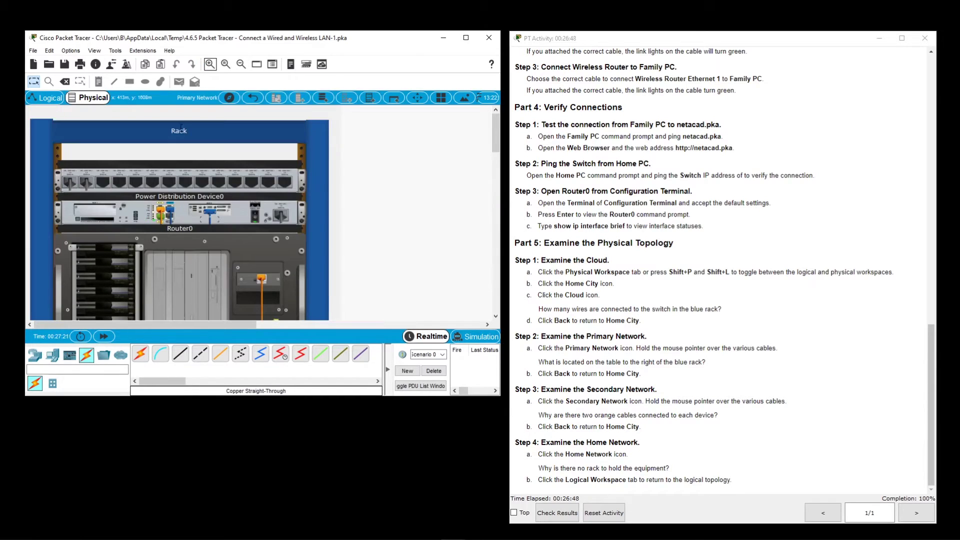
click(214, 64)
scroll(255, 200, down, 2)
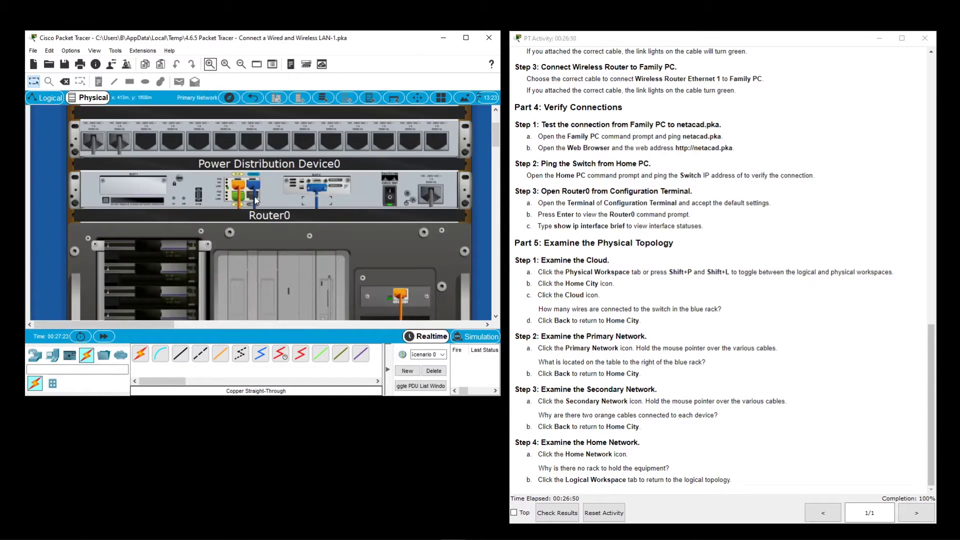
scroll(332, 222, down, 6)
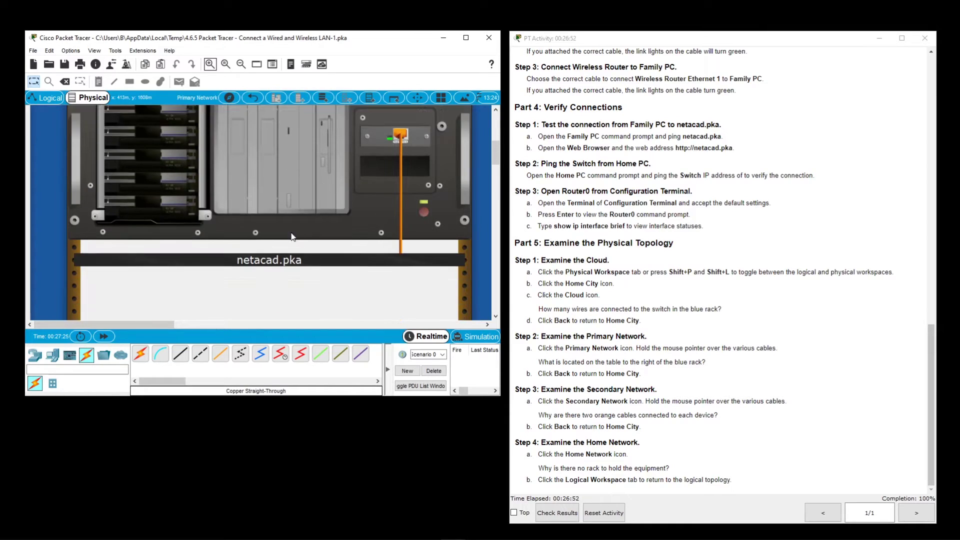
scroll(286, 233, up, 4)
scroll(287, 233, up, 4)
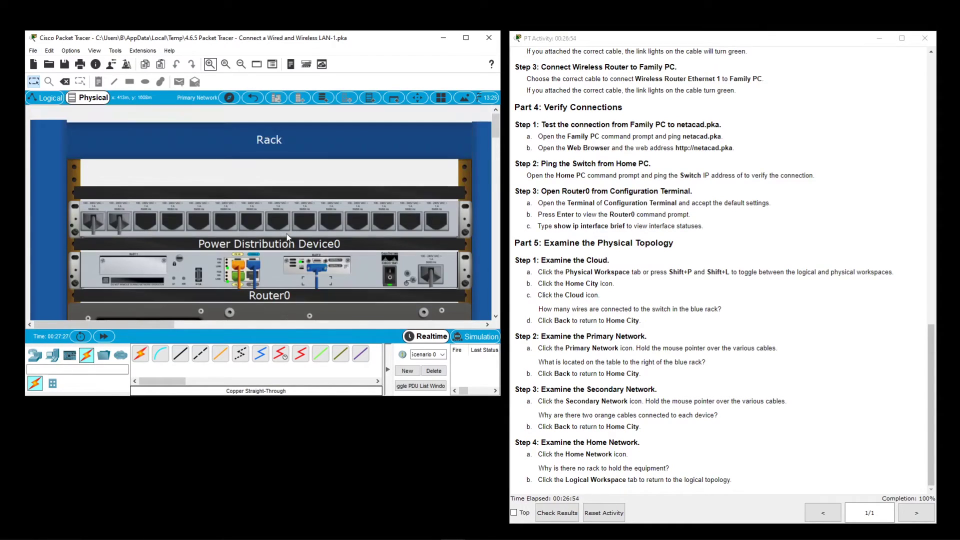
Look over the whole Primary Network rack and the Configuration Terminal's cable once more, and return to Home City
click(239, 65)
scroll(254, 221, down, 4)
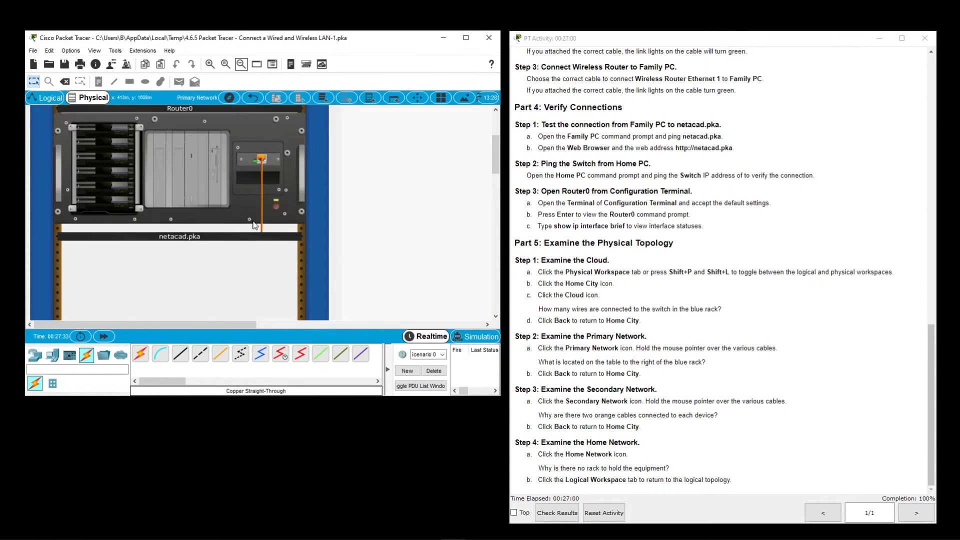
scroll(254, 225, up, 3)
scroll(240, 250, down, 3)
scroll(235, 257, up, 3)
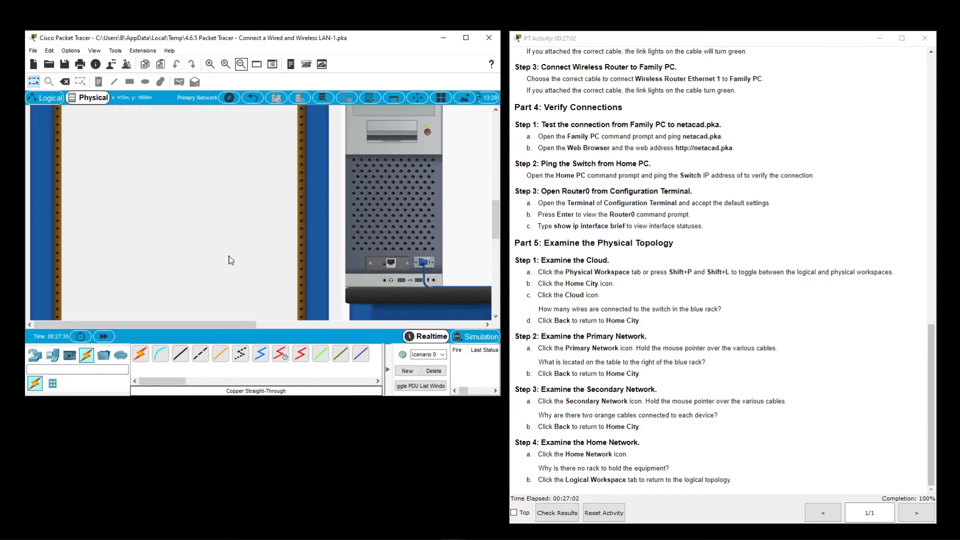
scroll(229, 258, up, 3)
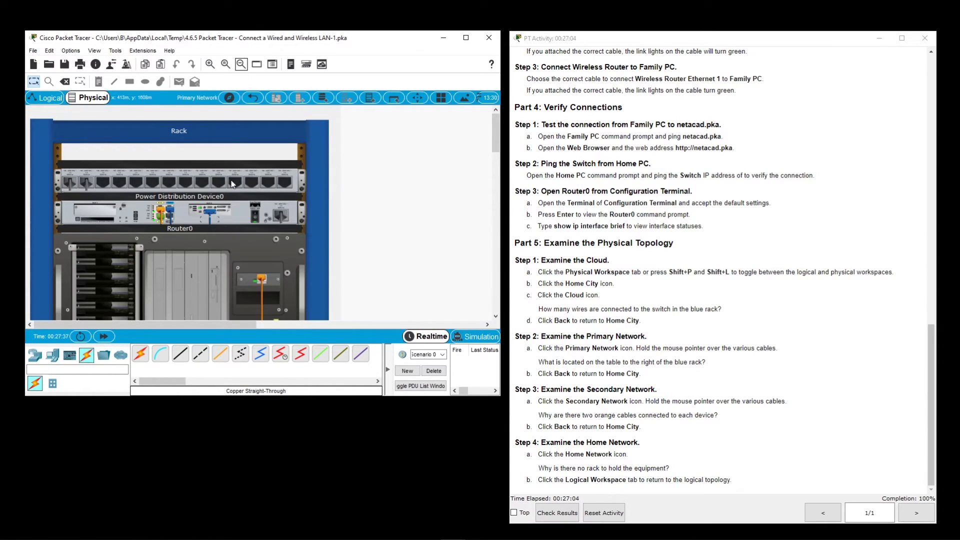
click(253, 100)
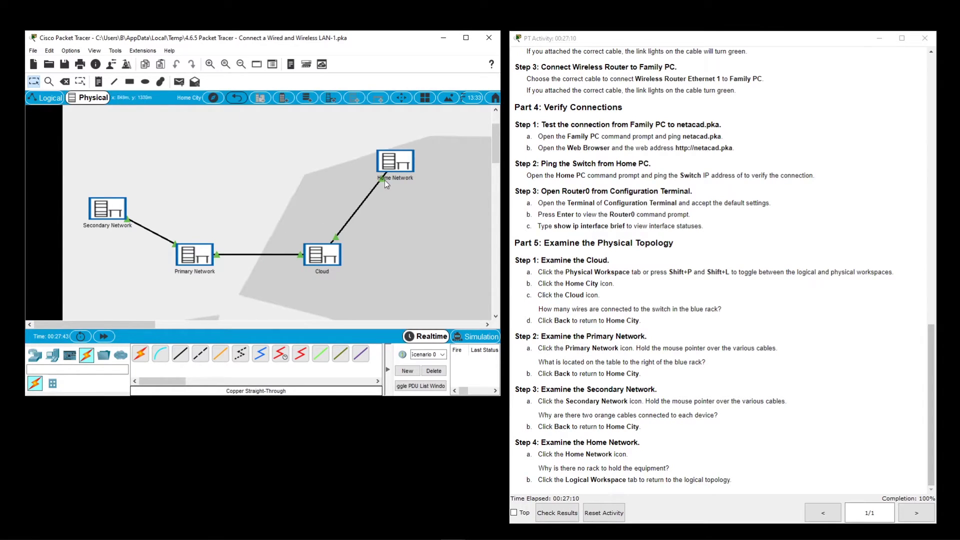
Following Part 5 Step 3, inspect the fiber cabling between Router1 and Switch in the Secondary Network, and return to Home City
click(111, 217)
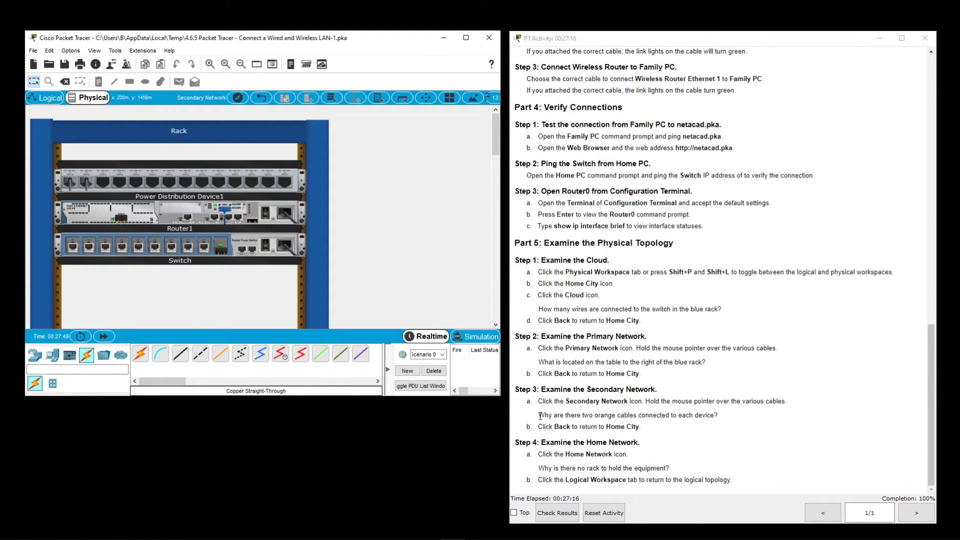
drag(540, 416, 733, 419)
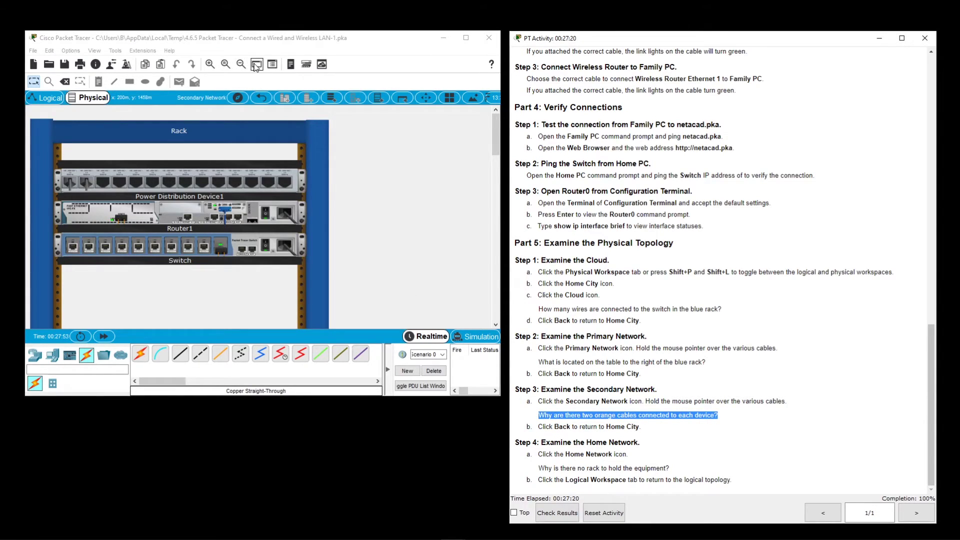
click(210, 64)
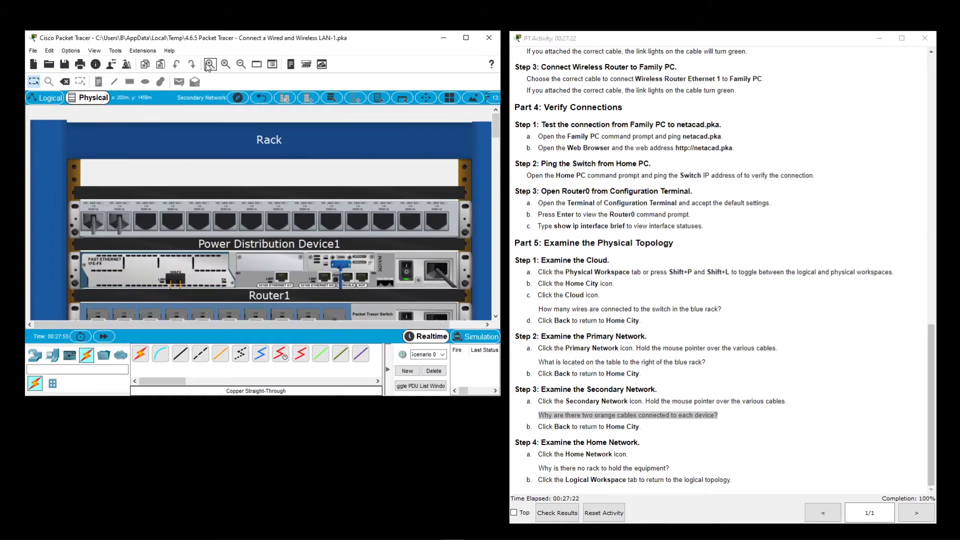
scroll(295, 228, down, 3)
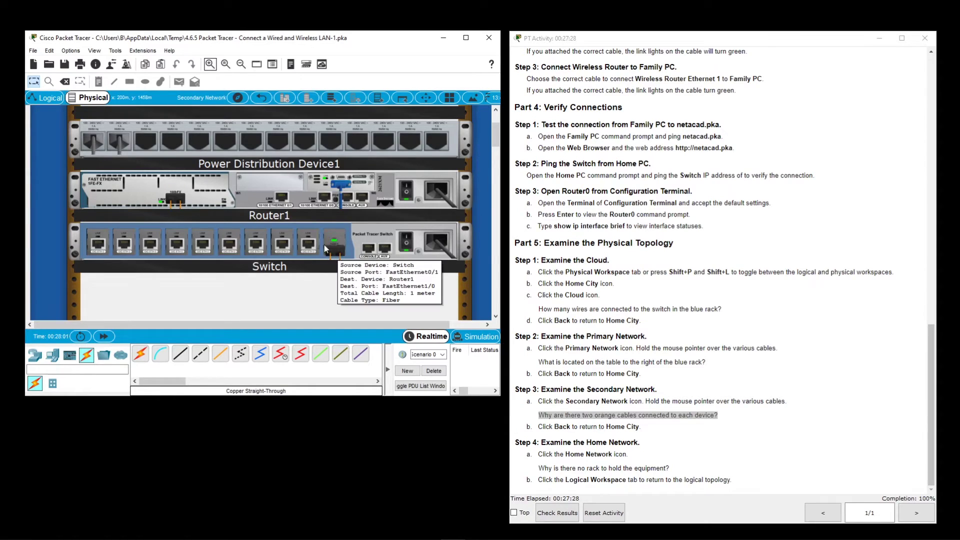
mouse_move(335, 254)
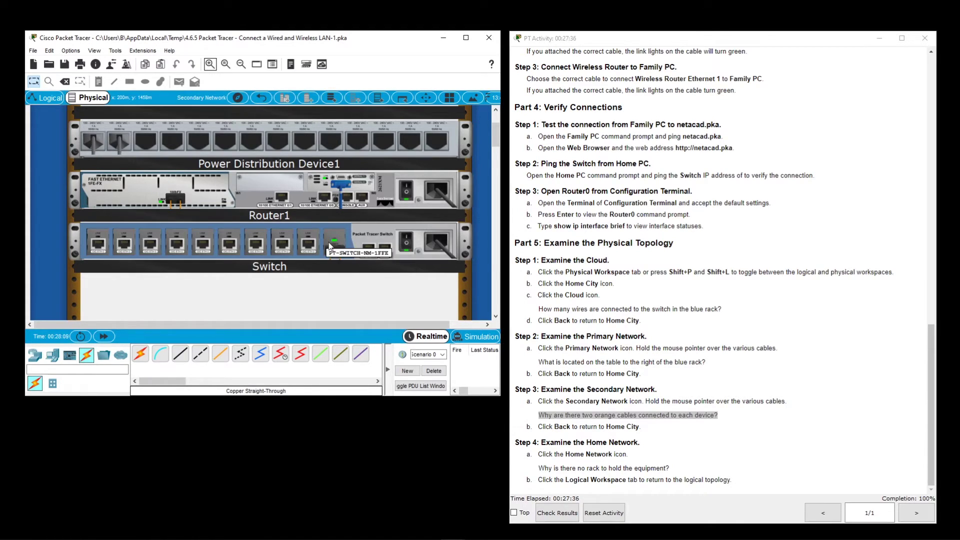
click(239, 65)
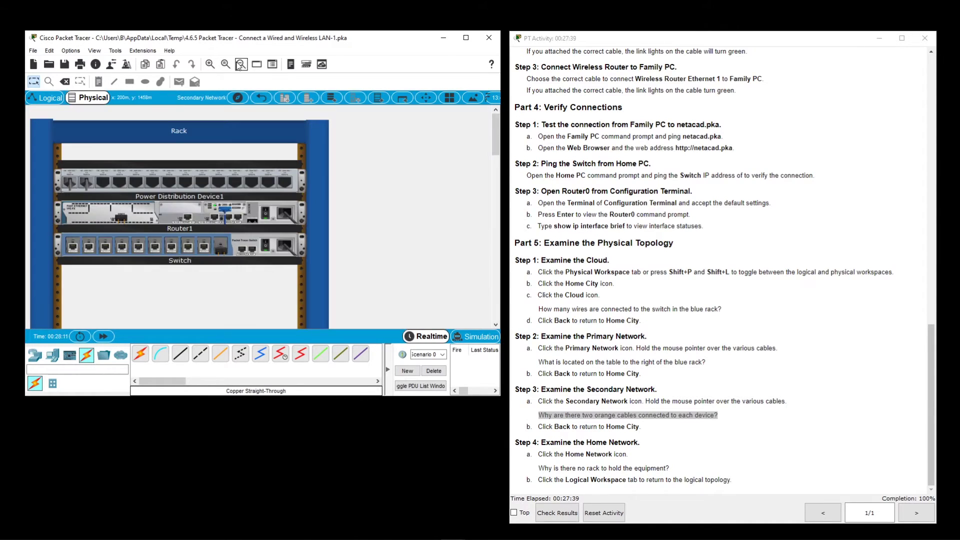
click(264, 99)
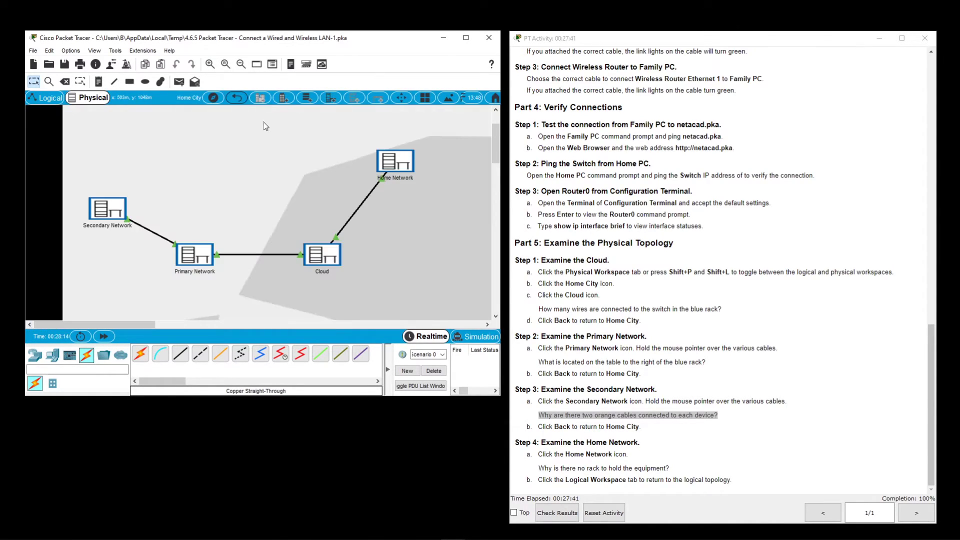
Following Part 5 Step 4, open the Home Network and examine the equipment placed on its tables
click(401, 166)
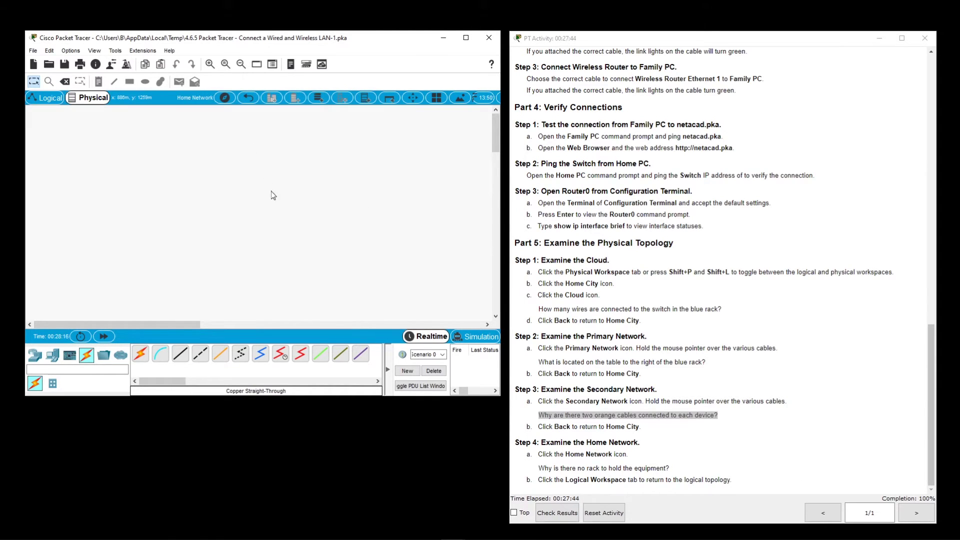
scroll(271, 191, down, 10)
scroll(265, 199, up, 5)
click(241, 66)
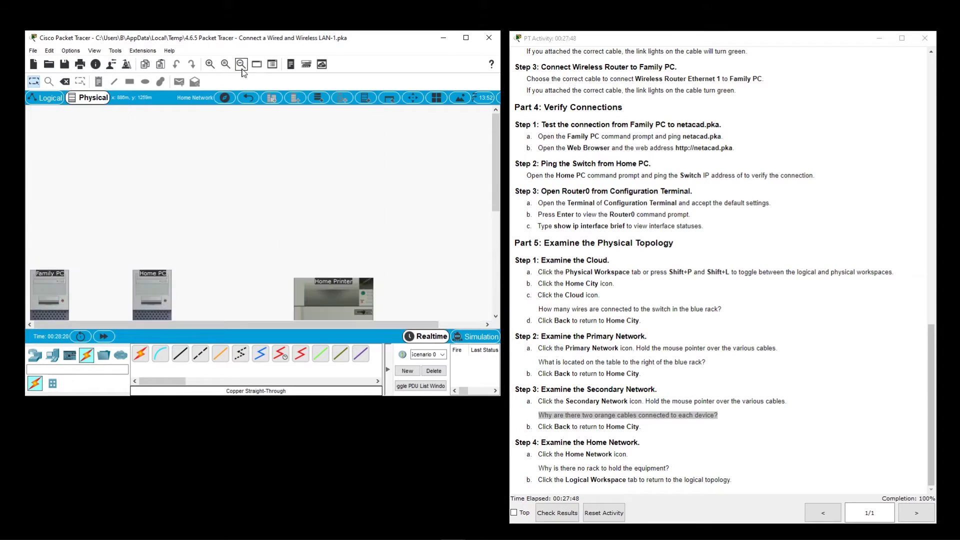
scroll(239, 199, down, 4)
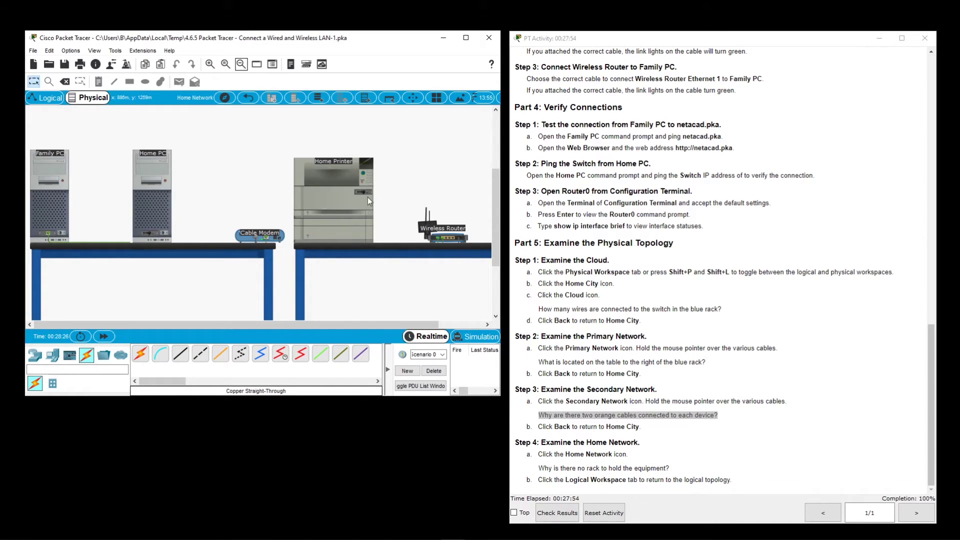
drag(334, 324, 190, 324)
mouse_move(358, 325)
mouse_down()
mouse_move(387, 327)
mouse_move(358, 326)
mouse_up()
click(760, 447)
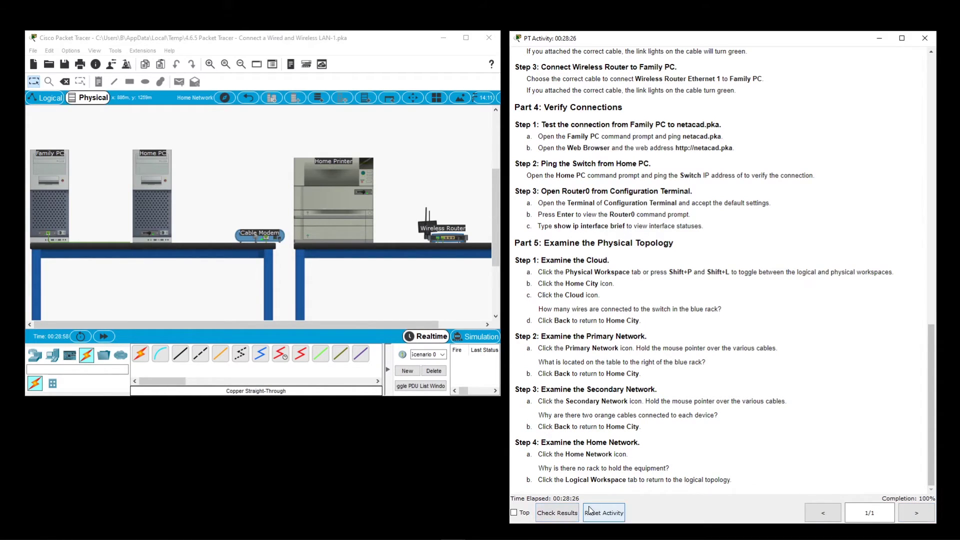
Check the activity results, review the full list of assessment items, and close the results
click(554, 520)
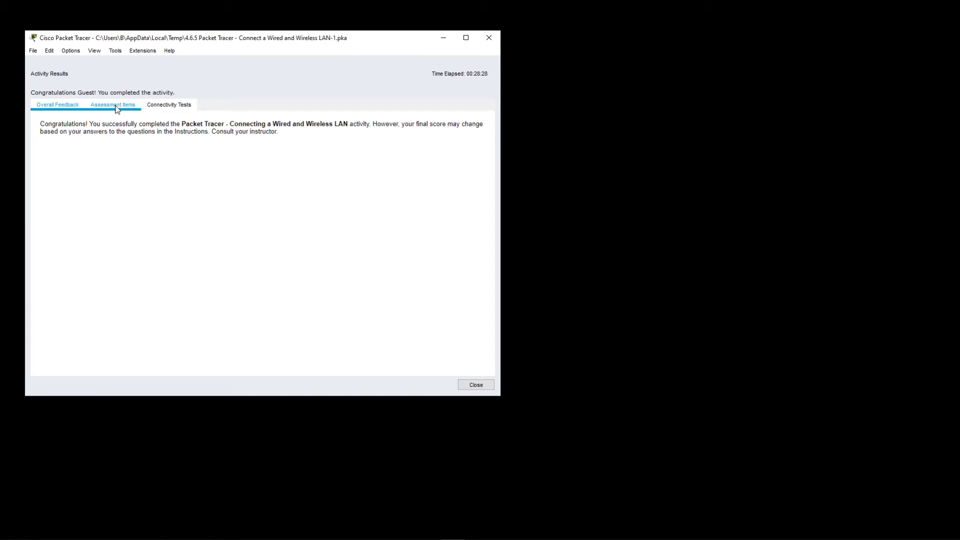
click(105, 108)
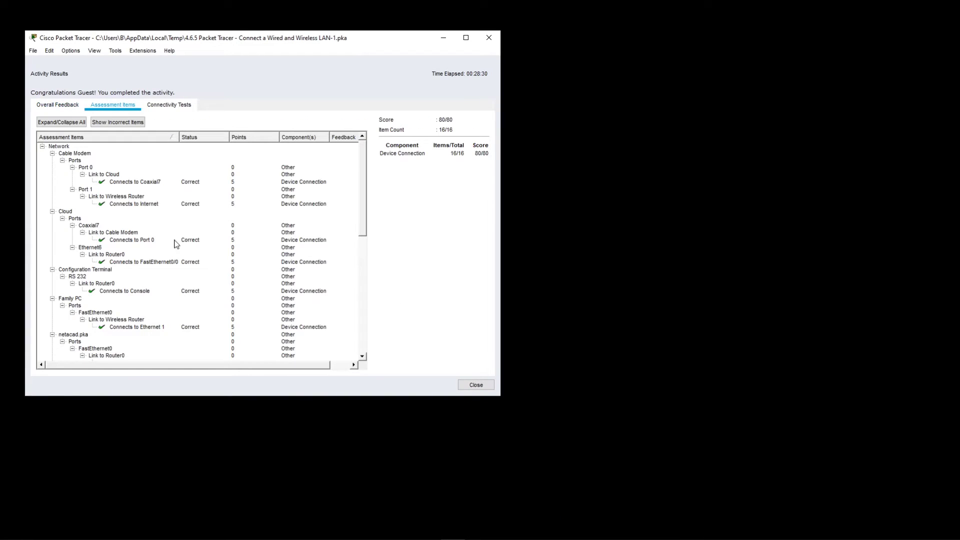
scroll(101, 196, down, 11)
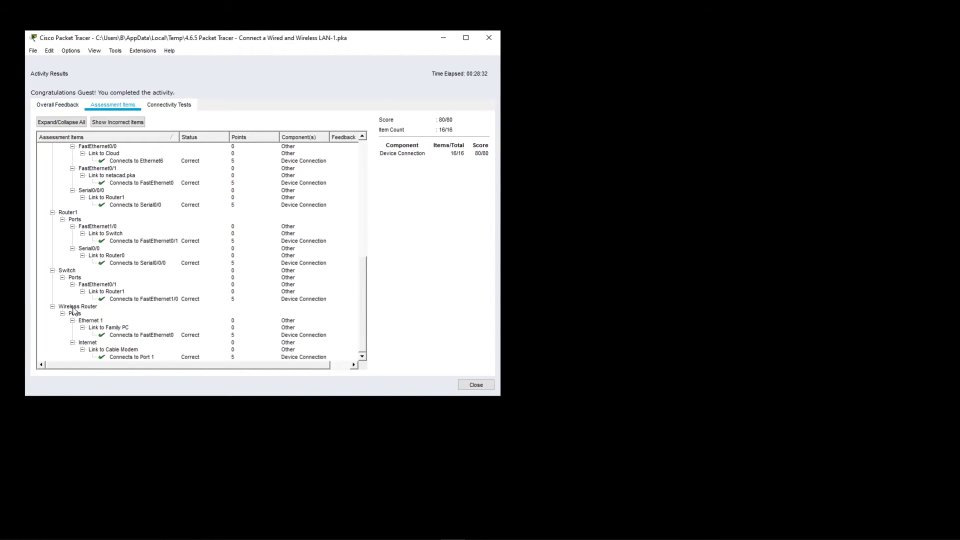
scroll(102, 310, up, 11)
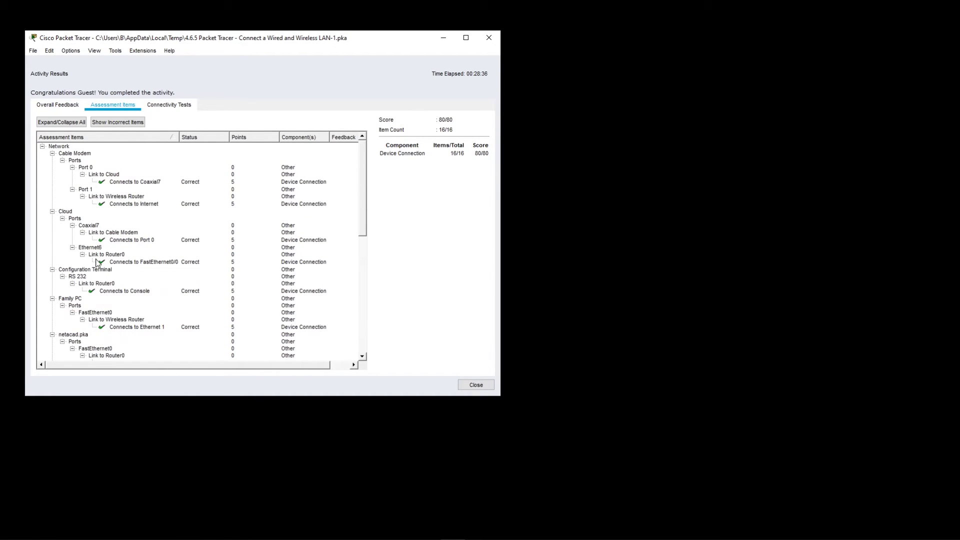
scroll(102, 263, down, 5)
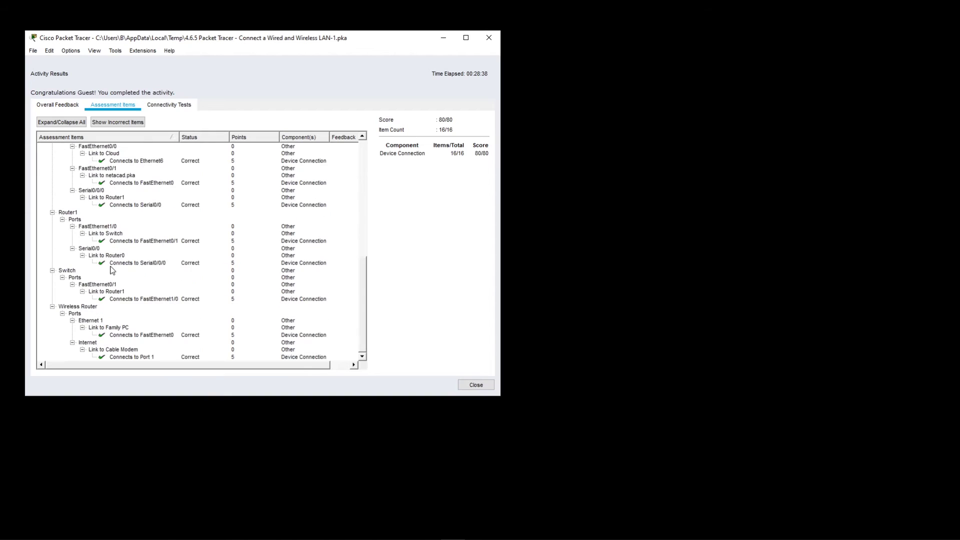
scroll(141, 305, up, 5)
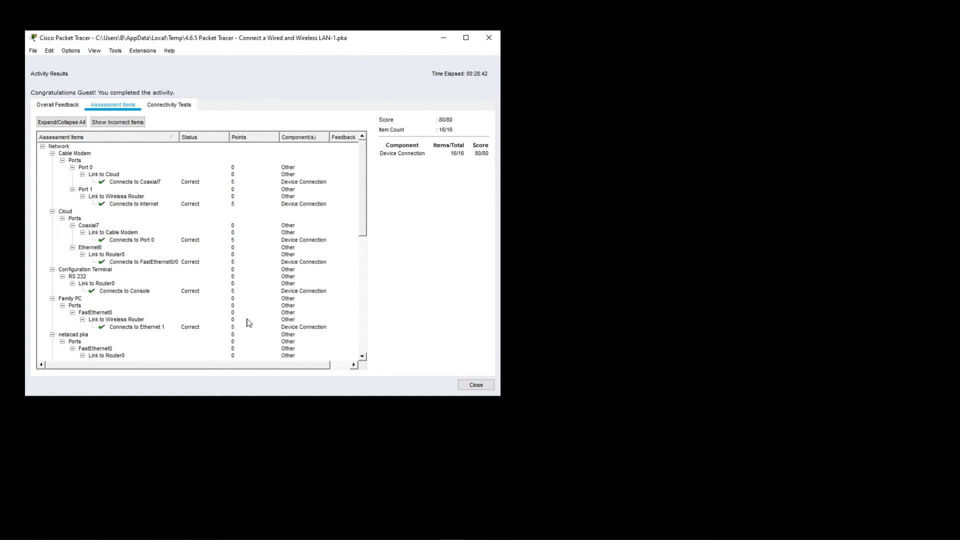
scroll(123, 250, down, 11)
click(475, 384)
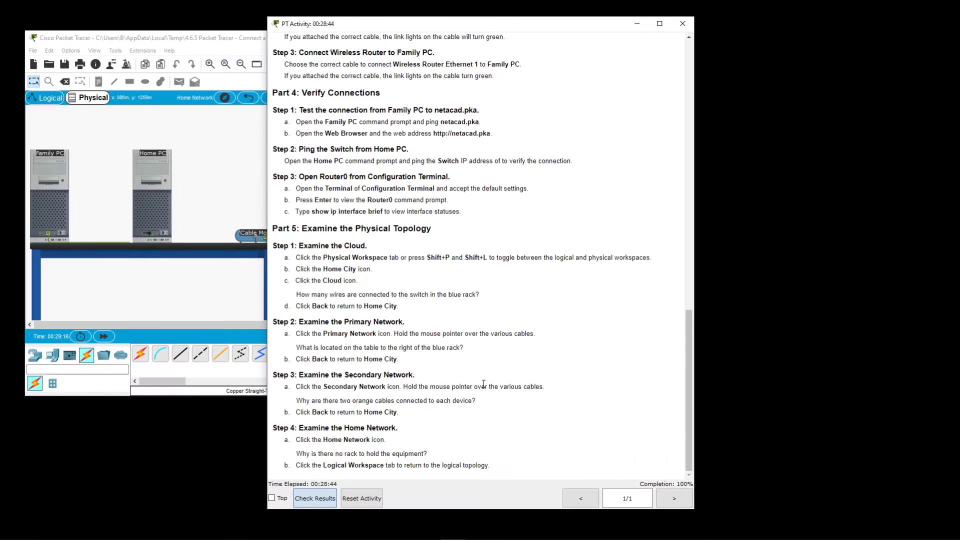
Return to the start of the activity instructions, move their window off the topology, and highlight the title "Connect a Wired and Wireless LAN"
scroll(382, 300, up, 15)
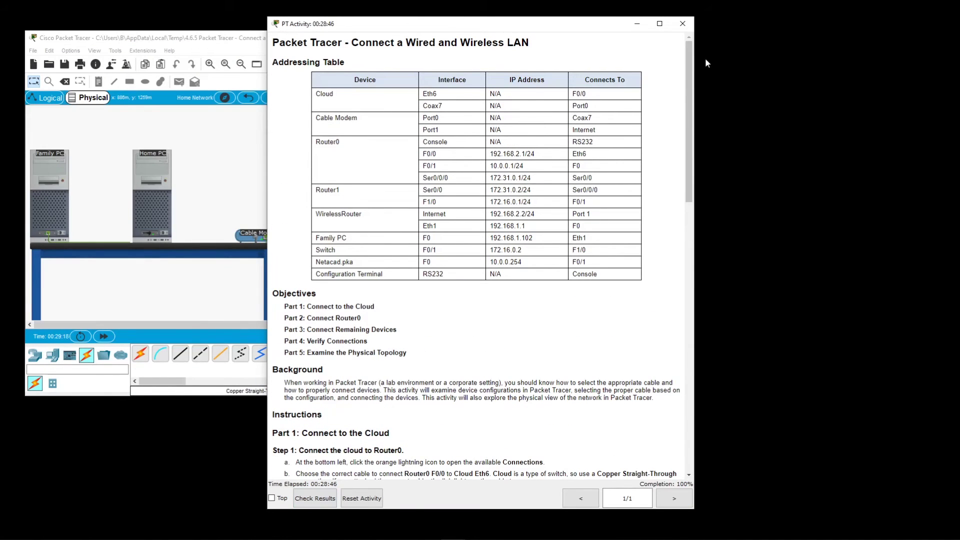
drag(581, 26, 721, 33)
drag(493, 49, 668, 59)
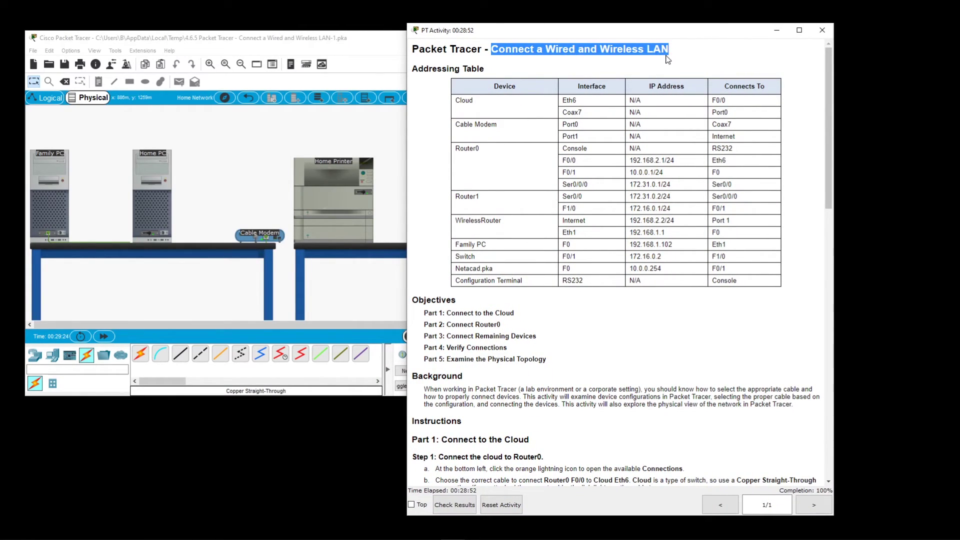